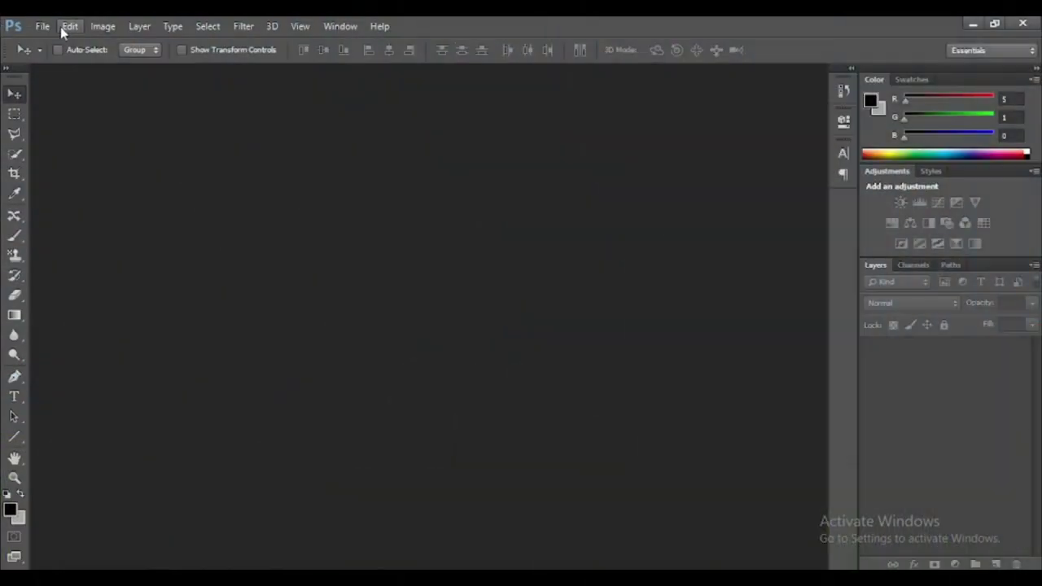
# - Open the File menu from the empty Photoshop workspace
pyautogui.click(42, 26)
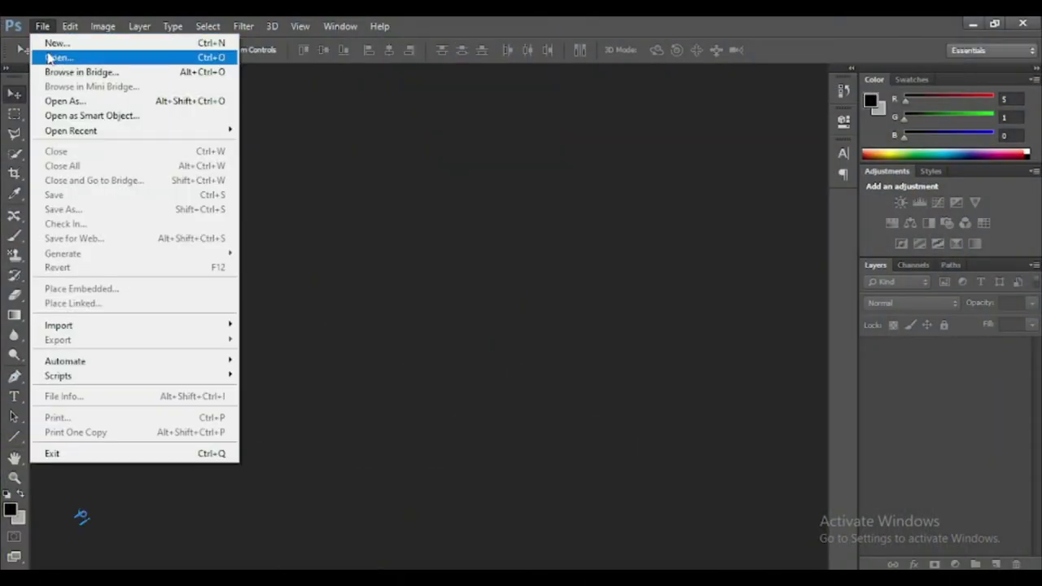
# - Open the green-field landscape photo and unlock its Background into an editable layer
pyautogui.click(49, 57)
pyautogui.doubleClick(211, 151)
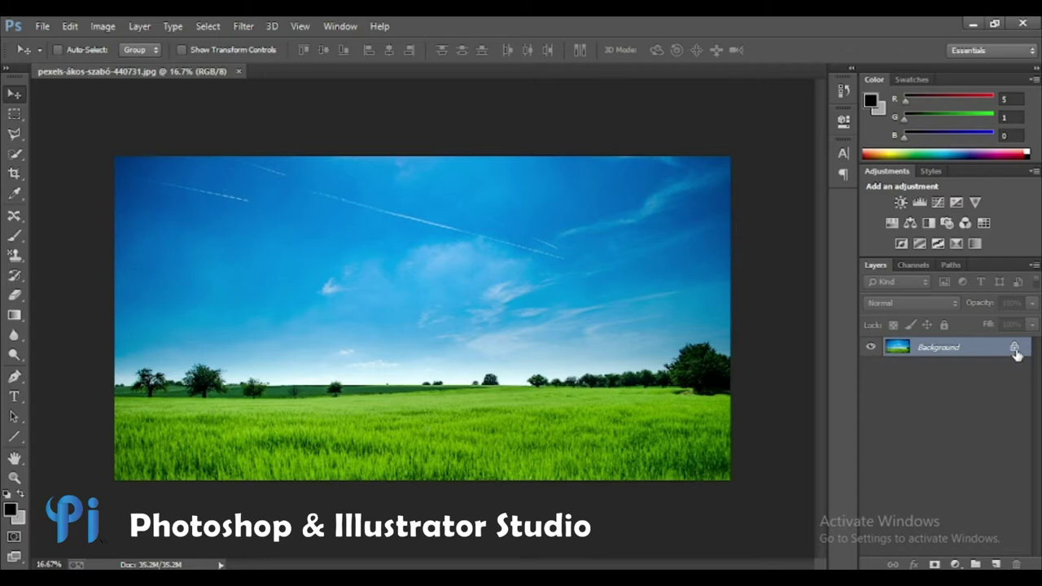
pyautogui.click(1014, 349)
# - Darken the field with Levels: black input 21, midtones 0.74
pyautogui.hotkey('ctrl', 'l')
pyautogui.moveTo(632, 254); pyautogui.dragTo(649, 260)
pyautogui.moveTo(535, 254); pyautogui.dragTo(551, 256)
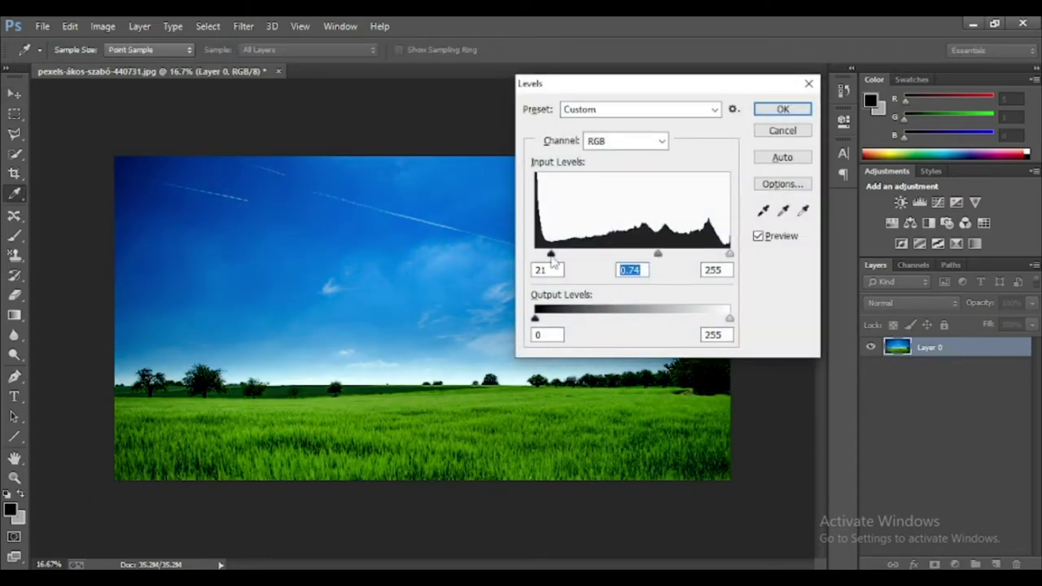
pyautogui.click(783, 109)
# - Open the cut-out white Jeep PNG as a separate floating document
pyautogui.press('v')
pyautogui.click(43, 26)
pyautogui.click(72, 51)
pyautogui.doubleClick(279, 236)
pyautogui.moveTo(374, 71); pyautogui.dragTo(446, 121)
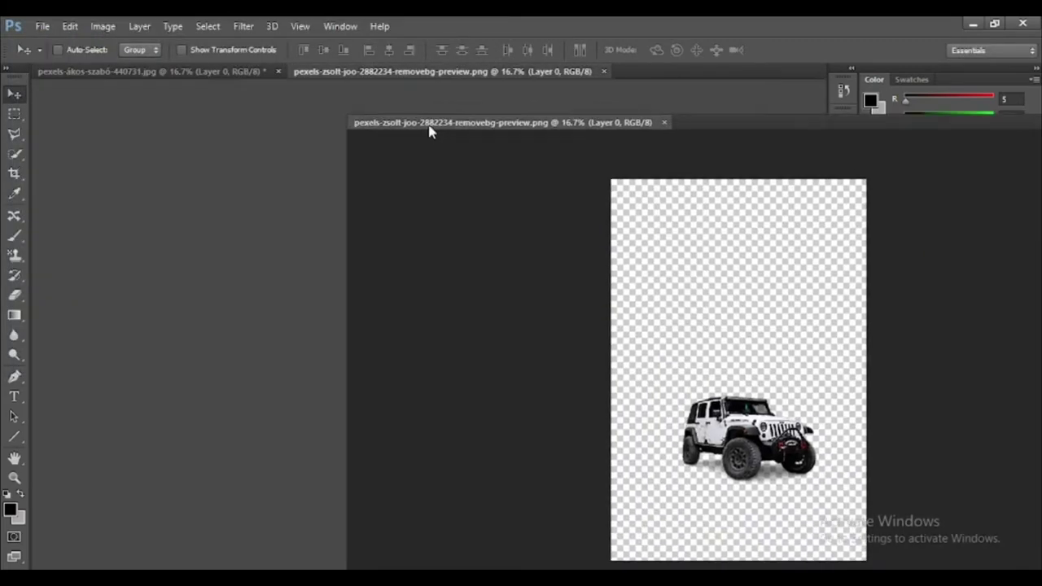
# - Drop the Jeep mid-field onto the grass as Layer 1 and give it a black hide-all mask
pyautogui.moveTo(486, 392)
pyautogui.mouseDown()
pyautogui.moveTo(277, 400)
pyautogui.moveTo(404, 389)
pyautogui.mouseUp()
pyautogui.click(594, 119)
pyautogui.hotkey('ctrl', 't')
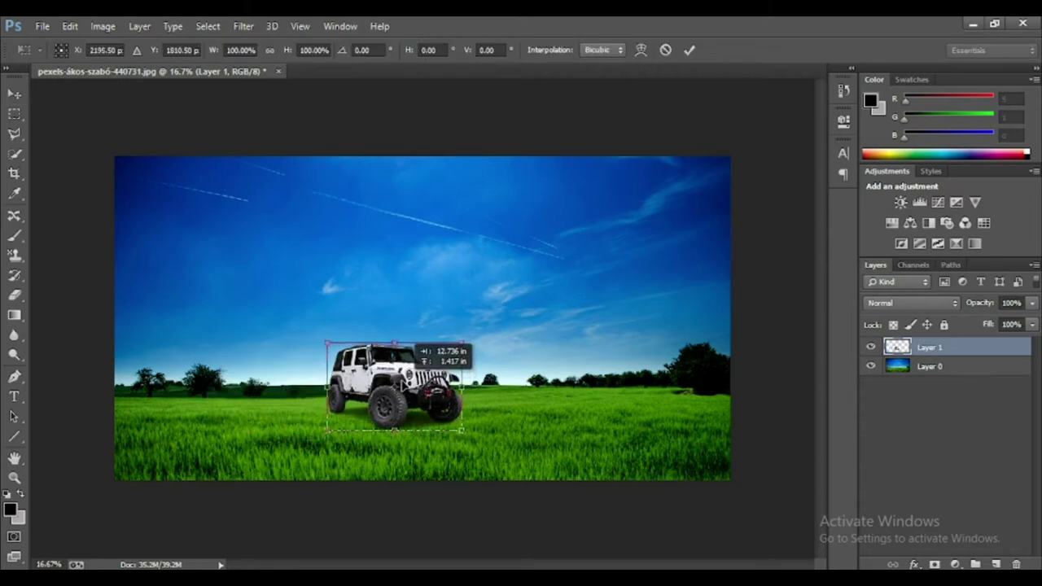
pyautogui.press('Return')
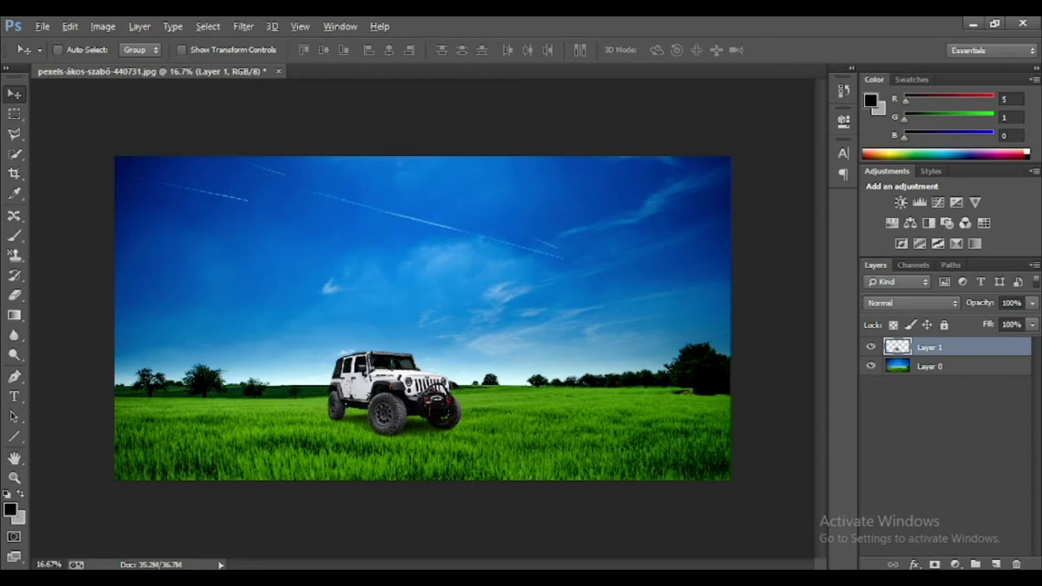
pyautogui.keyDown('alt'); pyautogui.click(934, 564); pyautogui.keyUp('alt')
# - Paint white with a soft ~99 px brush on the mask to reveal the Jeep's body and wheels
pyautogui.click(15, 236)
pyautogui.press(']')
pyautogui.press(']')
pyautogui.press(']')
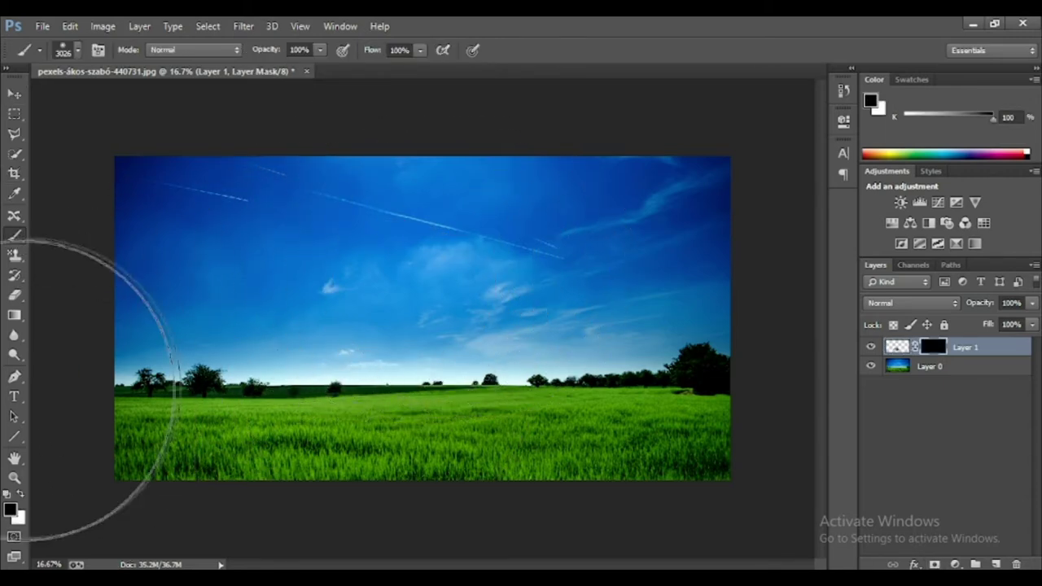
pyautogui.click(20, 494)
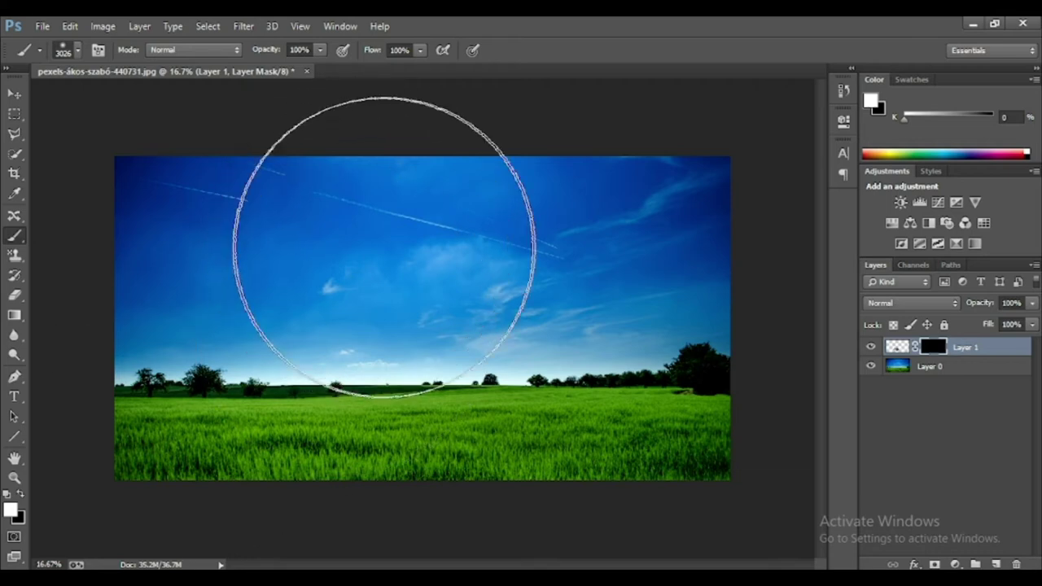
pyautogui.moveTo(361, 246); pyautogui.dragTo(477, 279)
pyautogui.click(73, 51)
pyautogui.moveTo(132, 97); pyautogui.dragTo(117, 101)
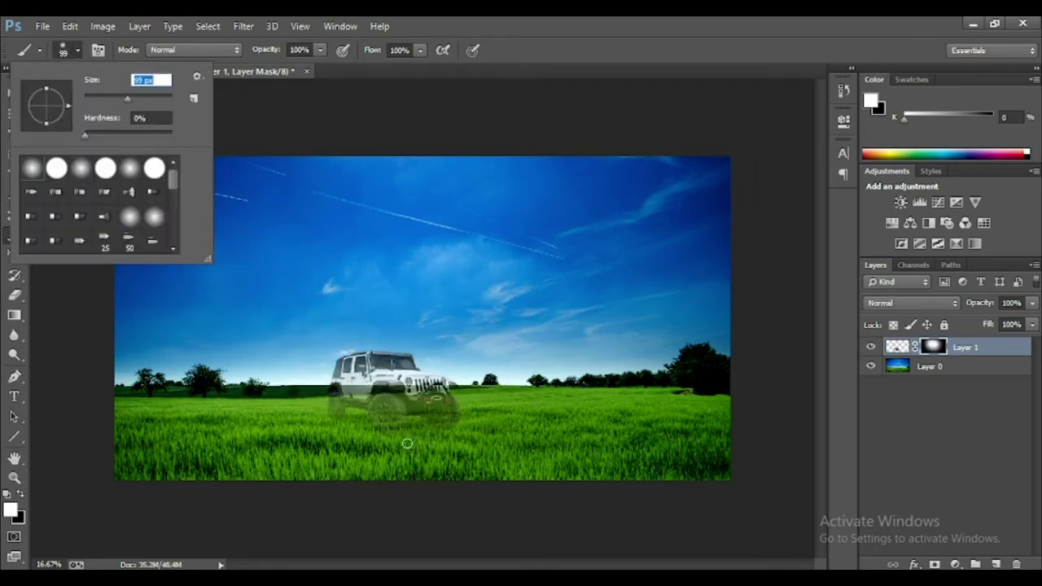
pyautogui.click(355, 399)
pyautogui.moveTo(342, 398); pyautogui.dragTo(358, 364)
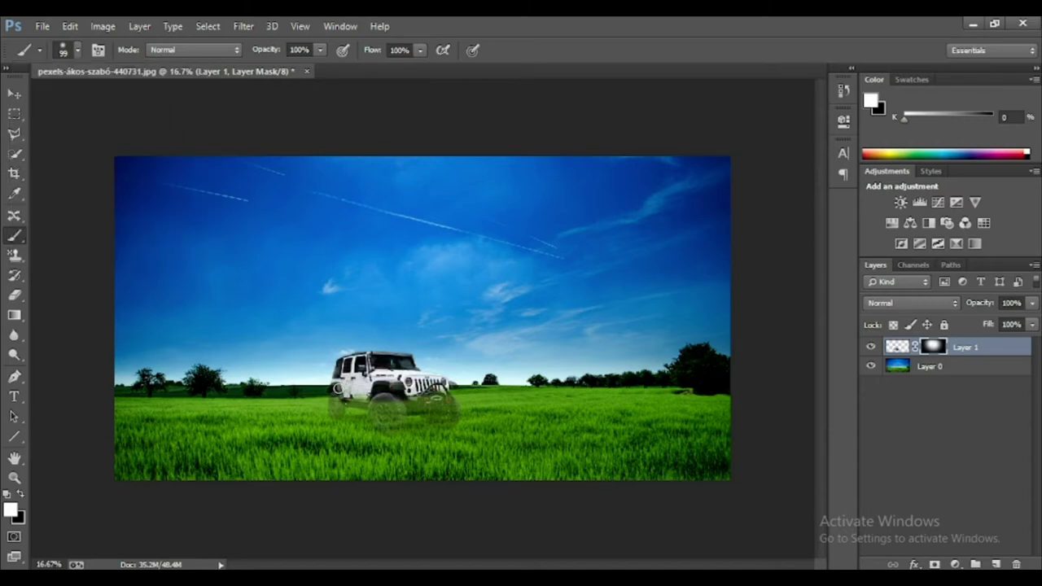
# - Zoomed in, reveal the Jeep's front bumper, winch, front tyre and rear tyre
pyautogui.hotkey('ctrl', '+')
pyautogui.hotkey('ctrl', '+')
pyautogui.hotkey('ctrl', '+')
pyautogui.moveTo(355, 418); pyautogui.dragTo(350, 224)
pyautogui.moveTo(504, 349)
pyautogui.mouseDown()
pyautogui.moveTo(140, 372)
pyautogui.moveTo(156, 340)
pyautogui.mouseUp()
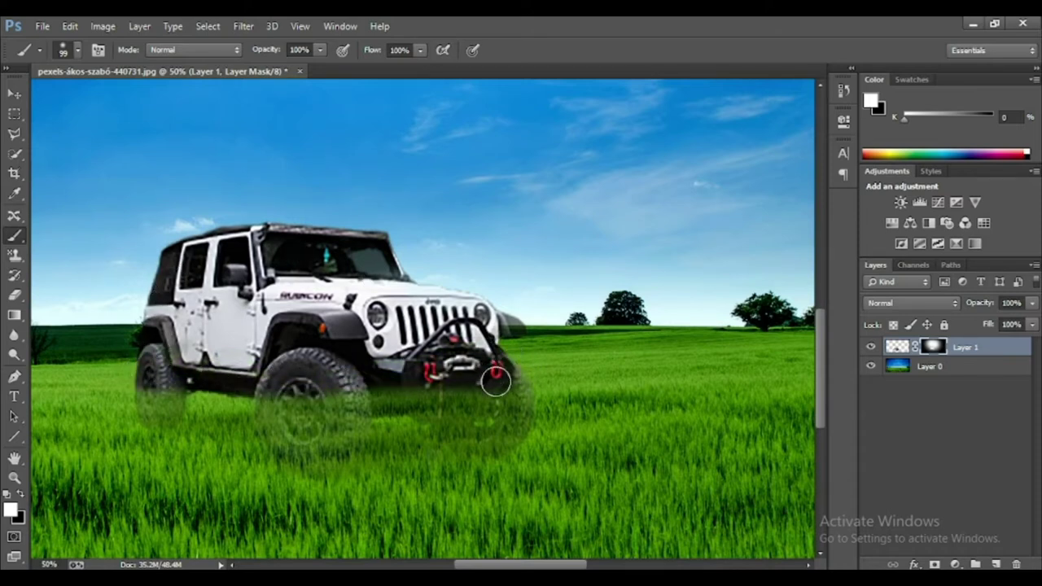
pyautogui.moveTo(496, 379); pyautogui.dragTo(507, 326)
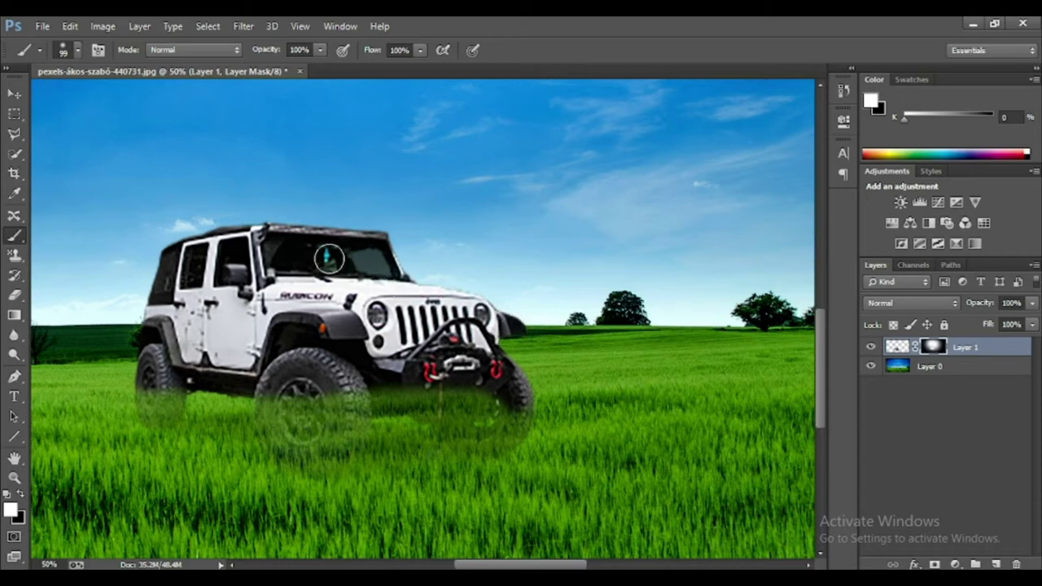
pyautogui.moveTo(501, 389)
pyautogui.mouseDown()
pyautogui.moveTo(521, 421)
pyautogui.moveTo(398, 399)
pyautogui.moveTo(484, 413)
pyautogui.moveTo(473, 424)
pyautogui.mouseUp()
pyautogui.moveTo(350, 415)
pyautogui.mouseDown()
pyautogui.moveTo(268, 415)
pyautogui.moveTo(358, 420)
pyautogui.moveTo(451, 364)
pyautogui.mouseUp()
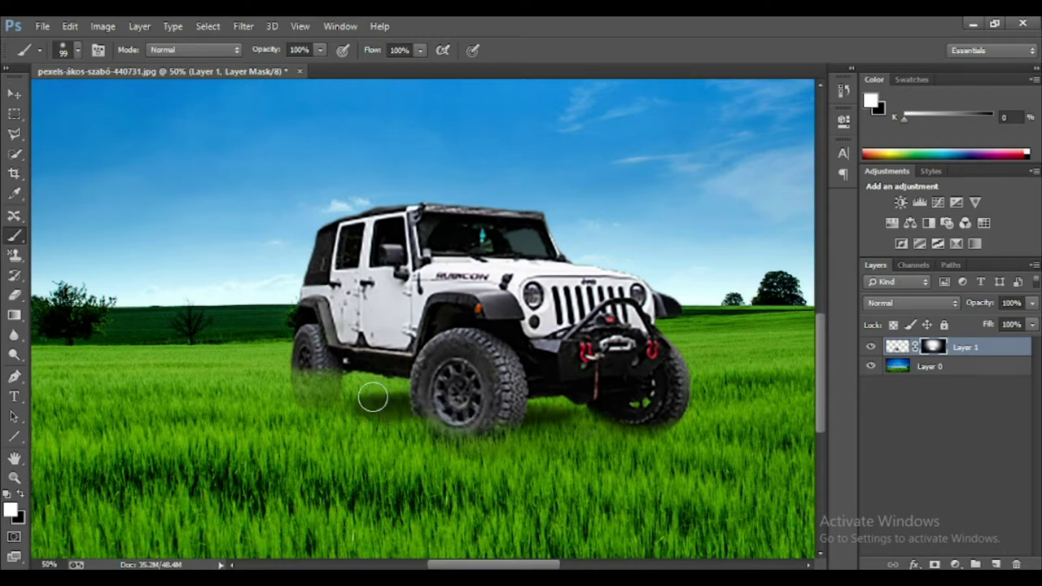
pyautogui.moveTo(356, 389); pyautogui.dragTo(296, 376)
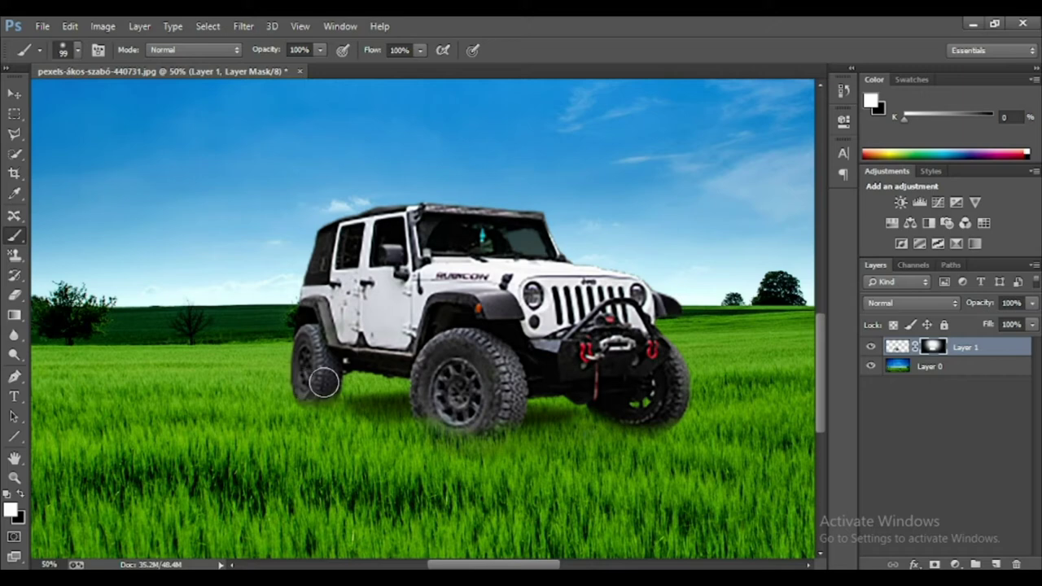
# - Refine the front tyre's bottom edge on the mask so it blends into the grass
pyautogui.hotkey('ctrl', '-')
pyautogui.hotkey('ctrl', '-')
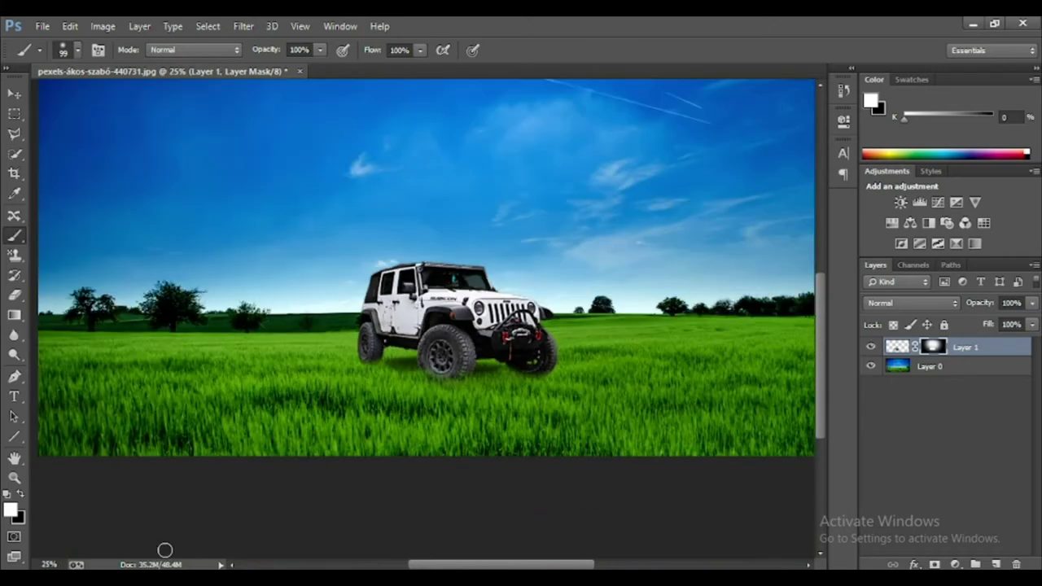
pyautogui.hotkey('ctrl', '+')
pyautogui.hotkey('ctrl', '+')
pyautogui.hotkey('ctrl', '+')
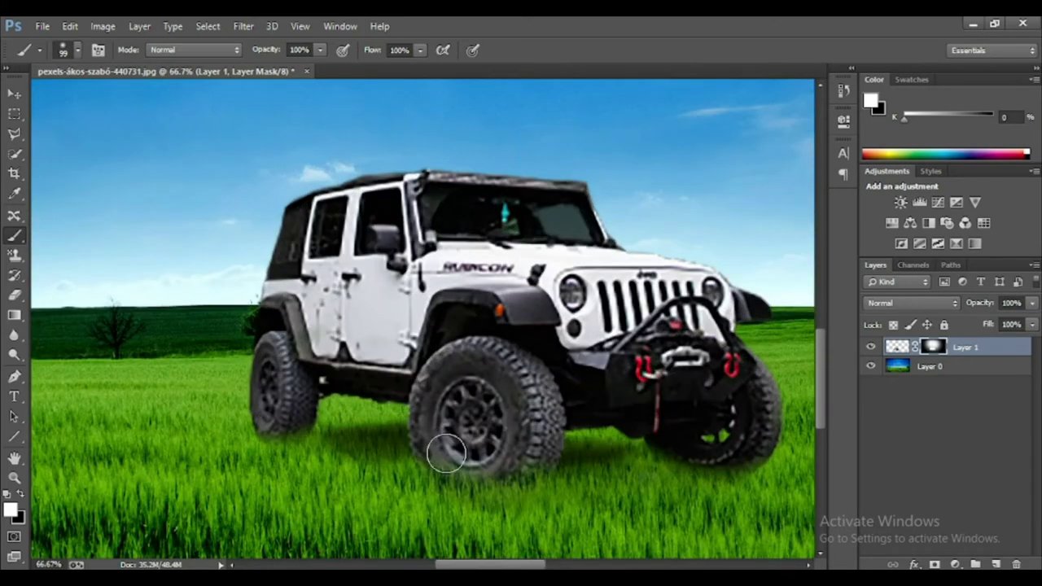
pyautogui.moveTo(525, 464)
pyautogui.mouseDown()
pyautogui.moveTo(453, 465)
pyautogui.moveTo(431, 480)
pyautogui.mouseUp()
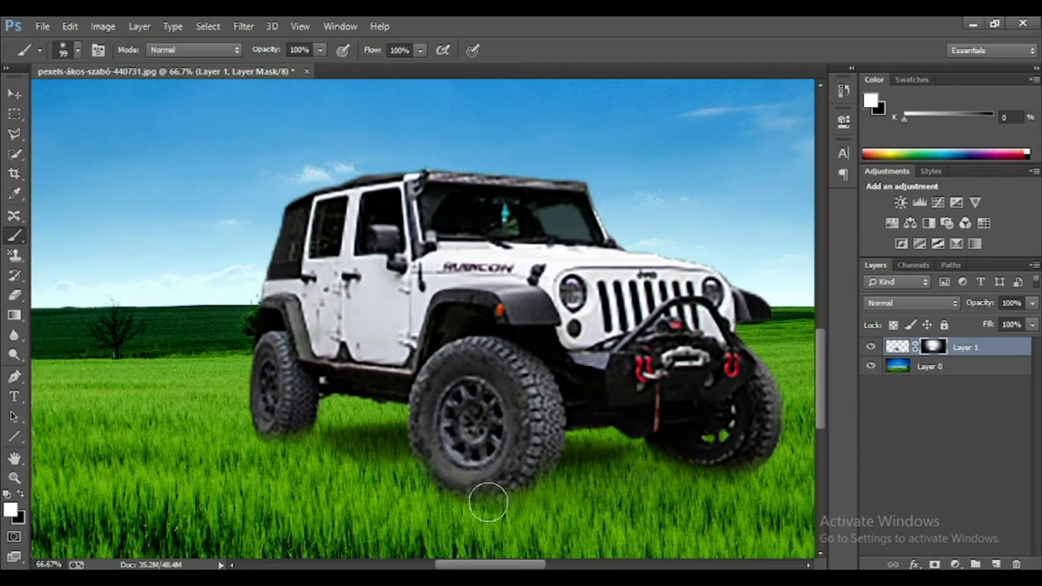
pyautogui.moveTo(546, 478); pyautogui.dragTo(547, 460)
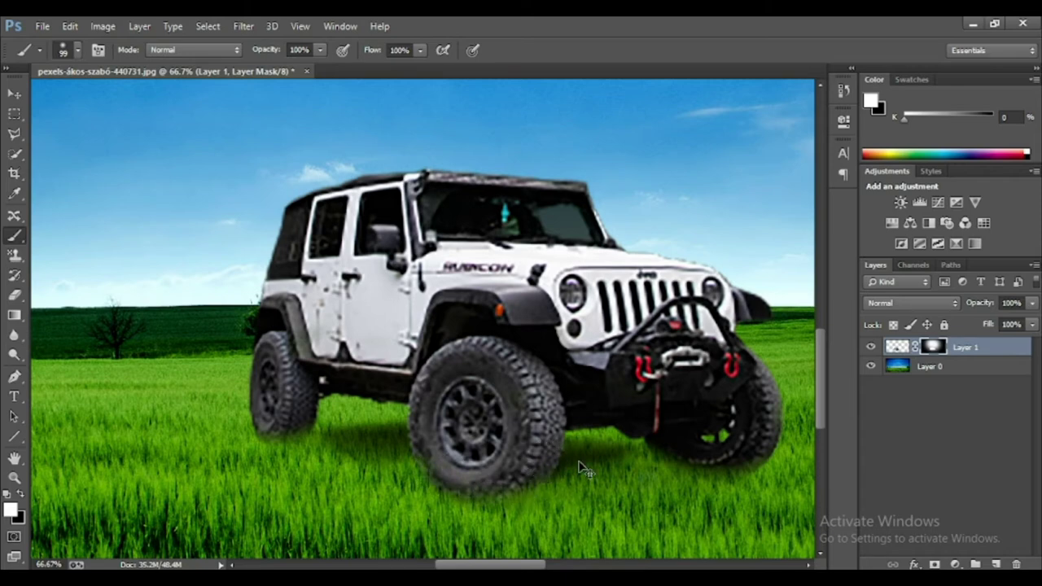
pyautogui.hotkey('ctrl', '-')
pyautogui.hotkey('ctrl', '-')
pyautogui.hotkey('ctrl', '-')
pyautogui.click(43, 26)
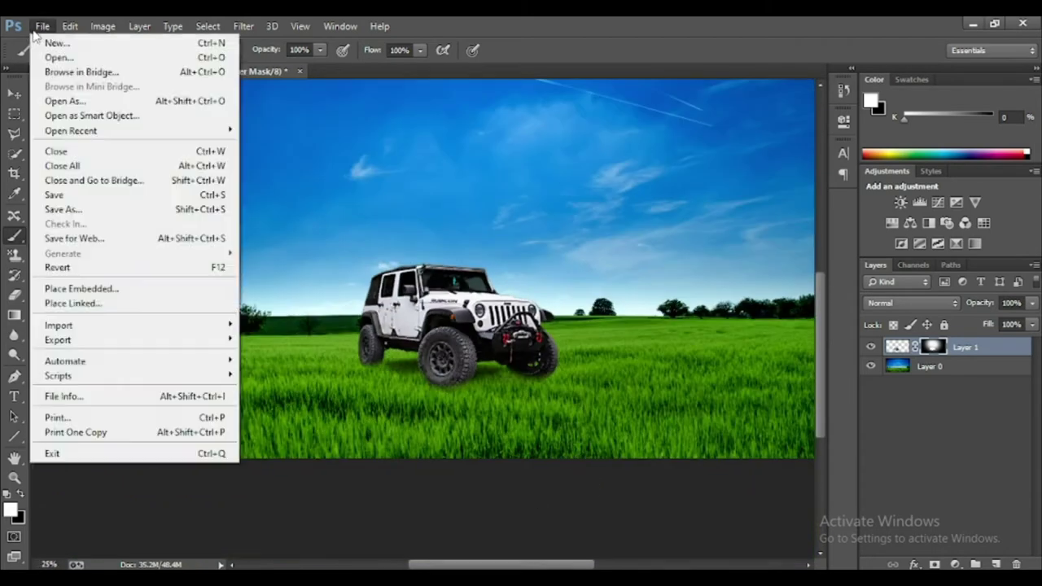
# - Open the cut-out backpacker PNG and copy him into the field image as Layer 2
pyautogui.click(49, 56)
pyautogui.click(178, 248)
pyautogui.doubleClick(177, 248)
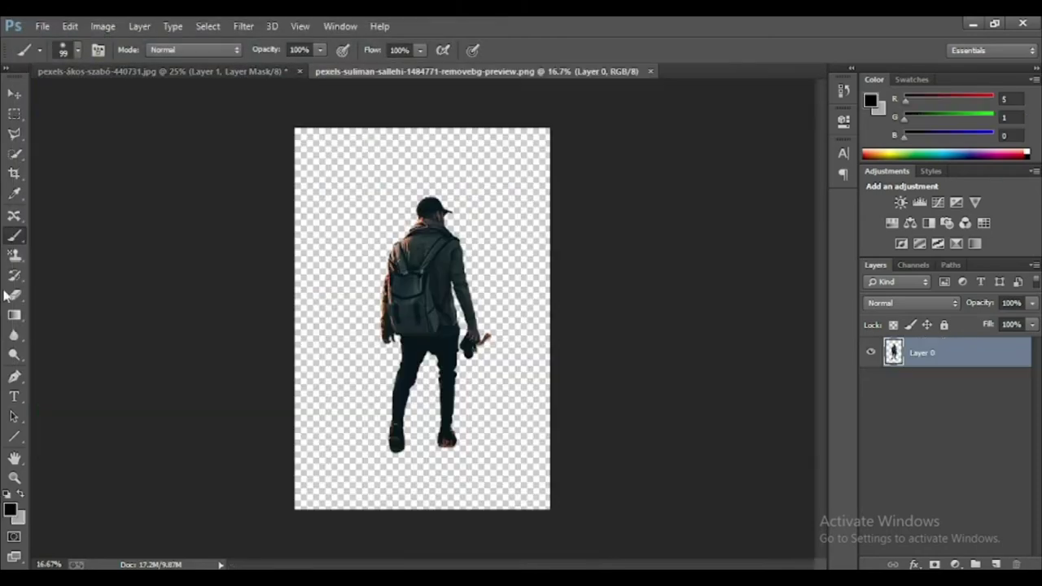
pyautogui.click(14, 94)
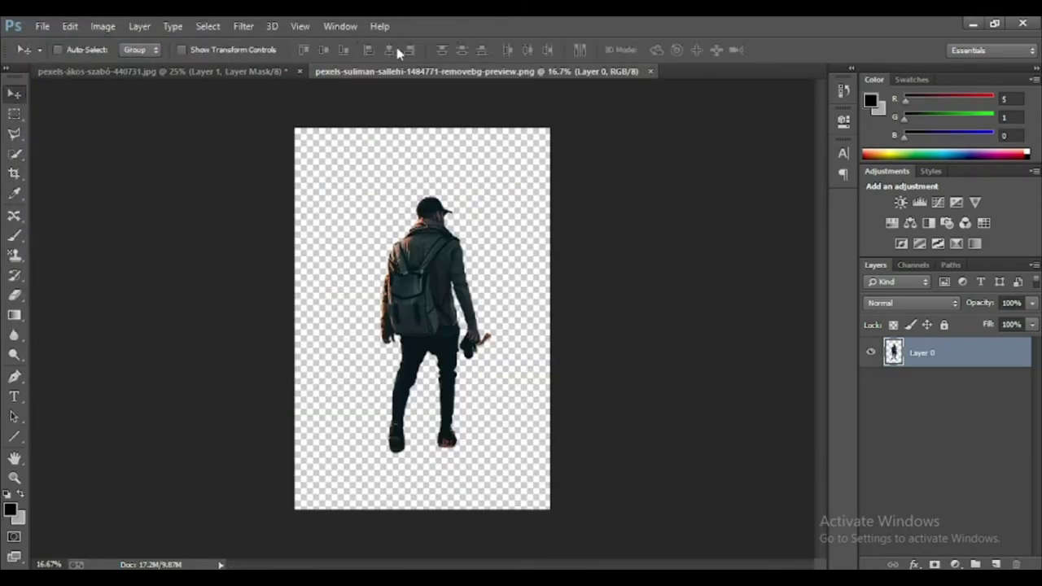
pyautogui.moveTo(396, 71); pyautogui.dragTo(557, 185)
pyautogui.moveTo(602, 350); pyautogui.dragTo(326, 310)
pyautogui.click(719, 184)
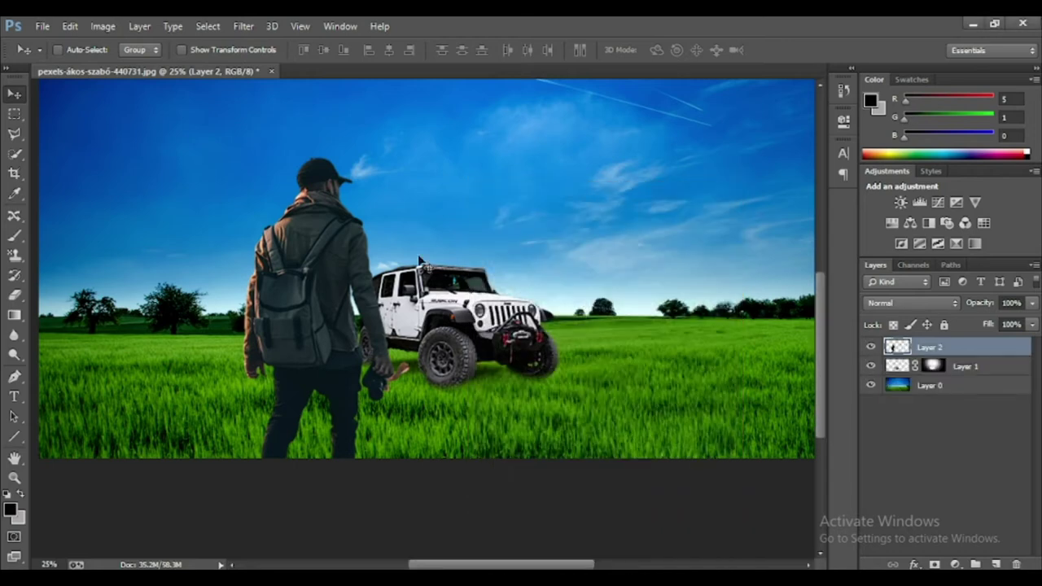
# - Scale the backpacker to about 39% and stand him on the Jeep's roof
pyautogui.moveTo(344, 272); pyautogui.dragTo(399, 234)
pyautogui.hotkey('ctrl', 't')
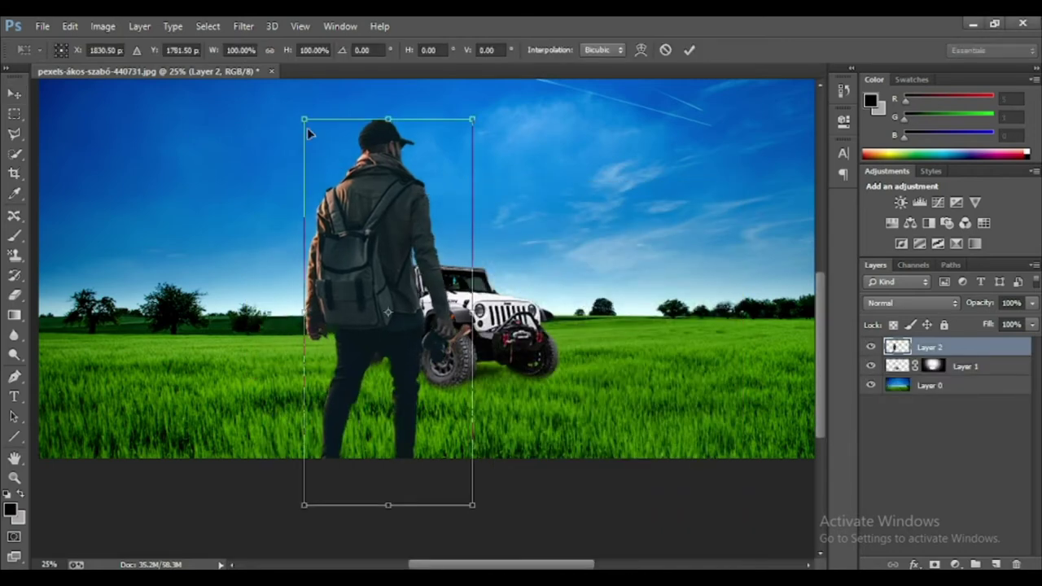
pyautogui.moveTo(303, 121); pyautogui.dragTo(370, 263)
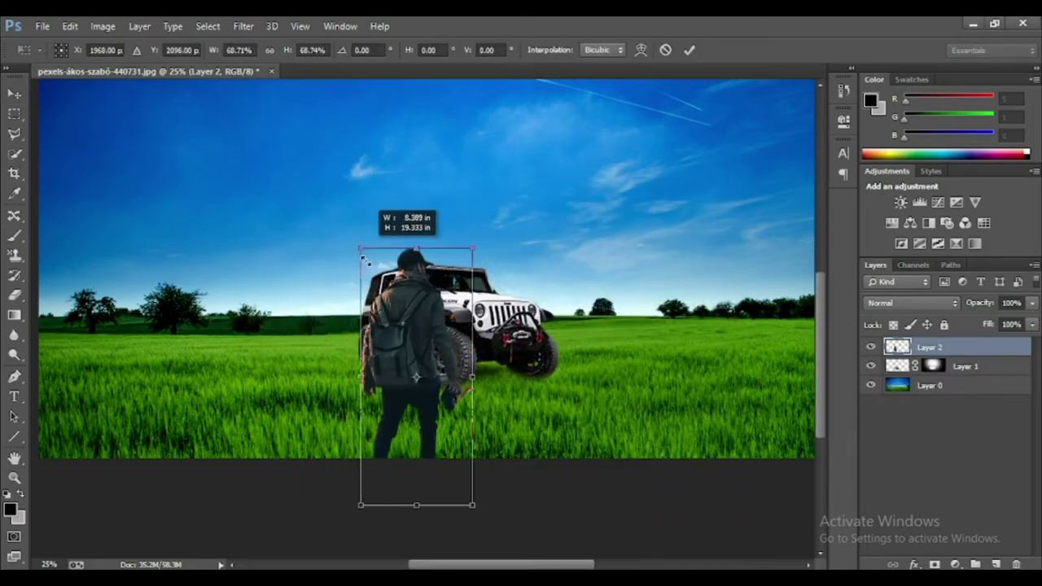
pyautogui.moveTo(414, 343); pyautogui.dragTo(438, 225)
pyautogui.moveTo(397, 128); pyautogui.dragTo(427, 202)
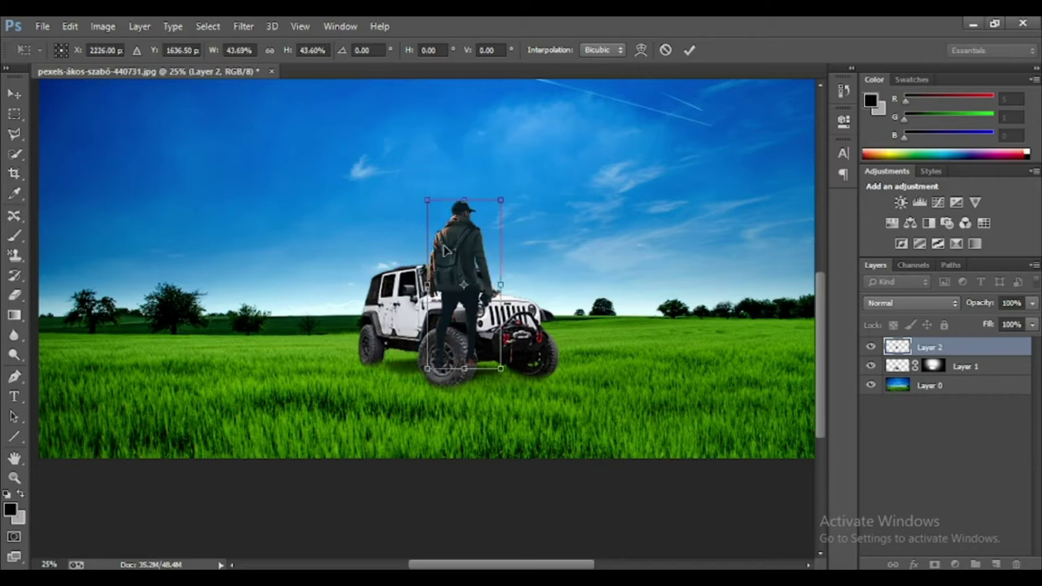
pyautogui.moveTo(455, 255); pyautogui.dragTo(412, 157)
pyautogui.hotkey('ctrl', '-')
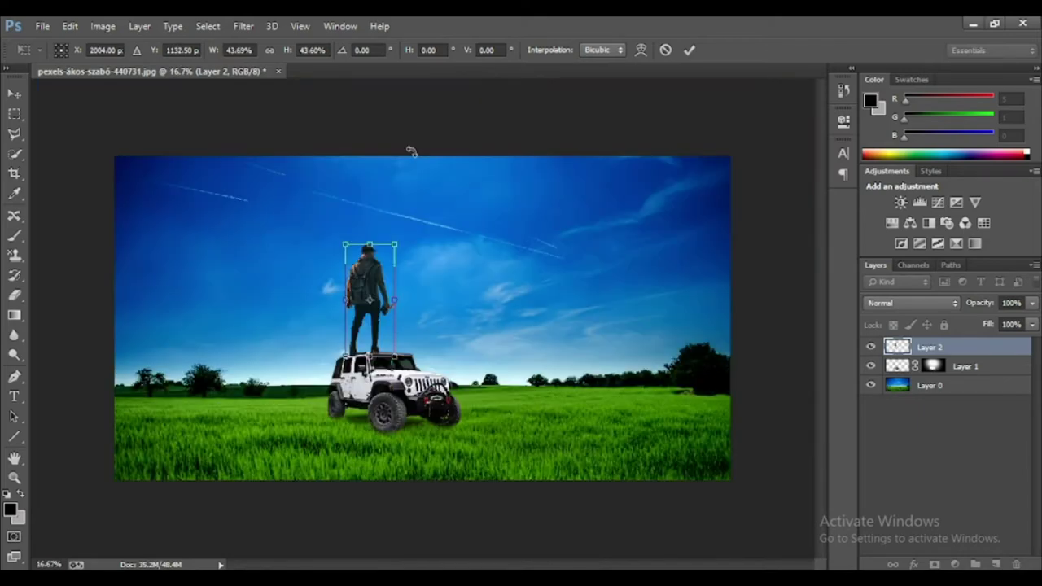
pyautogui.moveTo(352, 298)
pyautogui.mouseDown()
pyautogui.moveTo(360, 295)
pyautogui.moveTo(347, 291)
pyautogui.mouseUp()
pyautogui.moveTo(376, 352); pyautogui.dragTo(386, 353)
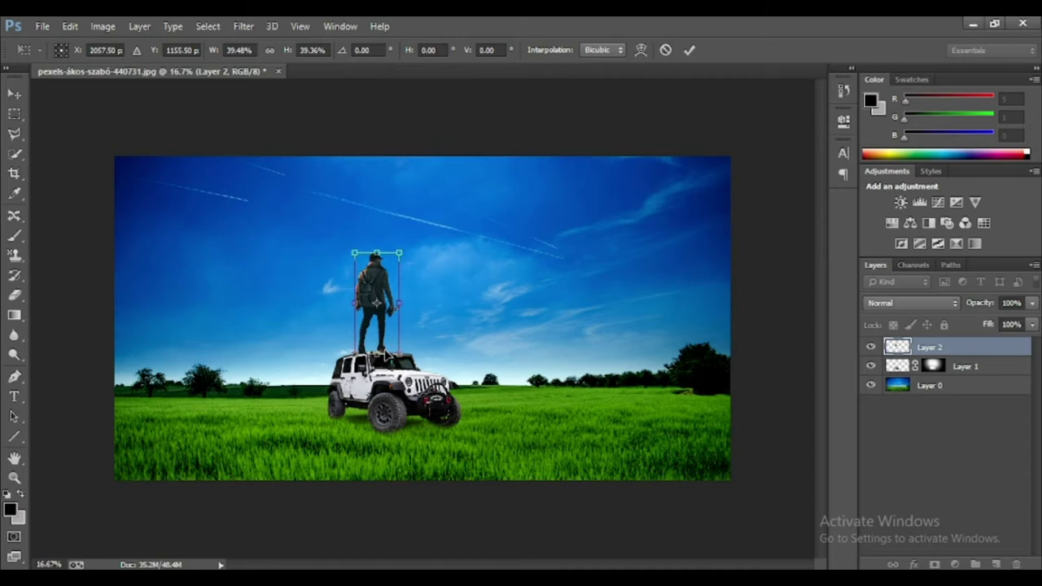
pyautogui.hotkey('ctrl', '+')
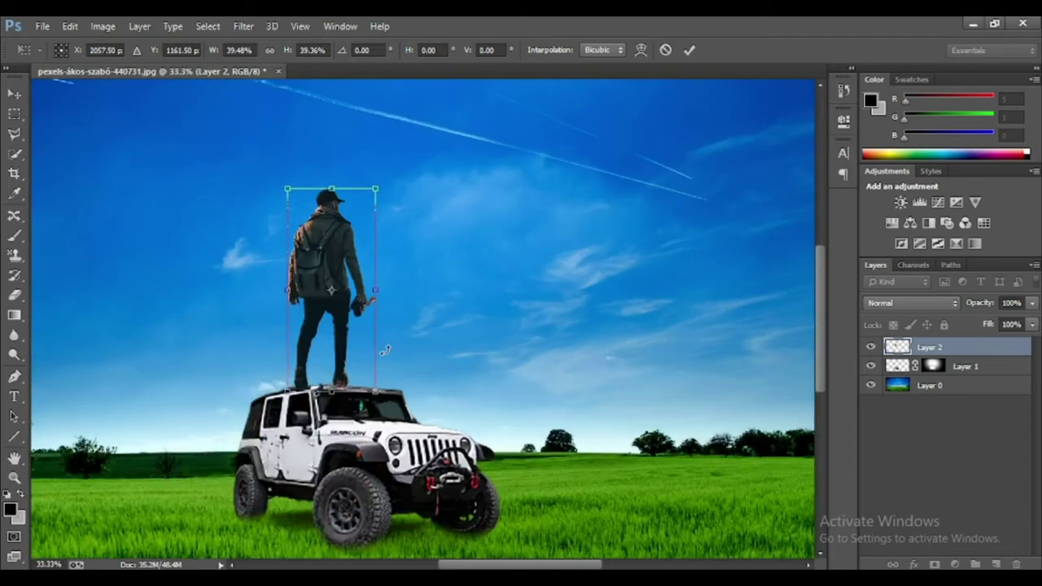
pyautogui.press('Return')
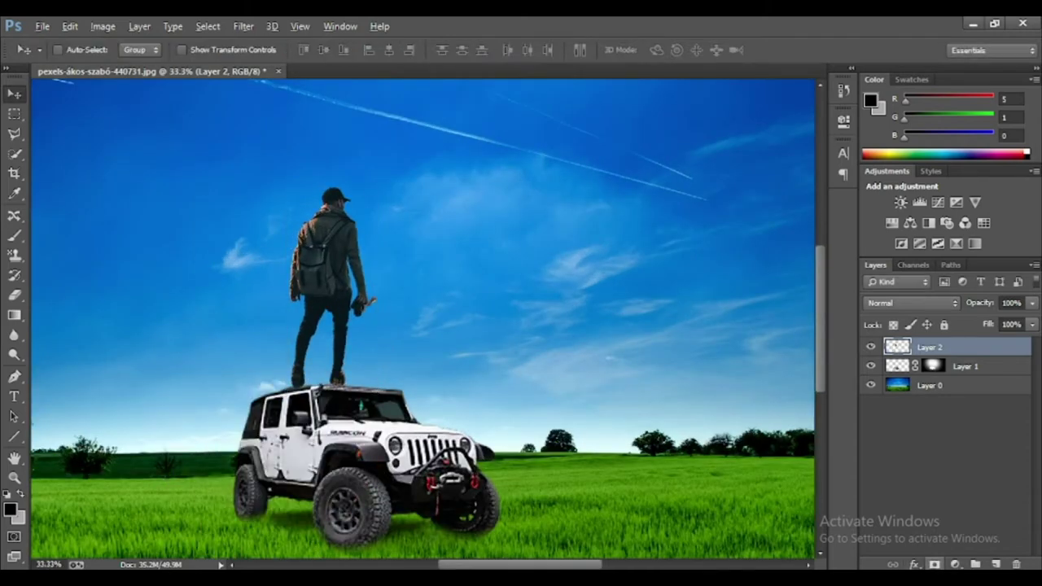
# - Add a mask to Layer 2 and paint the man and his feet back into view
pyautogui.keyDown('alt'); pyautogui.click(934, 564); pyautogui.keyUp('alt')
pyautogui.click(14, 236)
pyautogui.moveTo(350, 267)
pyautogui.mouseDown()
pyautogui.moveTo(330, 195)
pyautogui.moveTo(350, 254)
pyautogui.moveTo(294, 244)
pyautogui.moveTo(362, 276)
pyautogui.moveTo(293, 295)
pyautogui.moveTo(378, 306)
pyautogui.mouseUp()
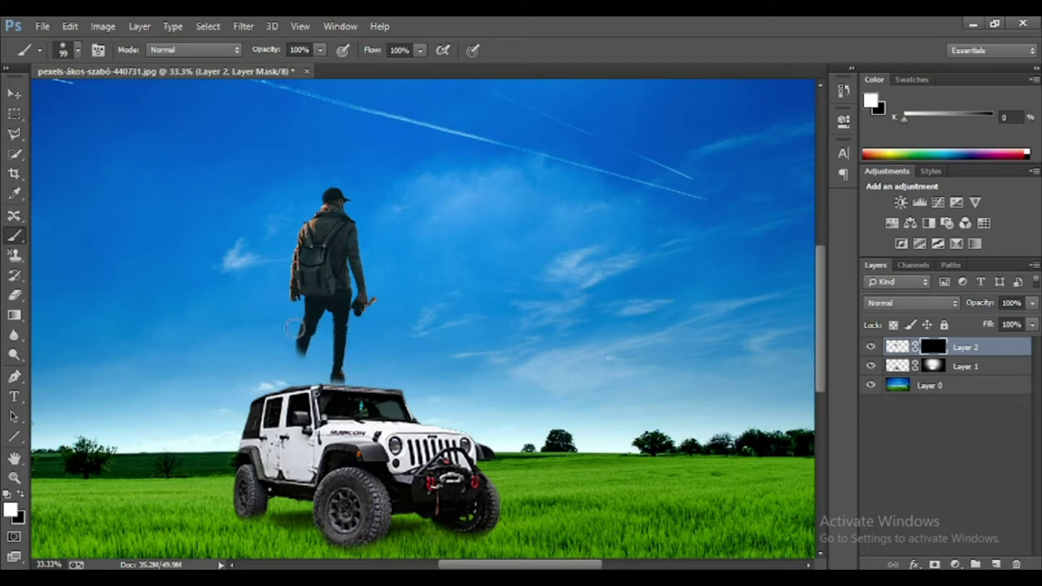
pyautogui.scroll(3, 342, 352)
pyautogui.moveTo(245, 407)
pyautogui.mouseDown()
pyautogui.moveTo(261, 431)
pyautogui.moveTo(156, 380)
pyautogui.moveTo(131, 420)
pyautogui.moveTo(121, 414)
pyautogui.mouseUp()
pyautogui.moveTo(245, 413); pyautogui.dragTo(279, 420)
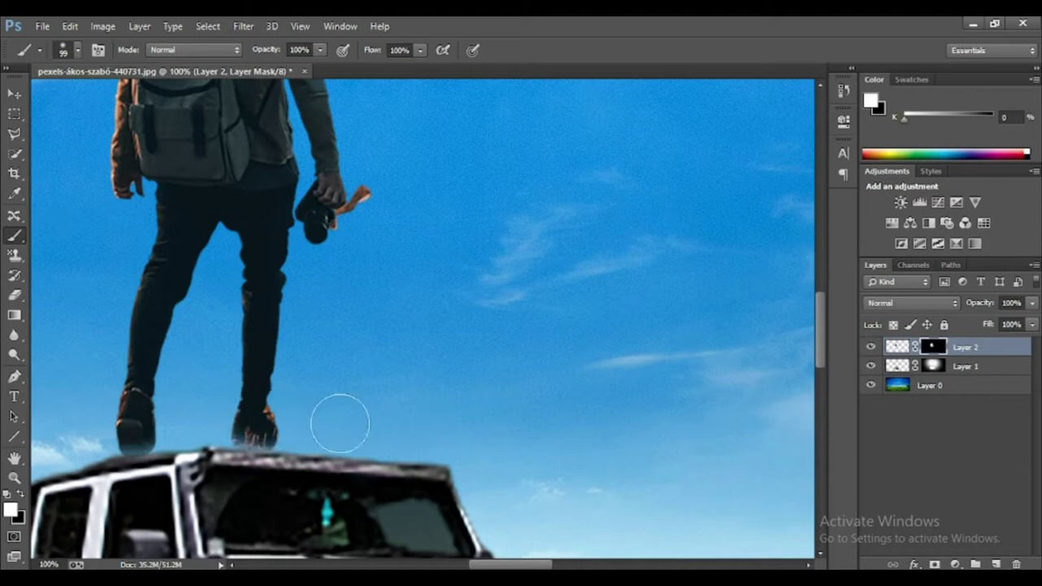
# - Zoom in on the boots and paint the mask over the left boot heel
pyautogui.hotkey('ctrl', '-')
pyautogui.hotkey('ctrl', '-')
pyautogui.hotkey('ctrl', '-')
pyautogui.hotkey('ctrl', 't')
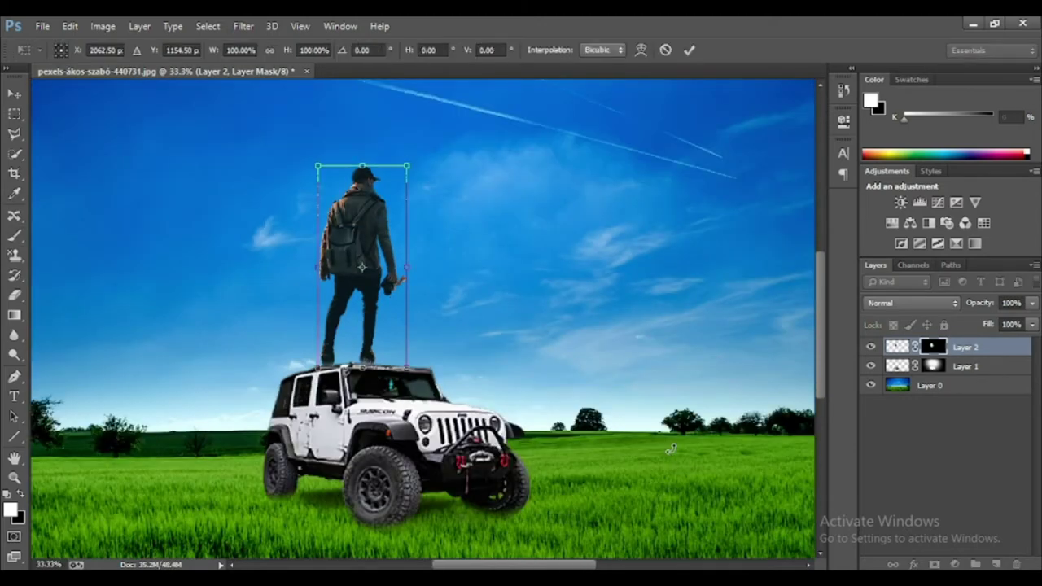
pyautogui.press('Escape')
pyautogui.press('b')
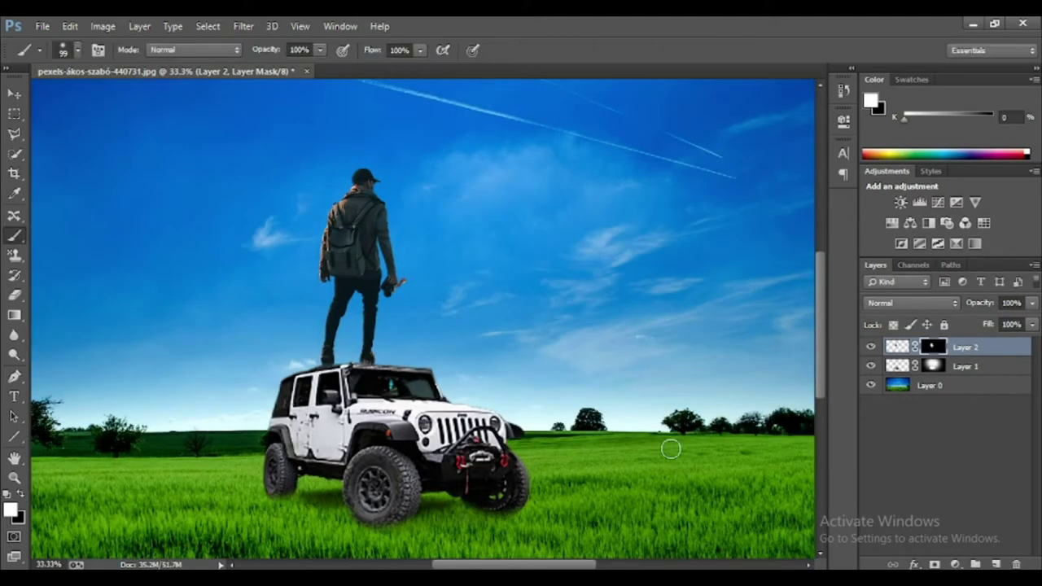
pyautogui.hotkey('ctrl', '+')
pyautogui.hotkey('ctrl', '+')
pyautogui.hotkey('ctrl', '+')
pyautogui.hotkey('ctrl', '+')
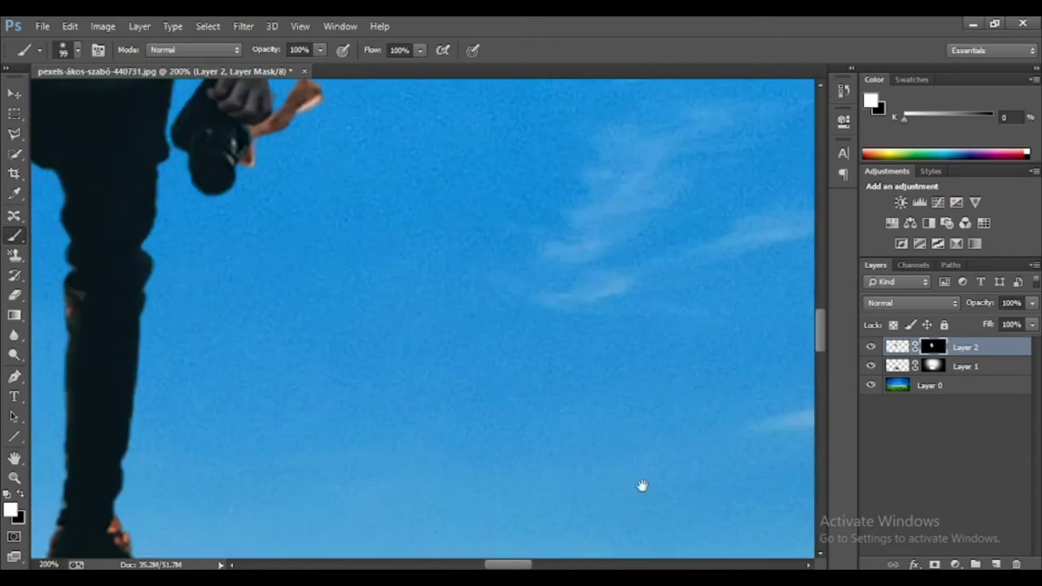
pyautogui.moveTo(405, 505); pyautogui.dragTo(451, 265)
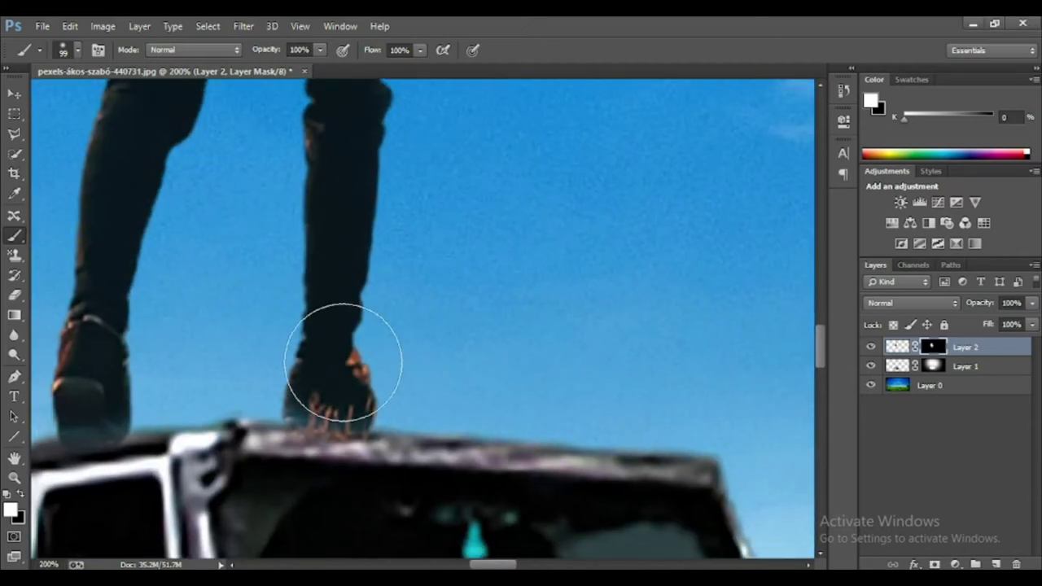
pyautogui.moveTo(121, 348); pyautogui.dragTo(97, 360)
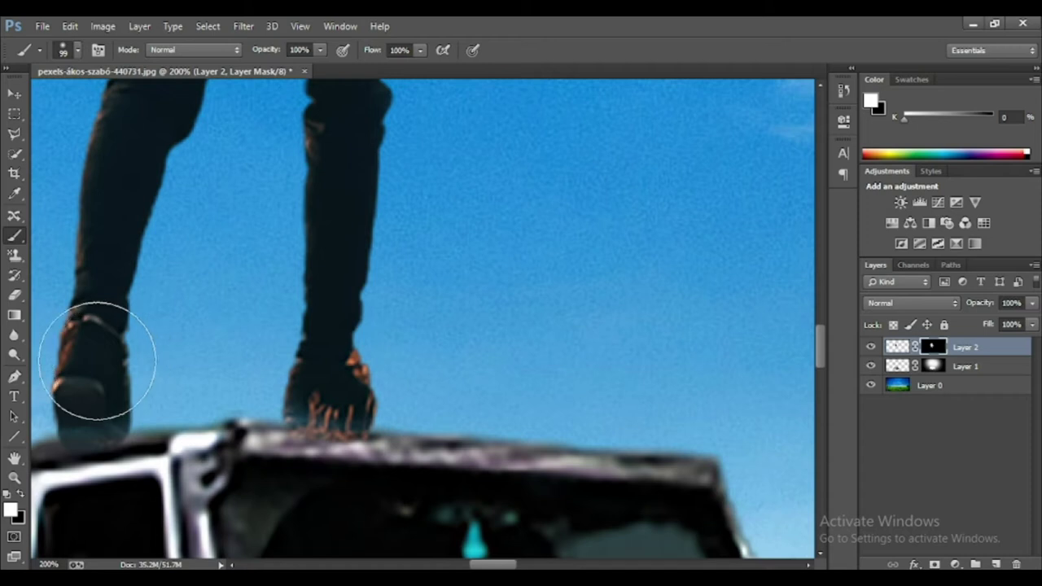
pyautogui.moveTo(205, 407); pyautogui.dragTo(302, 372)
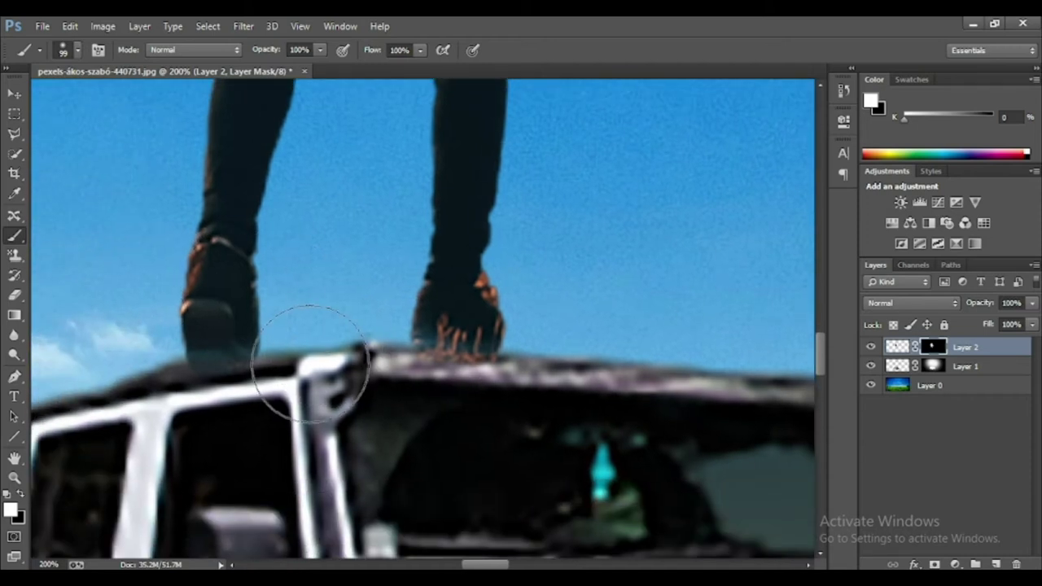
# - With a 33 px brush, fade the left boot's bottom in black, then restore the shoe in white
pyautogui.click(939, 368)
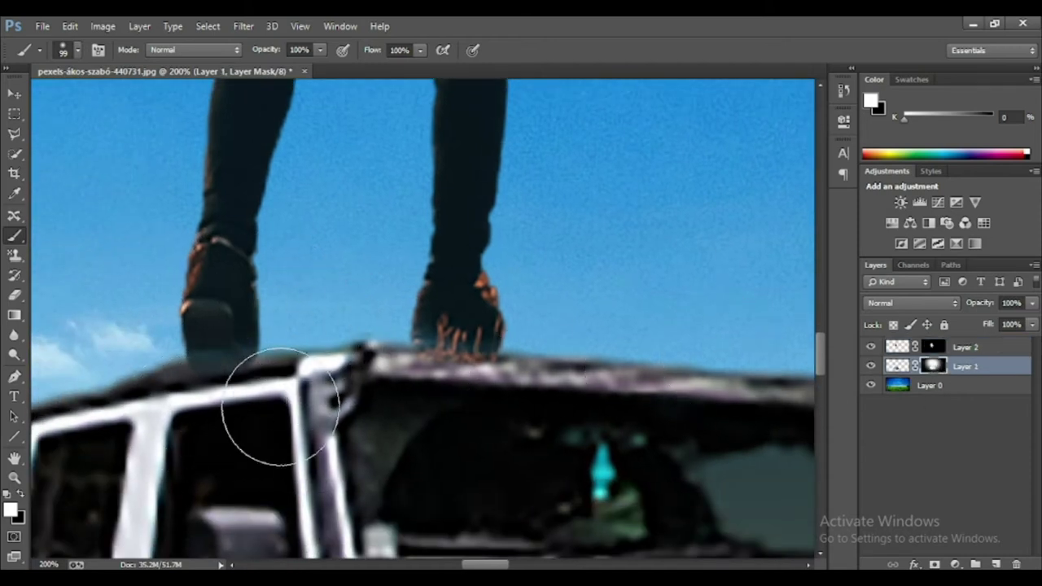
pyautogui.click(933, 347)
pyautogui.click(22, 495)
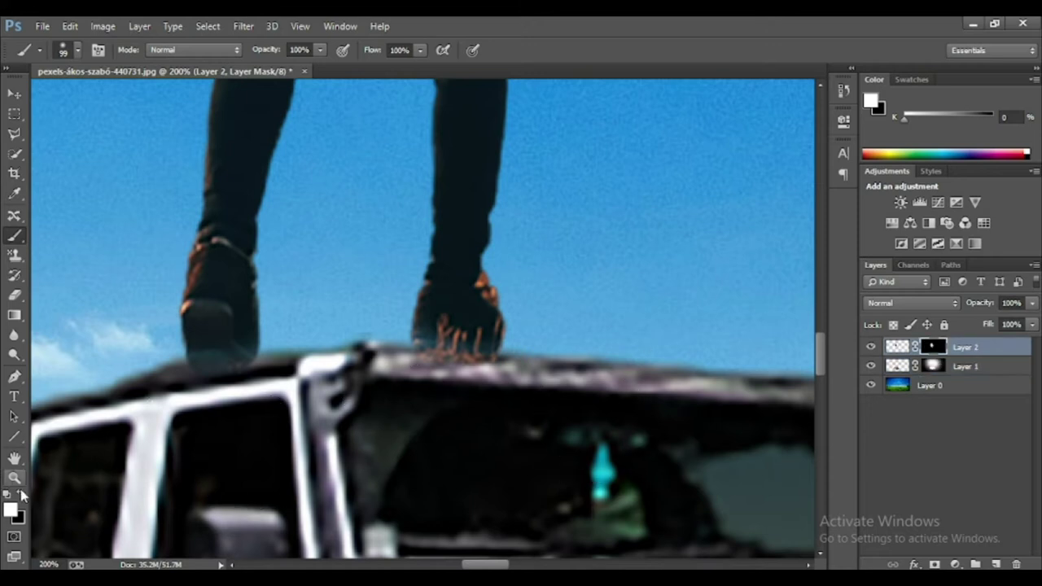
pyautogui.moveTo(223, 429); pyautogui.dragTo(219, 421)
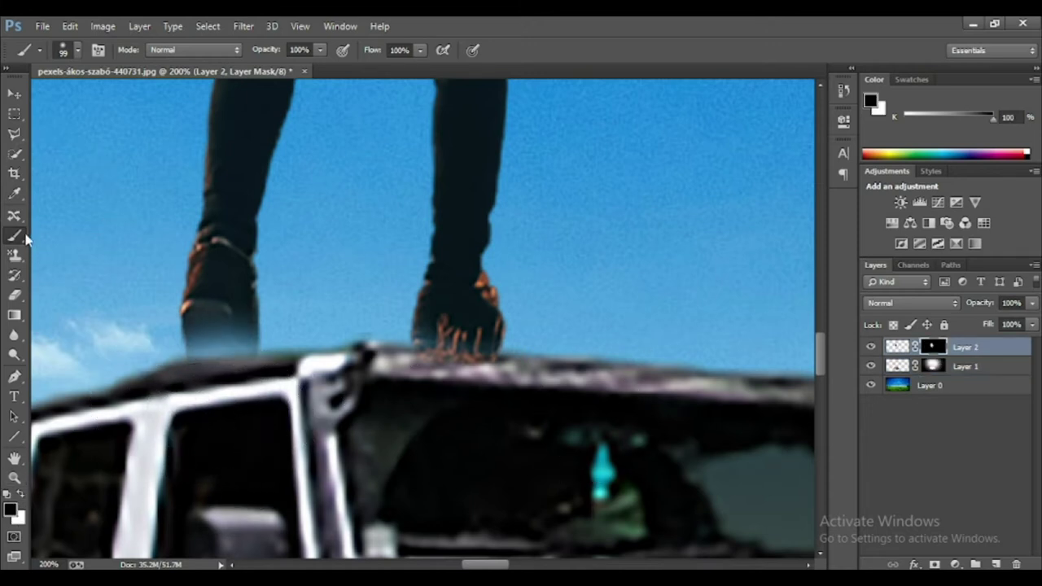
pyautogui.click(77, 50)
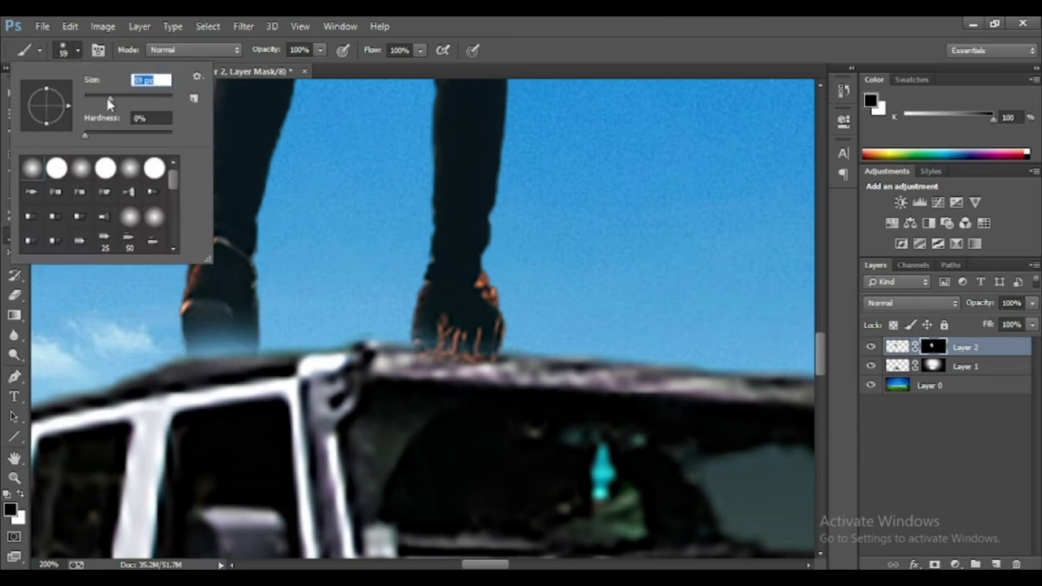
pyautogui.press('Return')
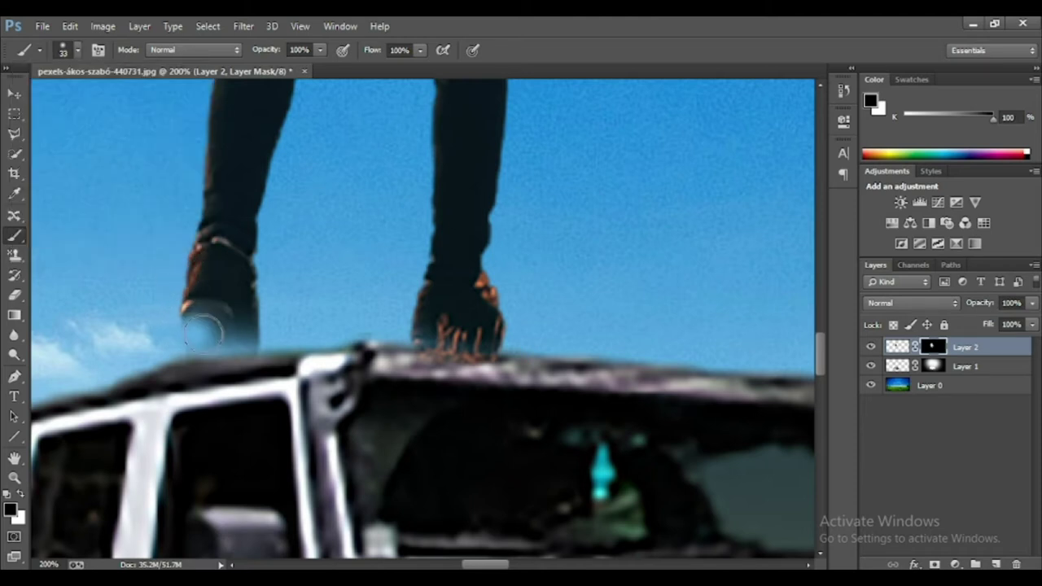
pyautogui.click(18, 495)
pyautogui.moveTo(184, 325)
pyautogui.mouseDown()
pyautogui.moveTo(255, 326)
pyautogui.moveTo(221, 335)
pyautogui.moveTo(193, 326)
pyautogui.moveTo(223, 333)
pyautogui.moveTo(191, 344)
pyautogui.moveTo(250, 332)
pyautogui.mouseUp()
# - Touch up the mask along the right shoe sole at close zoom, then check the whole scene
pyautogui.hotkey('ctrl', '-')
pyautogui.hotkey('ctrl', '-')
pyautogui.hotkey('ctrl', '-')
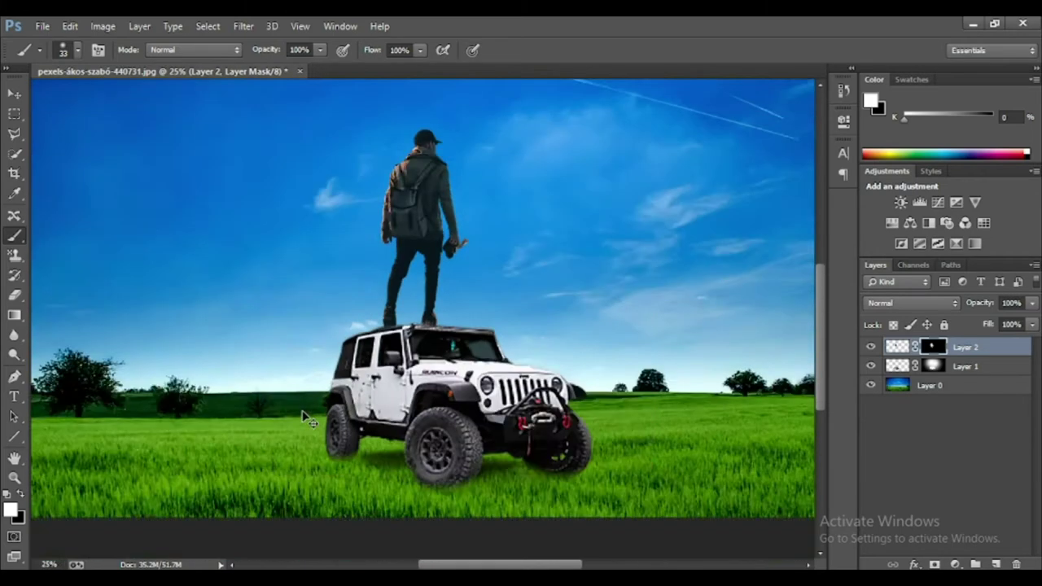
pyautogui.hotkey('ctrl', '-')
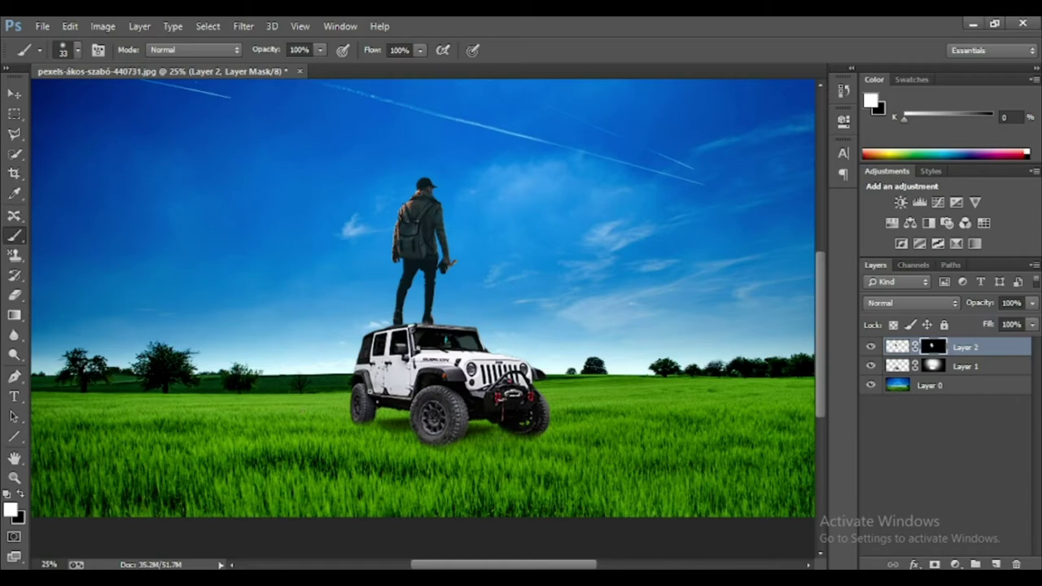
pyautogui.hotkey('ctrl', '+')
pyautogui.hotkey('ctrl', '+')
pyautogui.hotkey('ctrl', '+')
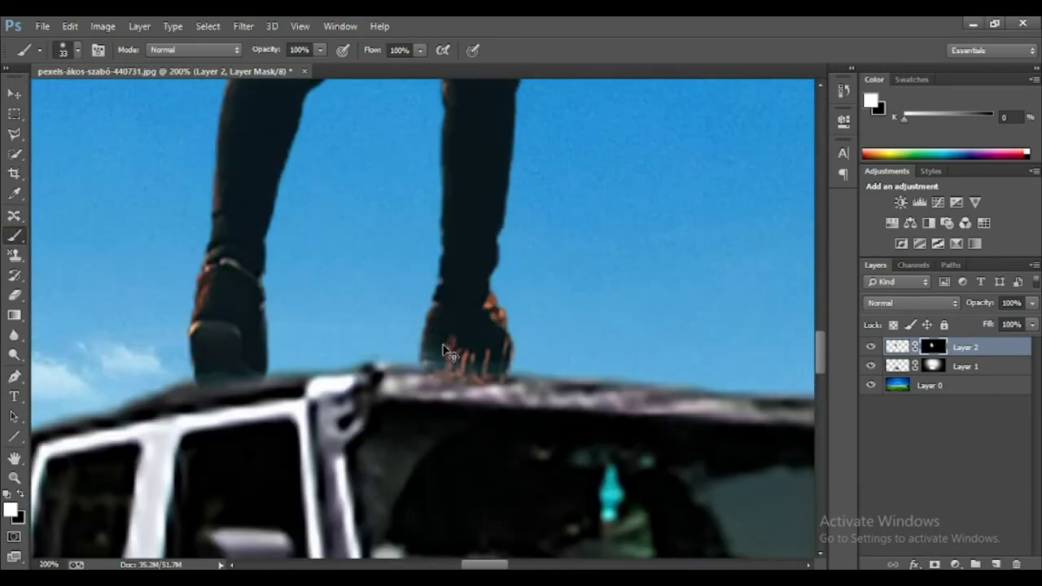
pyautogui.hotkey('ctrl', '+')
pyautogui.hotkey('ctrl', '+')
pyautogui.moveTo(442, 342)
pyautogui.mouseDown()
pyautogui.moveTo(461, 372)
pyautogui.moveTo(545, 380)
pyautogui.mouseUp()
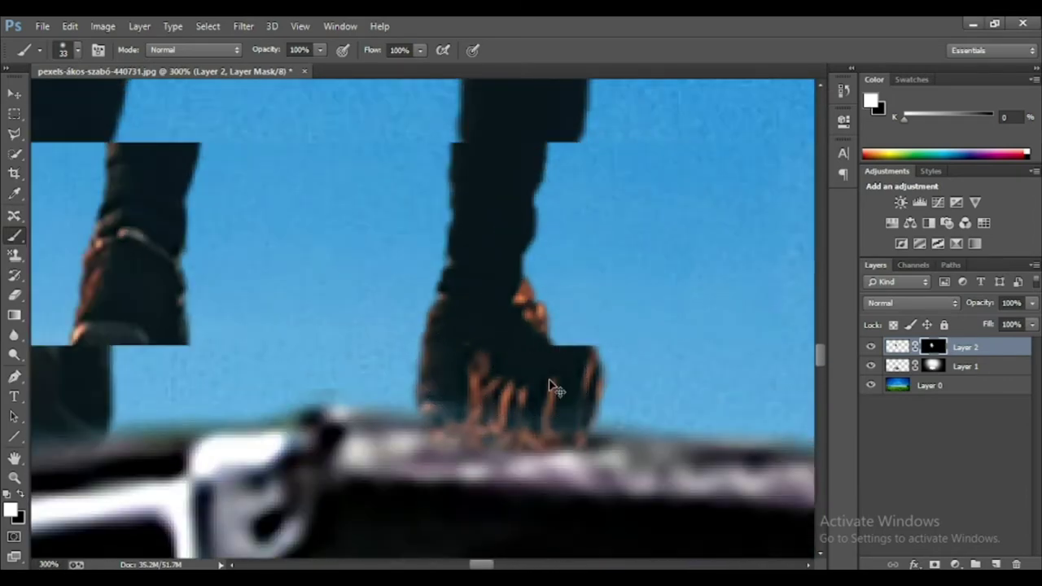
pyautogui.hotkey('ctrl', '-')
pyautogui.hotkey('ctrl', '-')
pyautogui.hotkey('ctrl', '-')
pyautogui.hotkey('ctrl', '-')
pyautogui.hotkey('ctrl', '-')
pyautogui.hotkey('ctrl', '-')
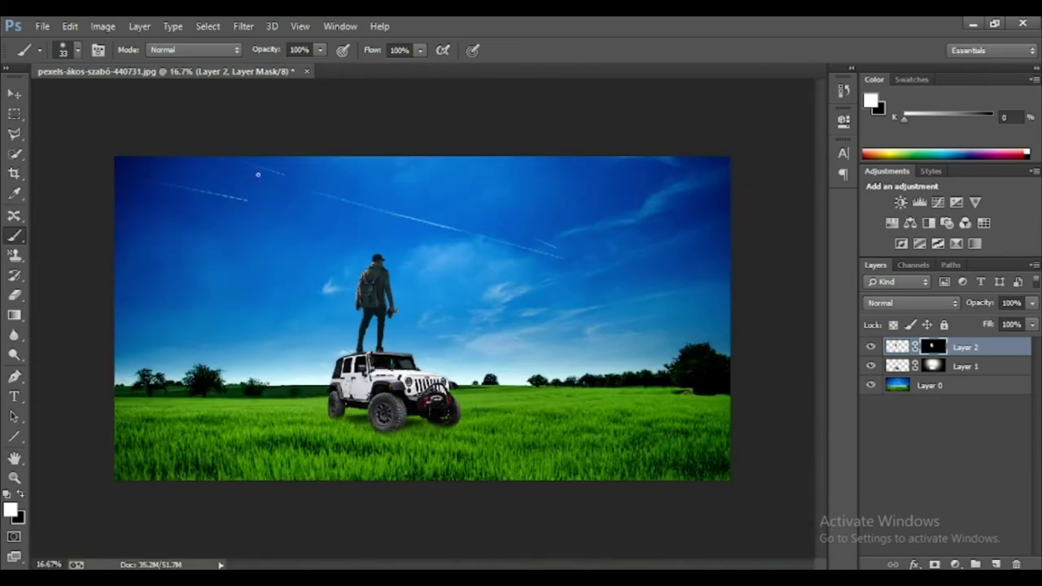
pyautogui.click(13, 95)
# - Open the bench PNG and drop it into the Jeep scene as Layer 3
pyautogui.click(43, 26)
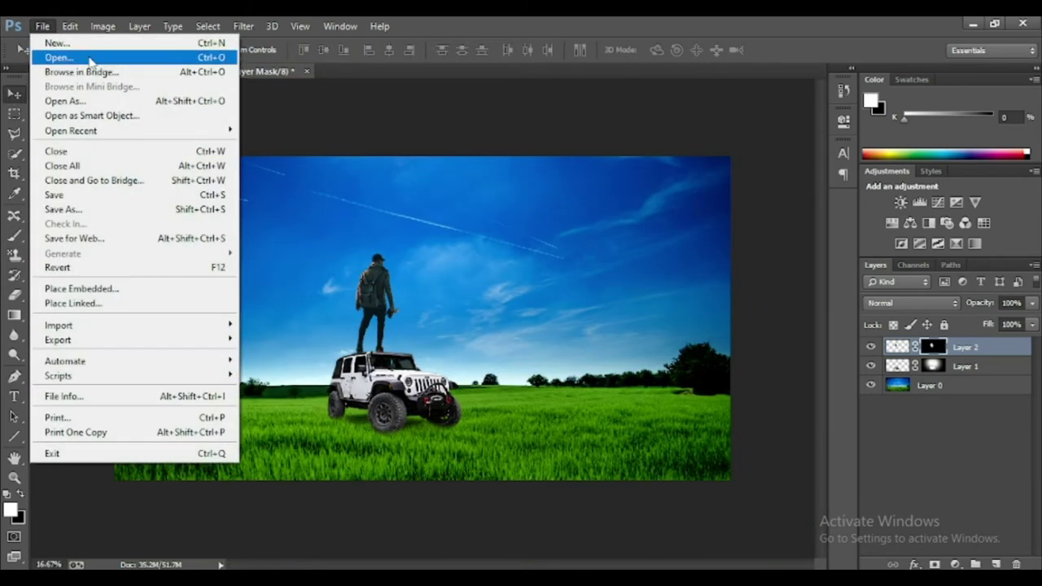
pyautogui.click(58, 56)
pyautogui.click(431, 144)
pyautogui.click(363, 356)
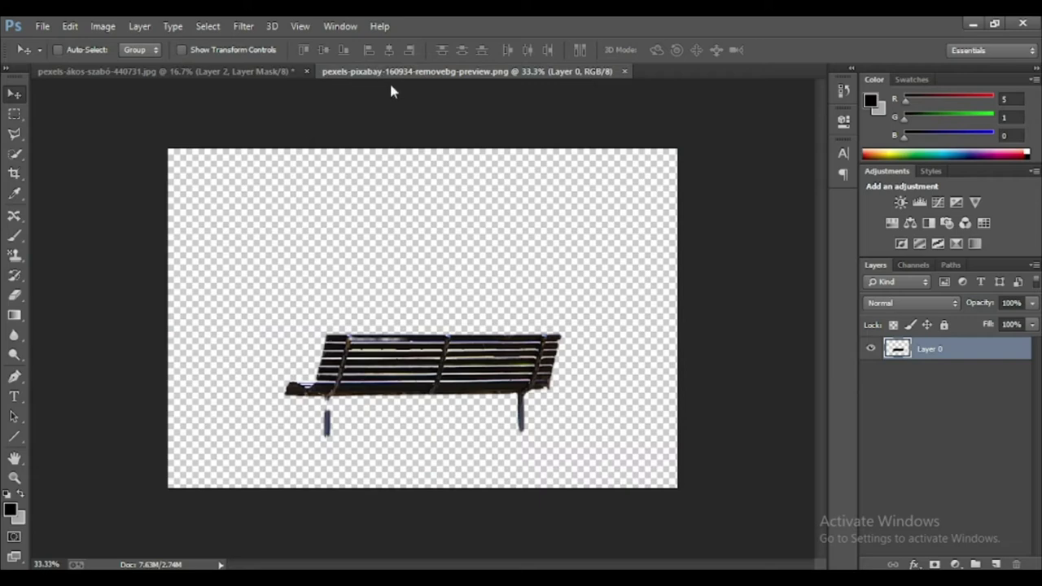
pyautogui.moveTo(328, 71); pyautogui.dragTo(570, 181)
pyautogui.moveTo(721, 413); pyautogui.dragTo(382, 407)
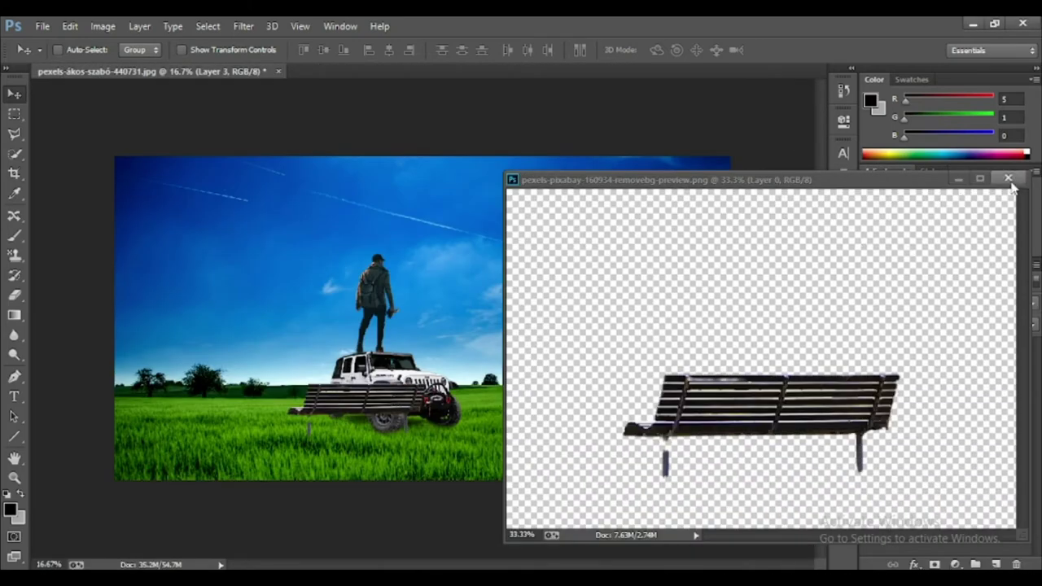
pyautogui.click(1008, 179)
# - Move the bench onto the right-hand grass and add a hide-all mask
pyautogui.hotkey('ctrl', 't')
pyautogui.moveTo(361, 403)
pyautogui.mouseDown()
pyautogui.moveTo(654, 419)
pyautogui.moveTo(643, 416)
pyautogui.mouseUp()
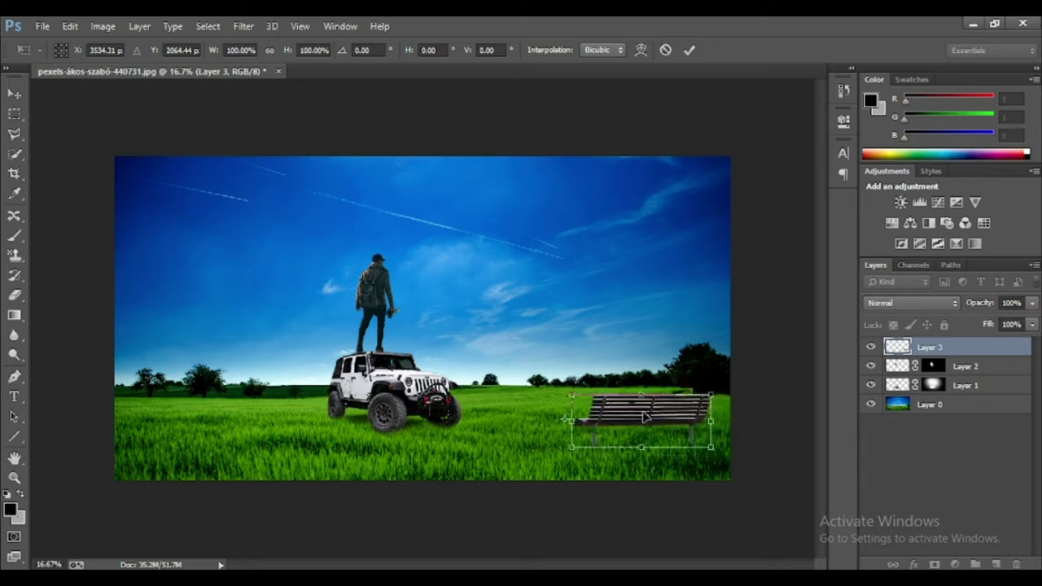
pyautogui.press('Return')
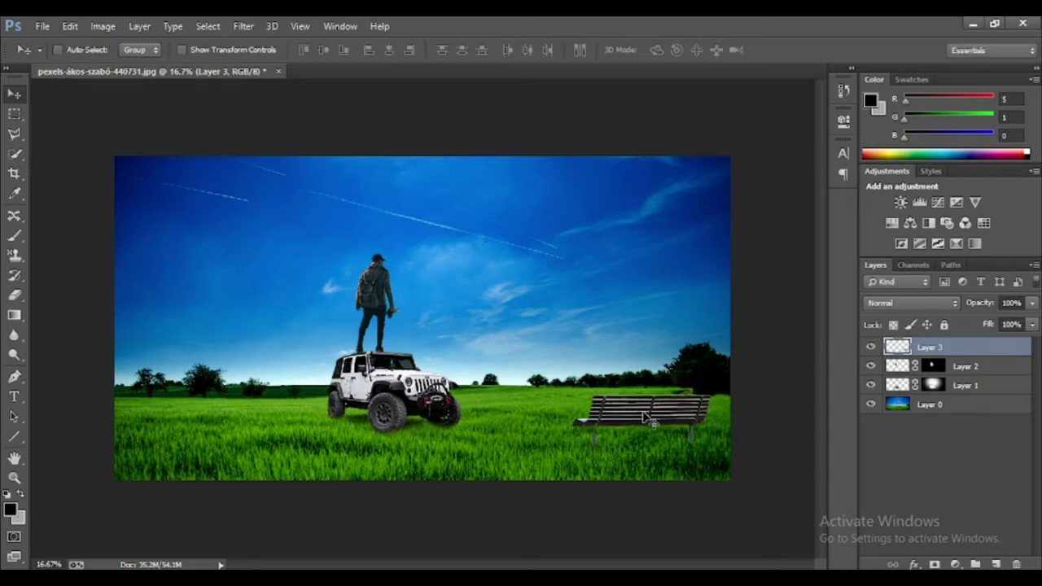
pyautogui.keyDown('alt'); pyautogui.click(935, 564); pyautogui.keyUp('alt')
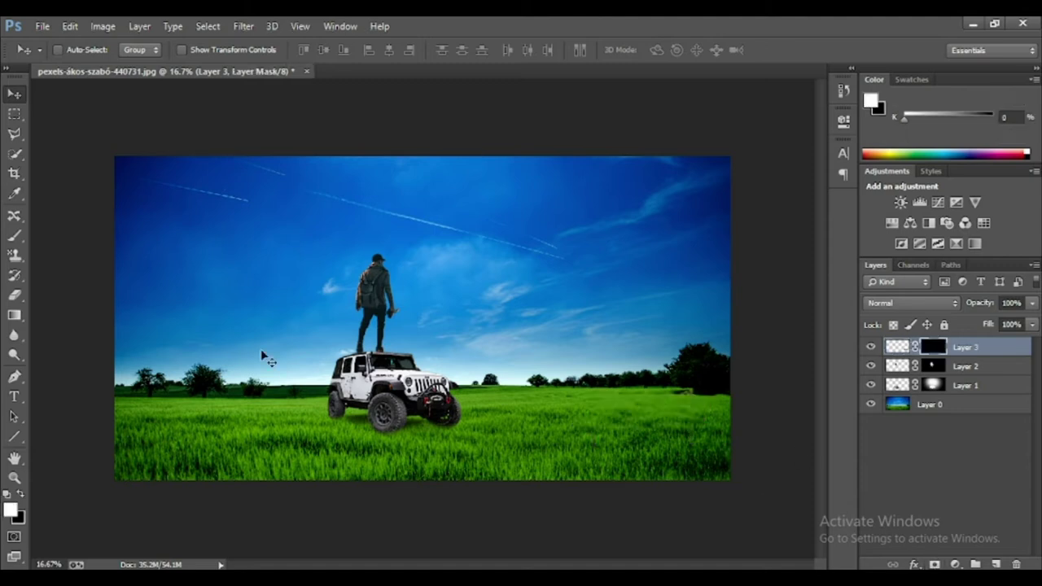
# - Paint the bench back into view on its mask, including its left end and leg
pyautogui.click(14, 234)
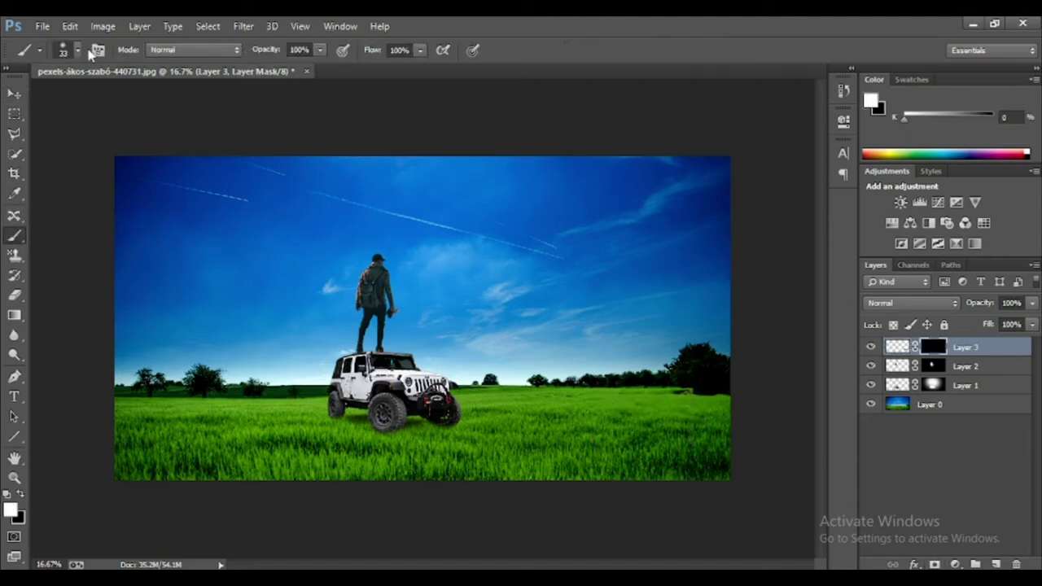
pyautogui.click(77, 49)
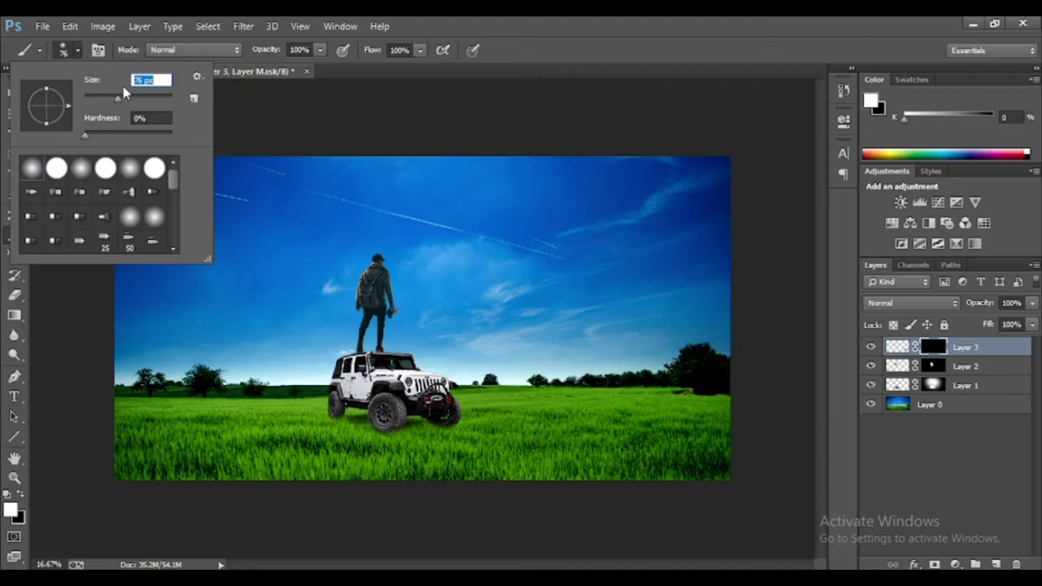
pyautogui.moveTo(619, 401)
pyautogui.mouseDown()
pyautogui.moveTo(714, 389)
pyautogui.moveTo(691, 409)
pyautogui.moveTo(588, 411)
pyautogui.mouseUp()
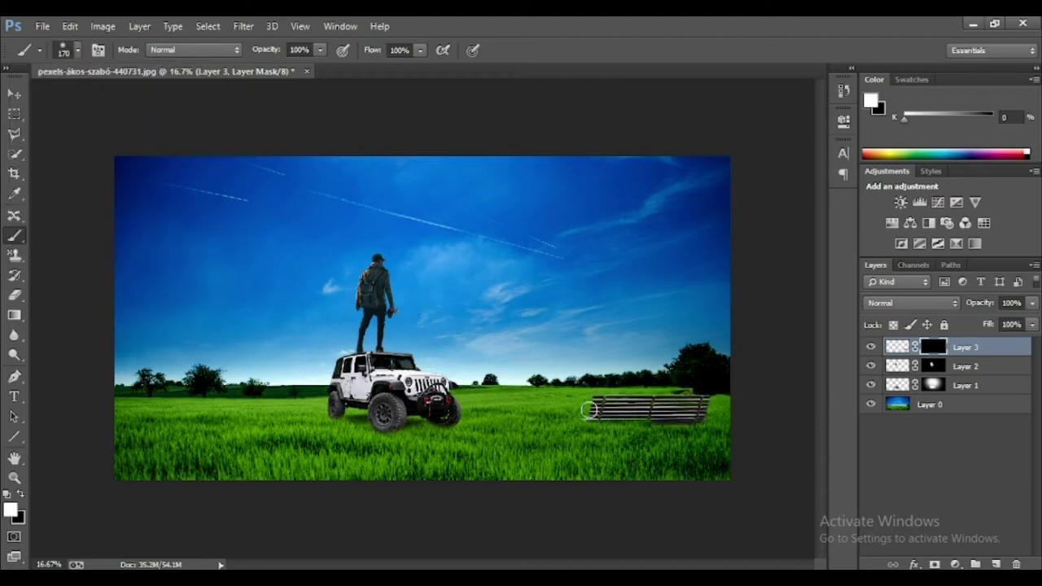
pyautogui.hotkey('ctrl', '+')
pyautogui.hotkey('ctrl', '+')
pyautogui.hotkey('ctrl', '+')
pyautogui.hscroll(5, 325, 193)
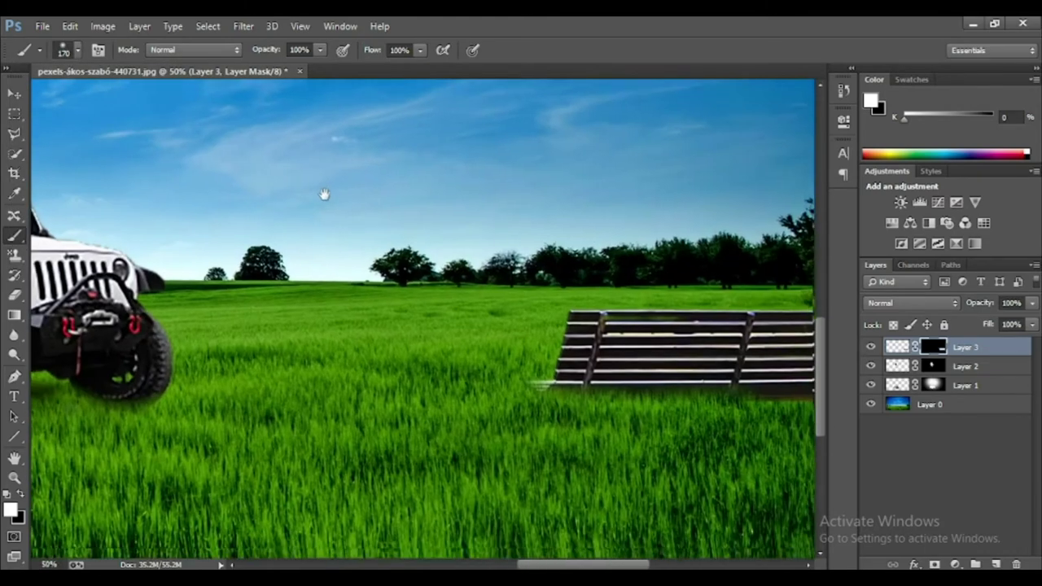
pyautogui.scroll(-3, 523, 298)
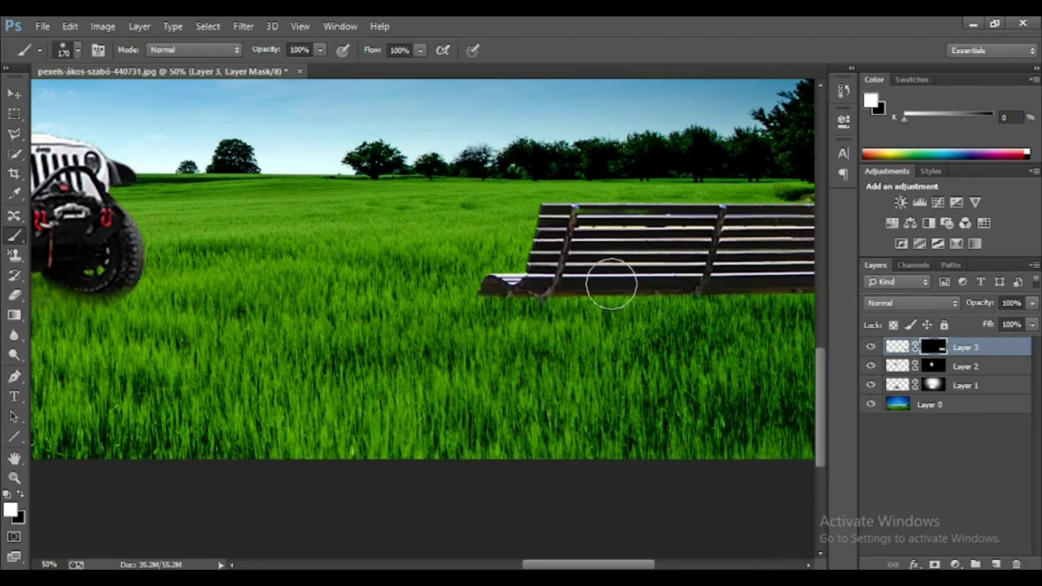
pyautogui.hscroll(3, 610, 284)
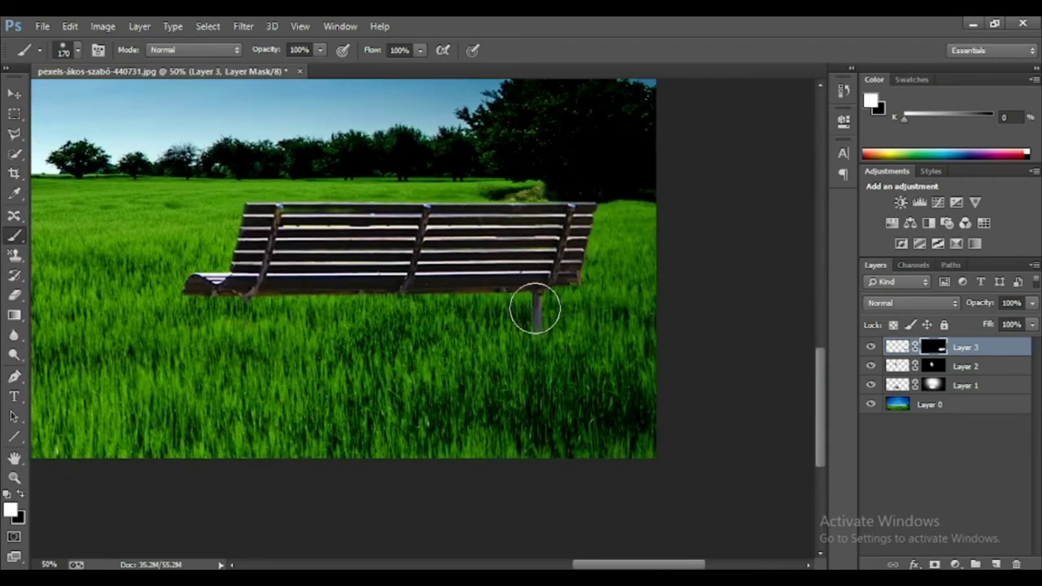
pyautogui.moveTo(264, 305); pyautogui.dragTo(220, 295)
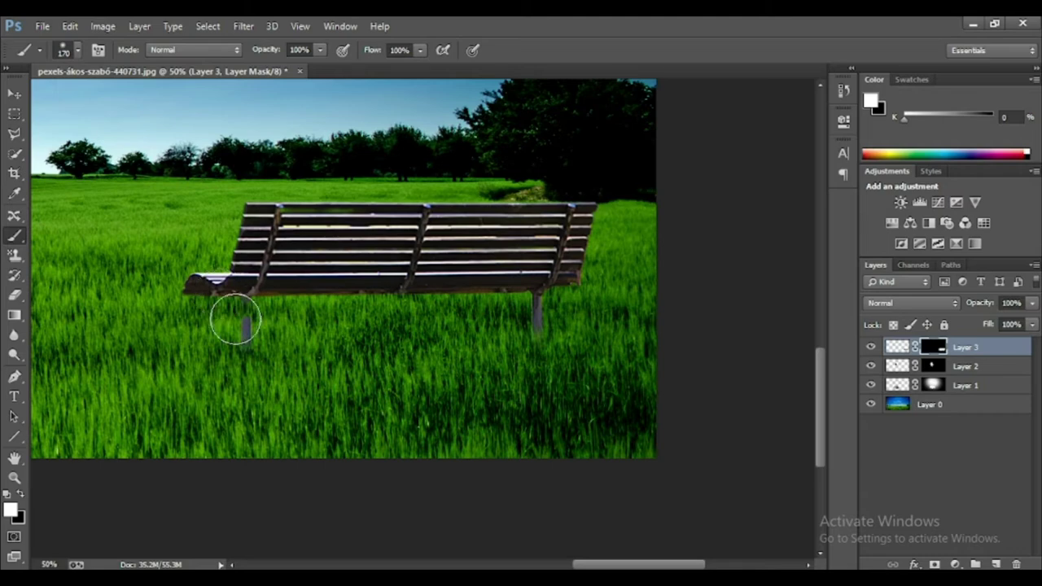
# - Switch to black and check the bench legs blending into the grass
pyautogui.hotkey('ctrl', '-')
pyautogui.hotkey('ctrl', '-')
pyautogui.hotkey('ctrl', '-')
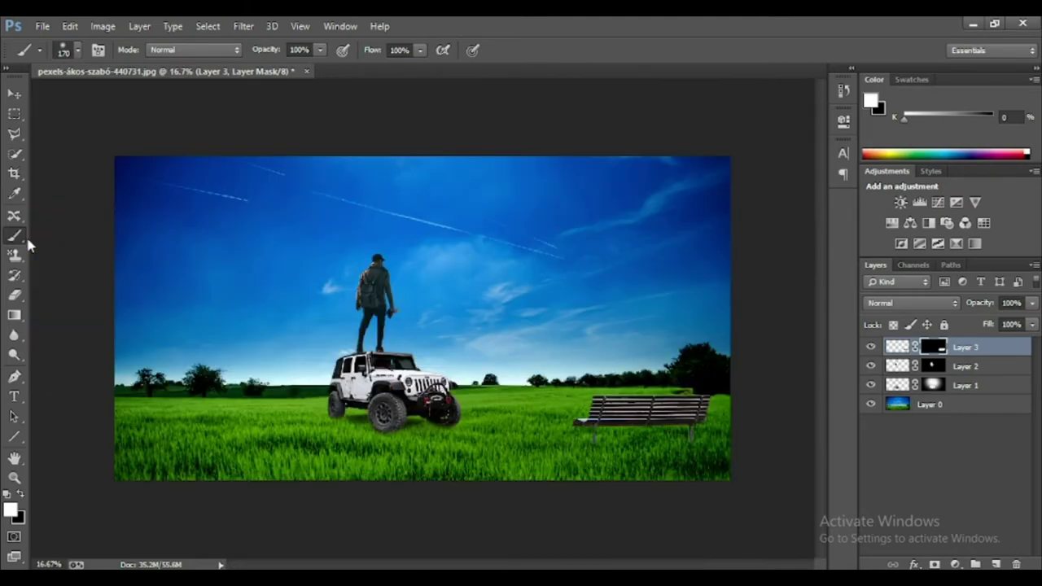
pyautogui.click(22, 494)
pyautogui.hotkey('ctrl', '+')
pyautogui.hotkey('ctrl', '+')
pyautogui.hotkey('ctrl', '+')
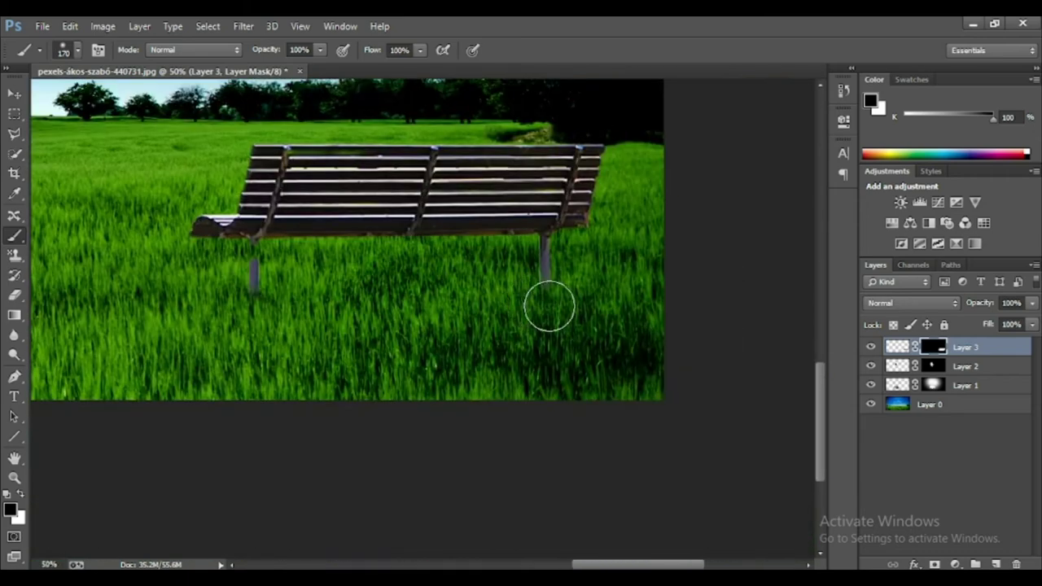
pyautogui.hotkey('ctrl', '-')
pyautogui.hotkey('ctrl', '-')
pyautogui.hotkey('ctrl', '-')
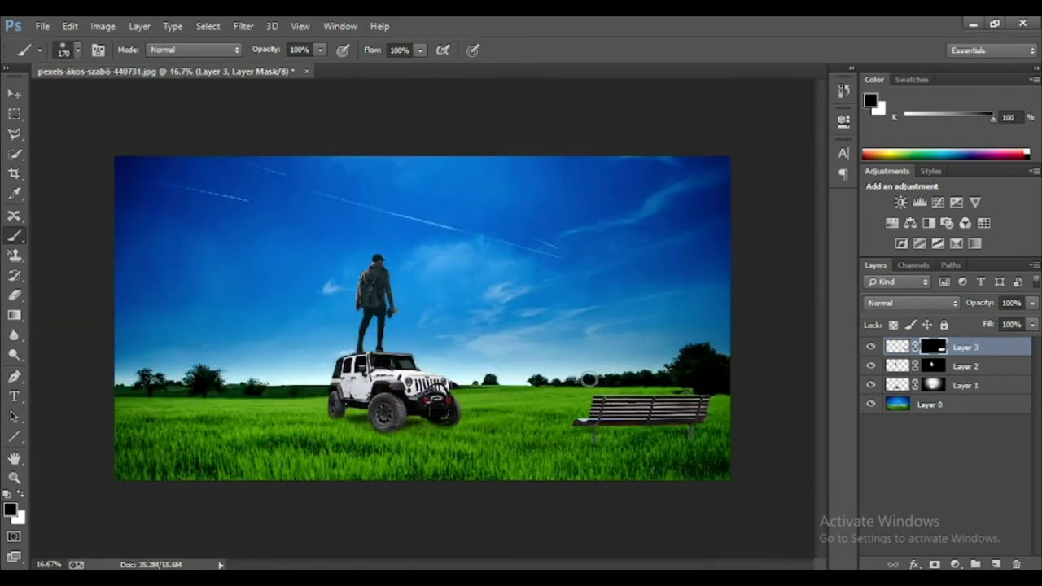
pyautogui.click(15, 95)
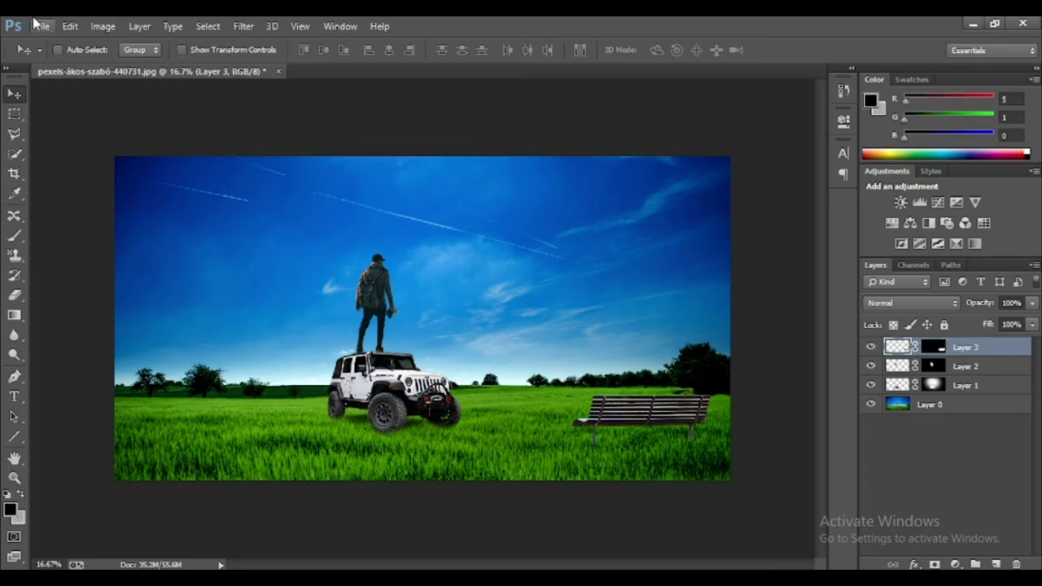
# - Open the rabbit PNG and copy it into the main composite as Layer 4
pyautogui.click(44, 26)
pyautogui.click(49, 58)
pyautogui.doubleClick(379, 116)
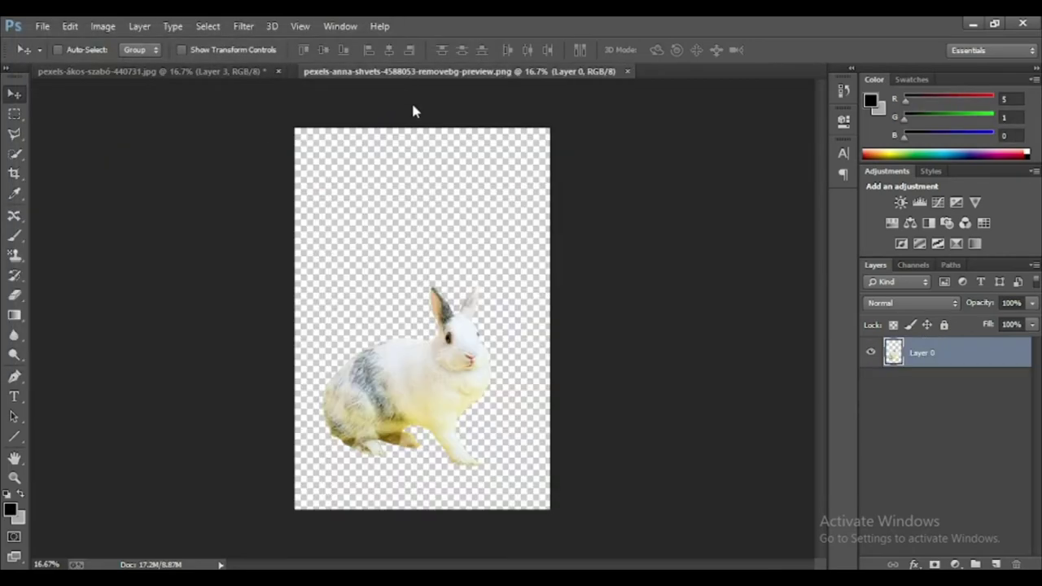
pyautogui.moveTo(472, 71); pyautogui.dragTo(472, 135)
pyautogui.moveTo(477, 377); pyautogui.dragTo(220, 383)
pyautogui.click(590, 132)
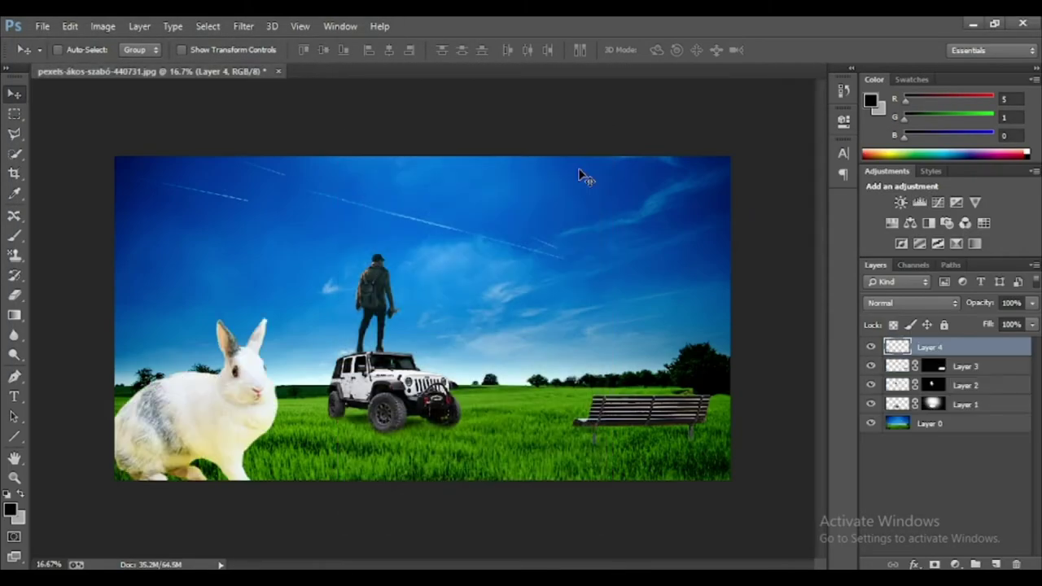
# - Scale the rabbit down to about 30% at the lower left of the field
pyautogui.hotkey('ctrl', 't')
pyautogui.moveTo(276, 317)
pyautogui.mouseDown()
pyautogui.moveTo(288, 289)
pyautogui.moveTo(163, 412)
pyautogui.moveTo(152, 407)
pyautogui.moveTo(166, 392)
pyautogui.moveTo(166, 416)
pyautogui.mouseUp()
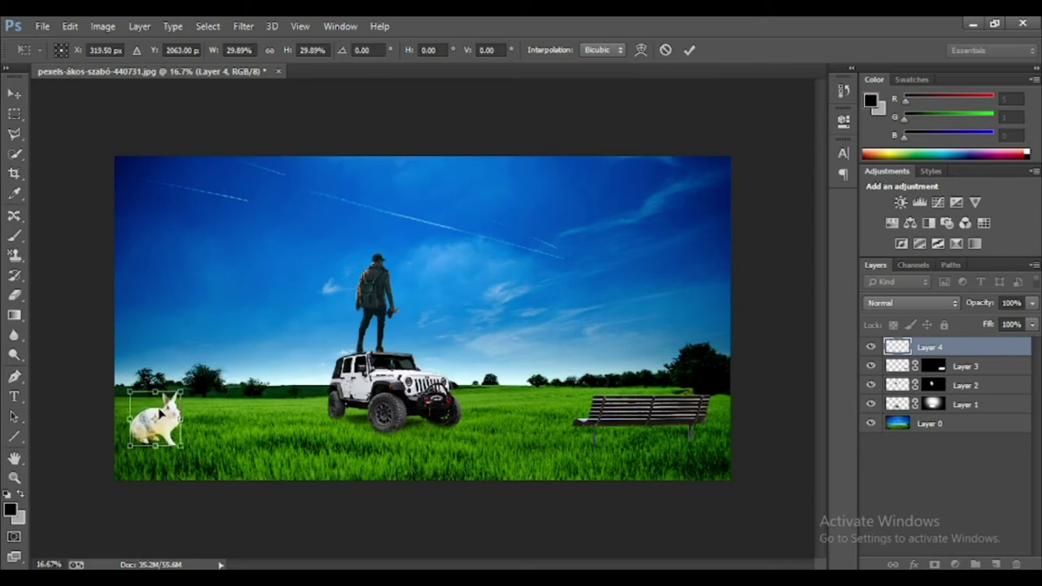
pyautogui.press('Return')
# - In Levels, darken the rabbit's RGB midtones and raise its black input
pyautogui.hotkey('ctrl', 'l')
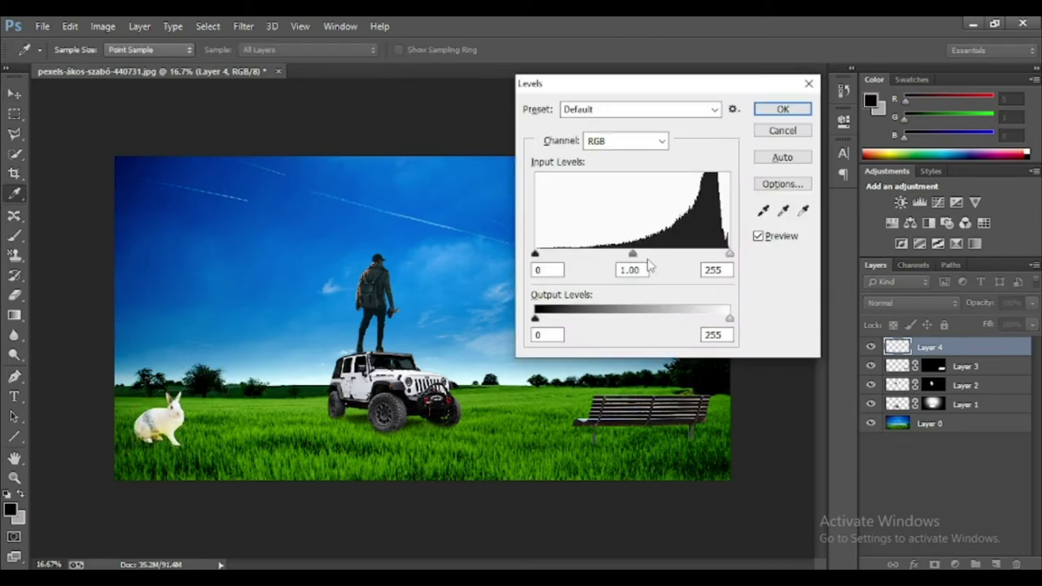
pyautogui.moveTo(637, 254); pyautogui.dragTo(677, 254)
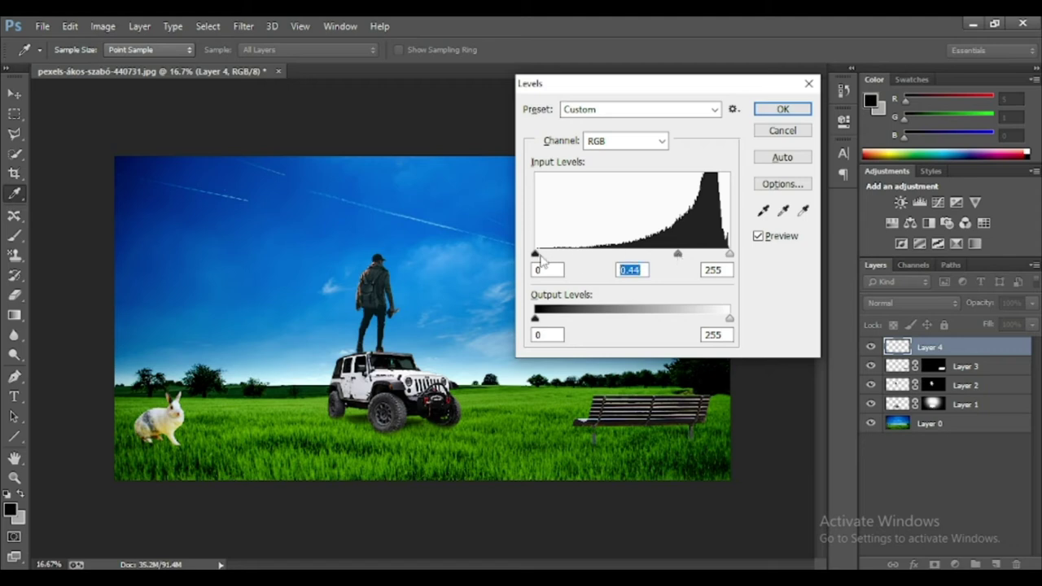
pyautogui.moveTo(535, 254); pyautogui.dragTo(590, 254)
# - Adjust the rabbit's Blue, Red and Green channel levels to a yellow-green tint and apply
pyautogui.click(627, 140)
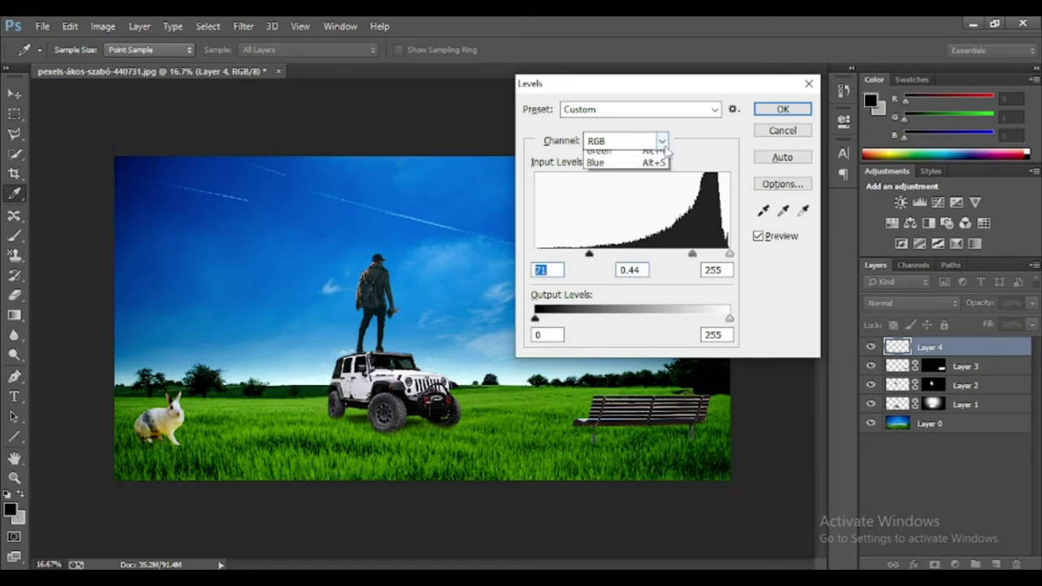
pyautogui.click(616, 195)
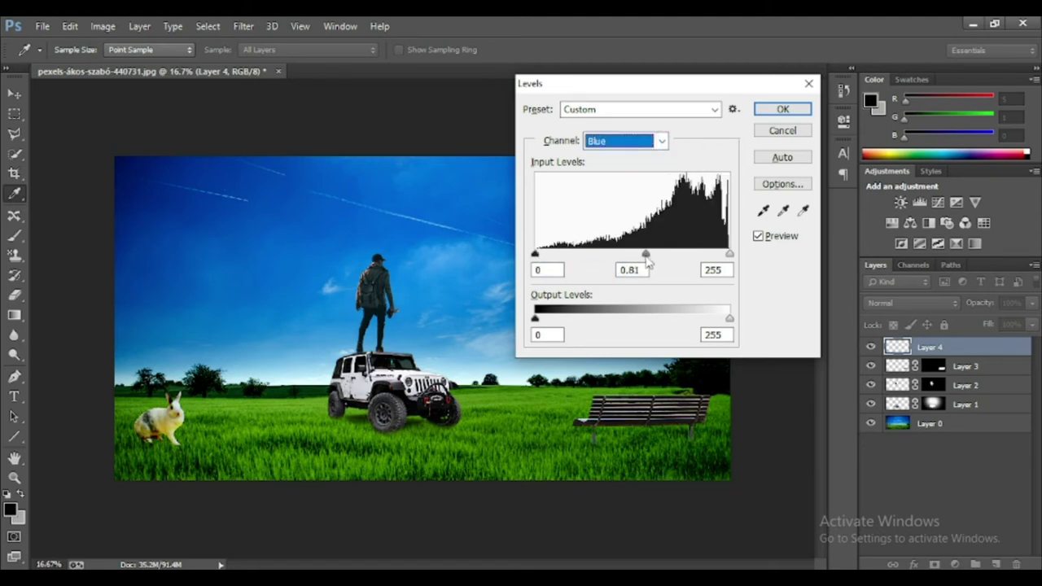
pyautogui.click(658, 140)
pyautogui.click(651, 168)
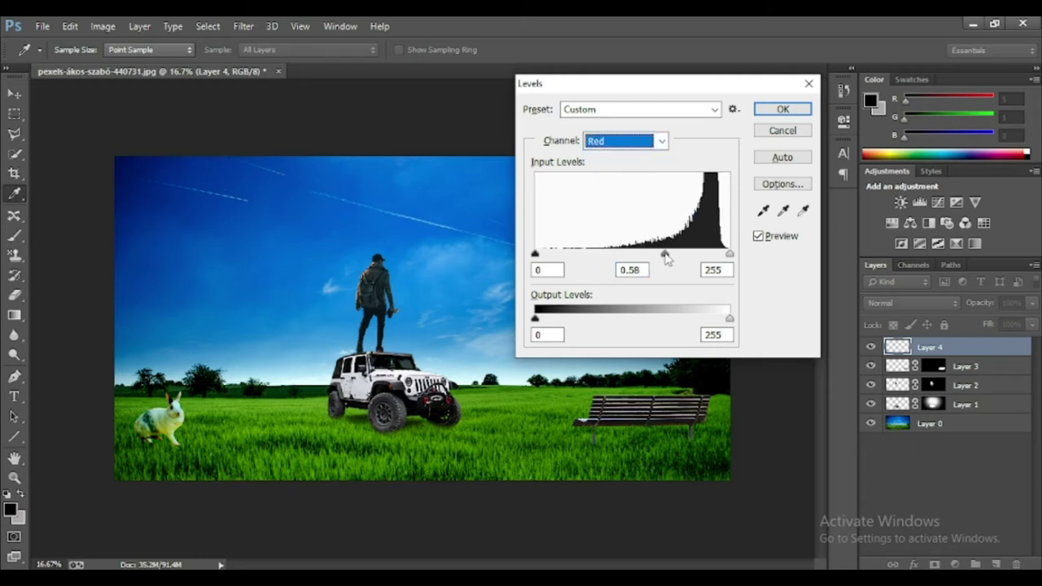
pyautogui.click(661, 141)
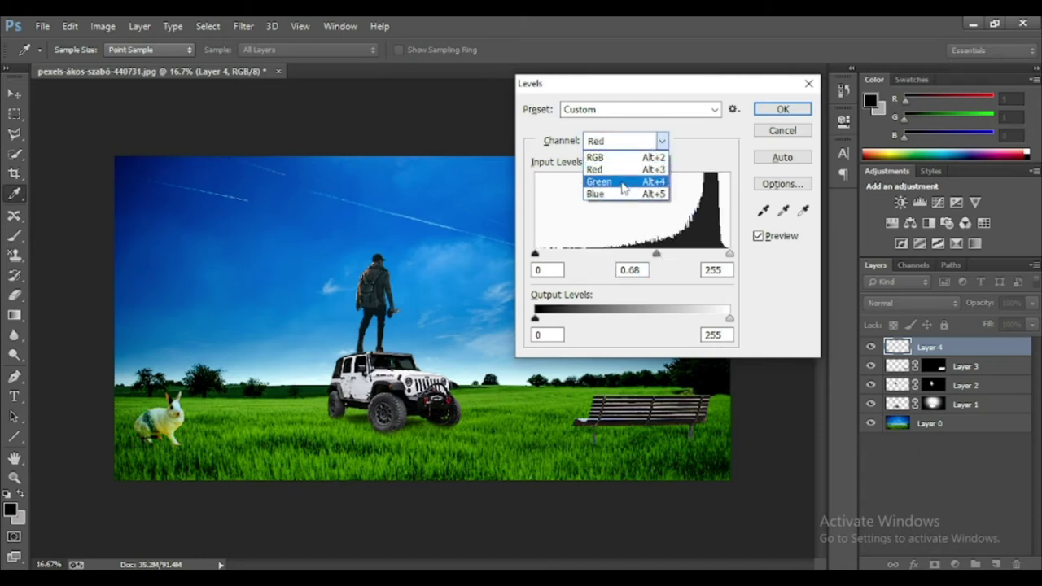
pyautogui.click(620, 182)
pyautogui.click(627, 140)
pyautogui.click(602, 196)
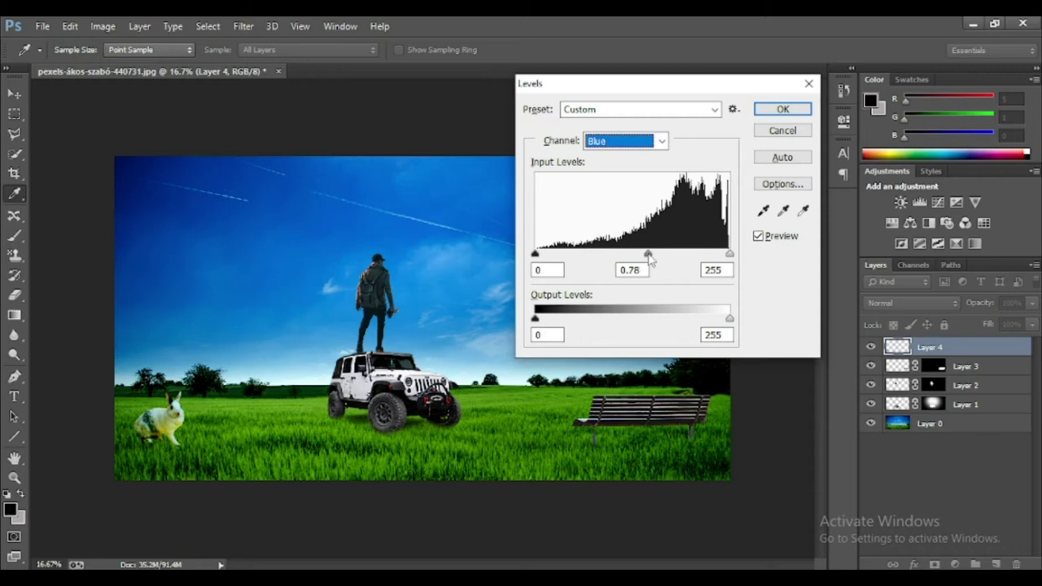
pyautogui.click(783, 109)
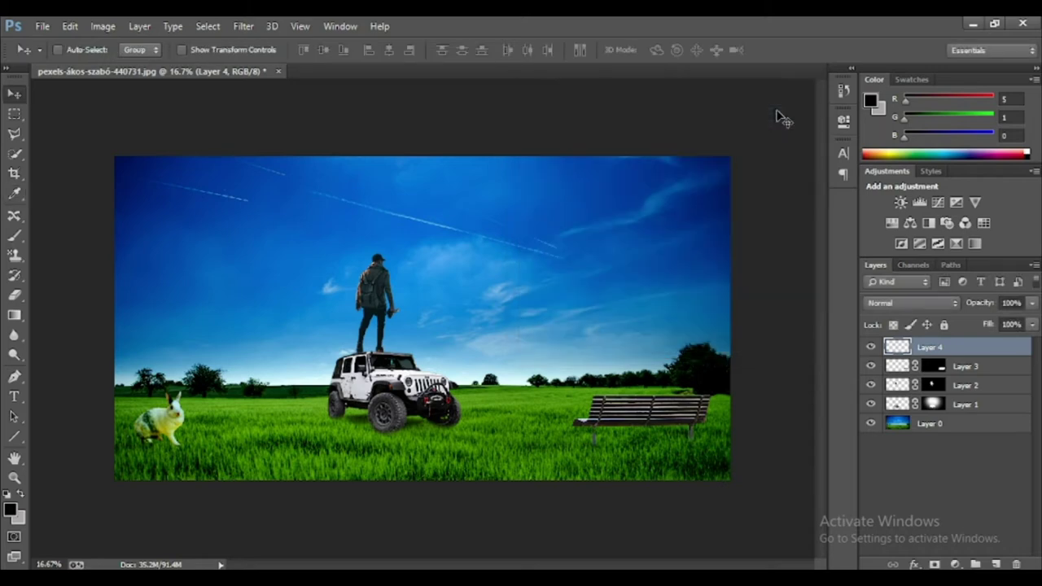
pyautogui.hotkey('ctrl', '+')
pyautogui.hotkey('ctrl', '+')
pyautogui.hotkey('ctrl', '+')
pyautogui.scroll(-5, 594, 253)
pyautogui.scroll(-5, 600, 298)
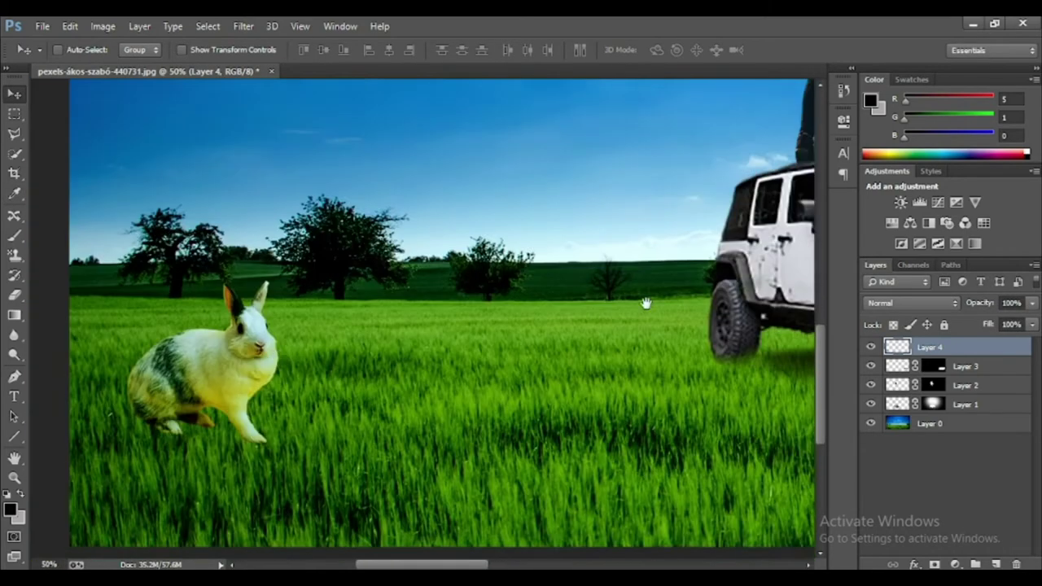
# - Add a hide-all mask to Layer 4 and paint the rabbit back in with white
pyautogui.hscroll(-10, 600, 298)
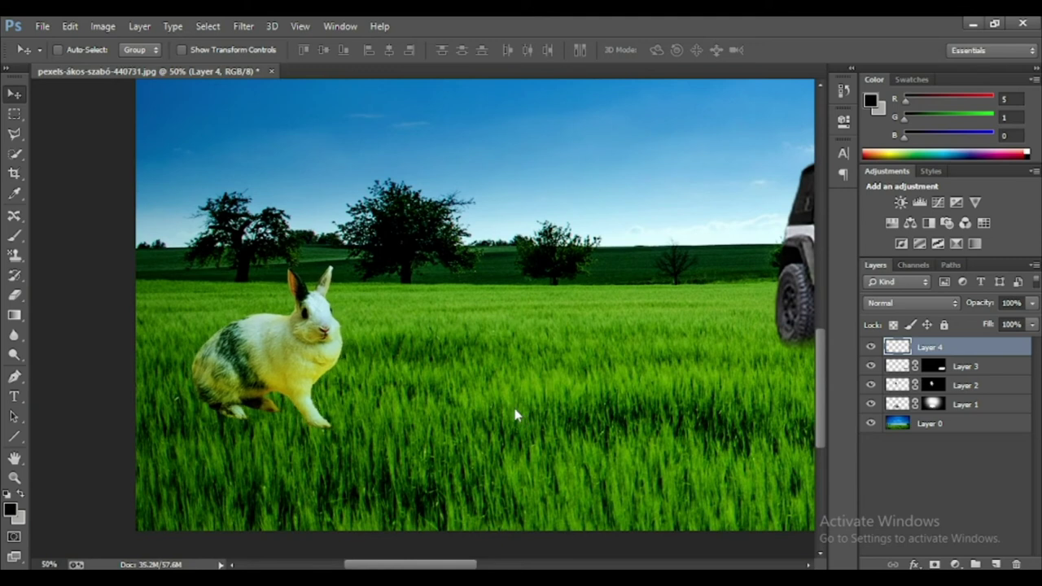
pyautogui.keyDown('alt'); pyautogui.click(934, 563); pyautogui.keyUp('alt')
pyautogui.click(14, 236)
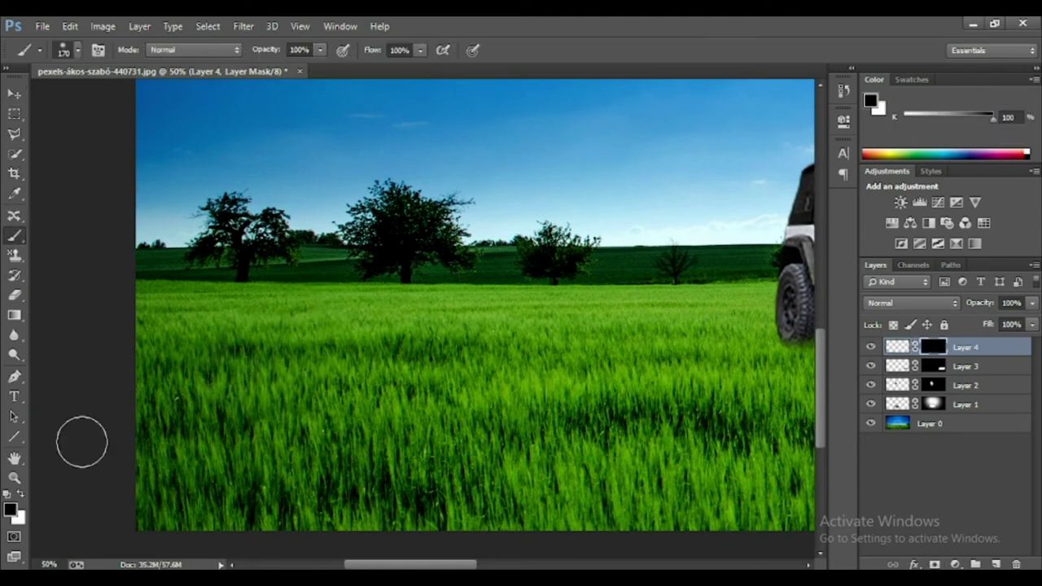
pyautogui.click(21, 494)
pyautogui.moveTo(209, 325)
pyautogui.mouseDown()
pyautogui.moveTo(277, 289)
pyautogui.moveTo(309, 358)
pyautogui.moveTo(220, 358)
pyautogui.moveTo(285, 334)
pyautogui.moveTo(282, 381)
pyautogui.moveTo(265, 381)
pyautogui.mouseUp()
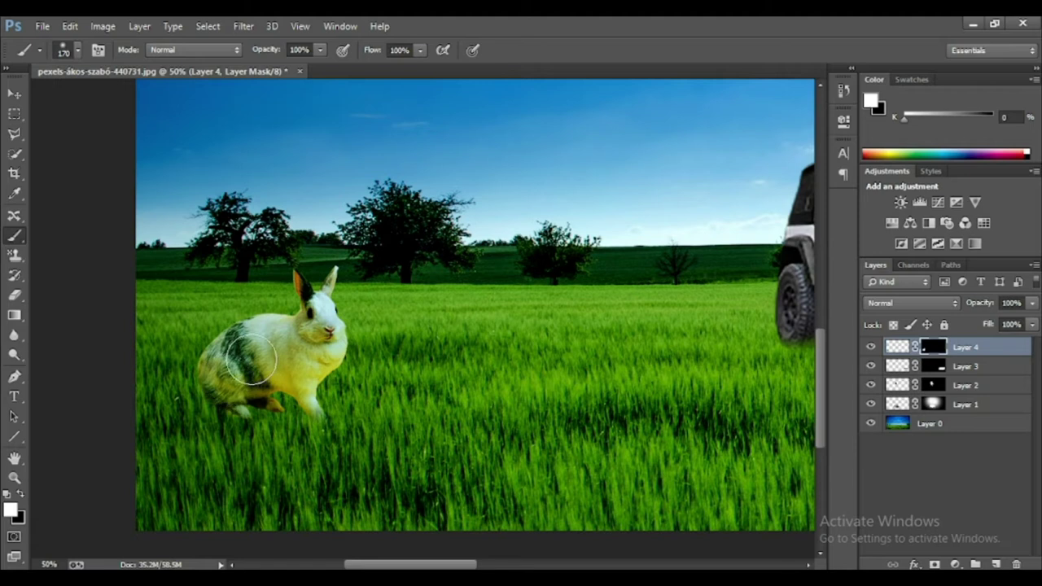
# - Toggle the brush between black and white around the rabbit's feet, then zoom out to the whole composite
pyautogui.hotkey('ctrl', 't')
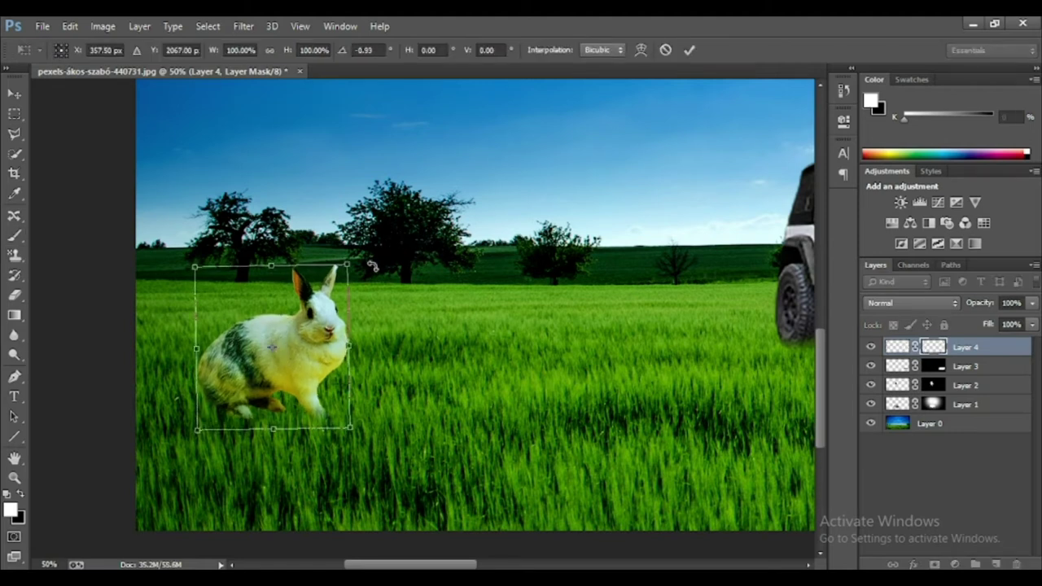
pyautogui.press('Return')
pyautogui.click(22, 495)
pyautogui.click(22, 495)
pyautogui.click(10, 498)
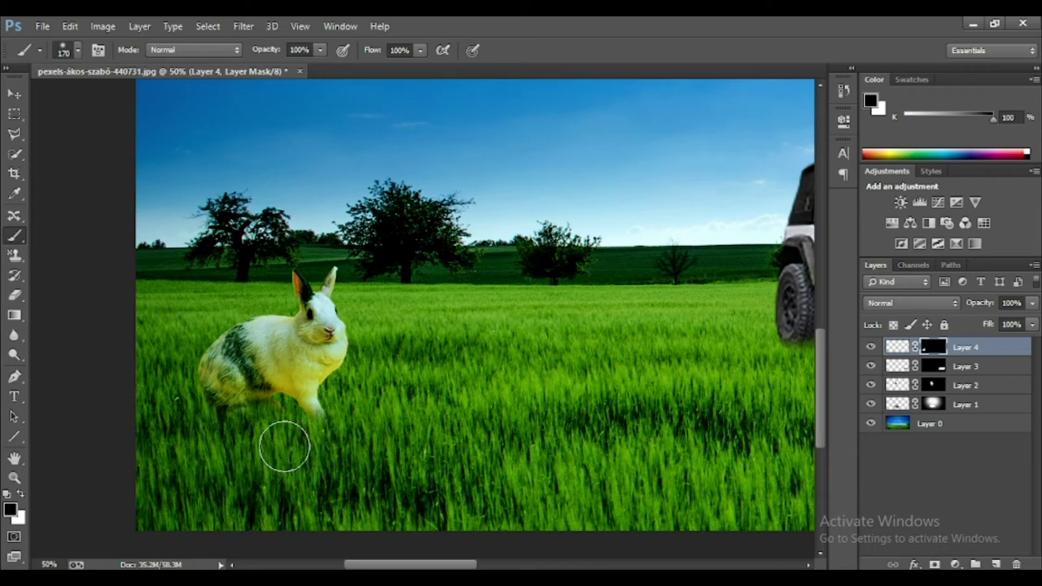
pyautogui.click(23, 494)
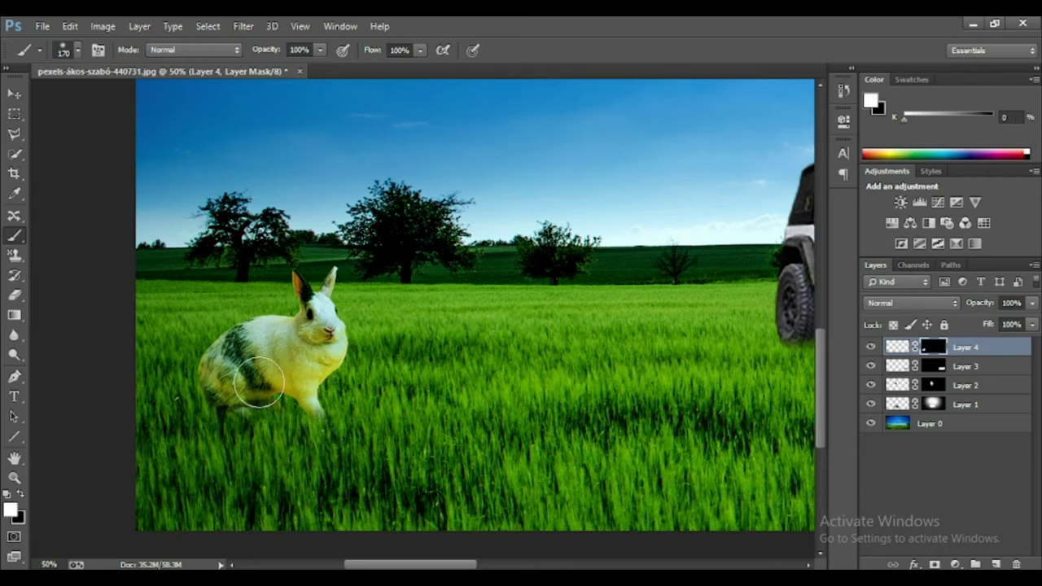
pyautogui.hotkey('ctrl', '-')
pyautogui.hotkey('ctrl', '-')
pyautogui.hotkey('ctrl', '-')
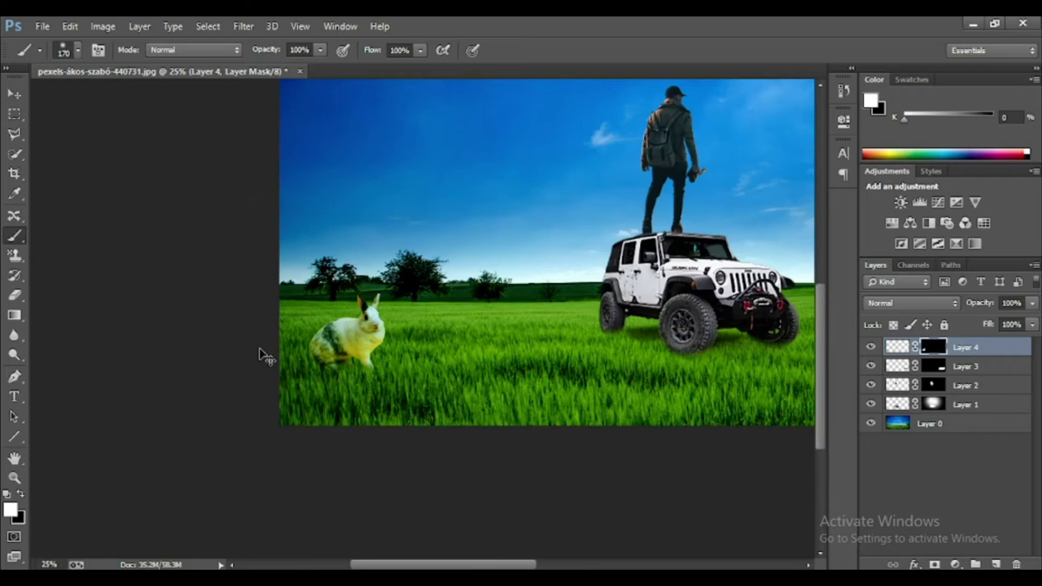
pyautogui.scroll(3, 257, 414)
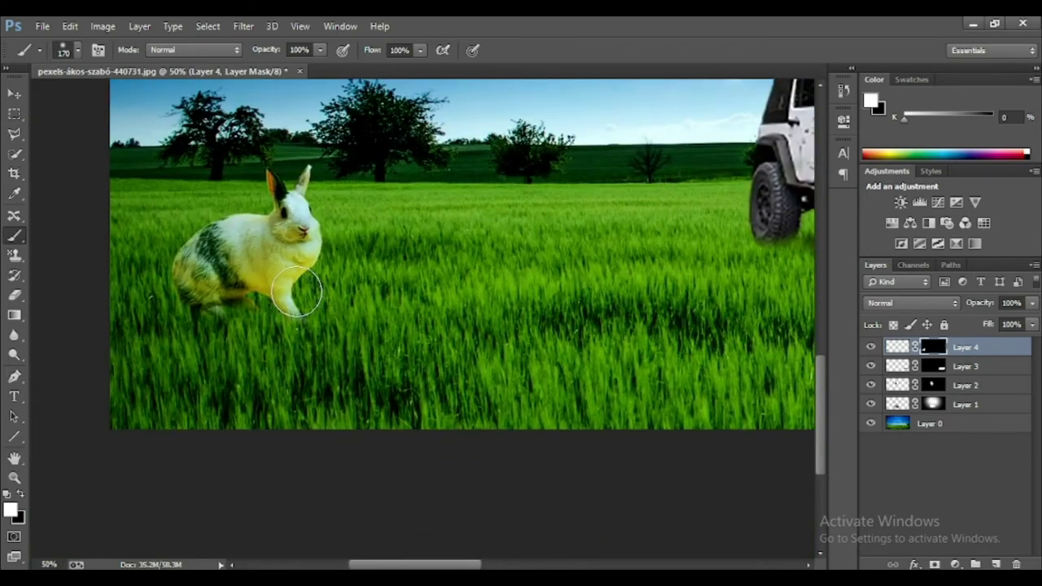
pyautogui.scroll(-2, 458, 319)
pyautogui.scroll(-1, 454, 311)
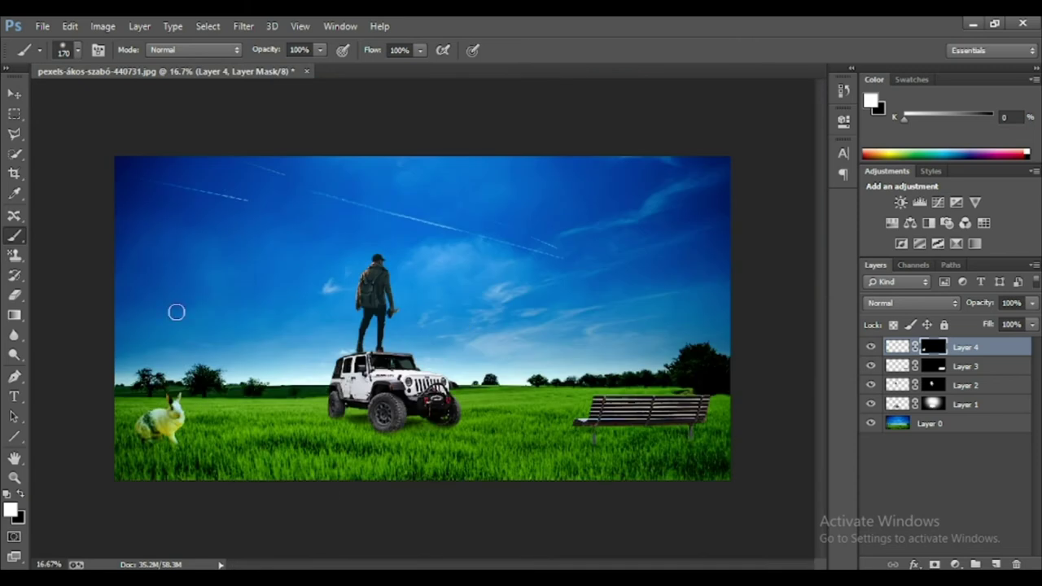
pyautogui.rightClick(12, 439)
# - Draw a thin black-filled ellipse under the rabbit's feet
pyautogui.click(78, 461)
pyautogui.moveTo(129, 441); pyautogui.dragTo(195, 445)
pyautogui.scroll(3, 181, 448)
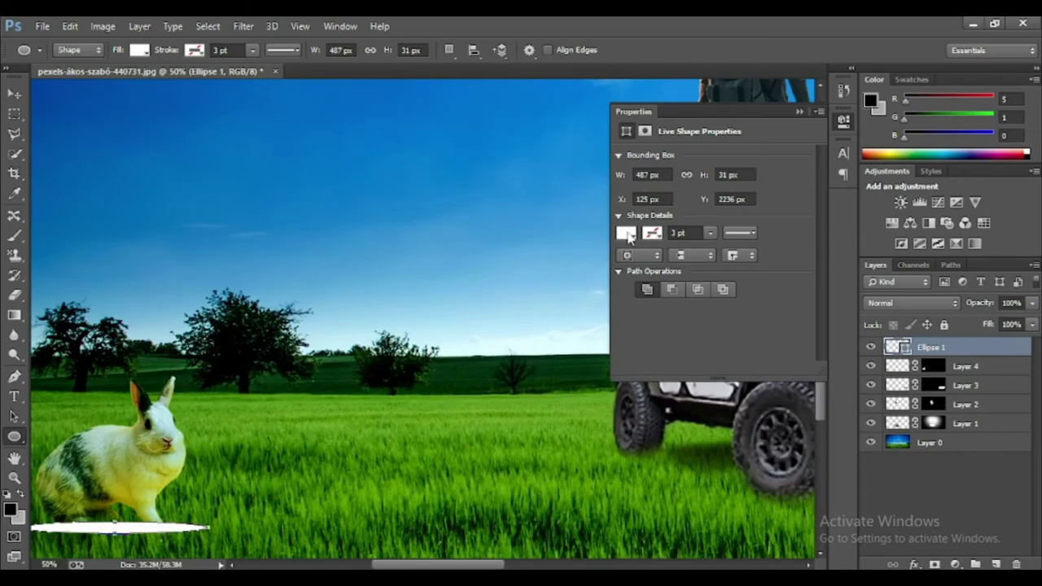
pyautogui.click(629, 236)
pyautogui.click(635, 306)
pyautogui.click(800, 111)
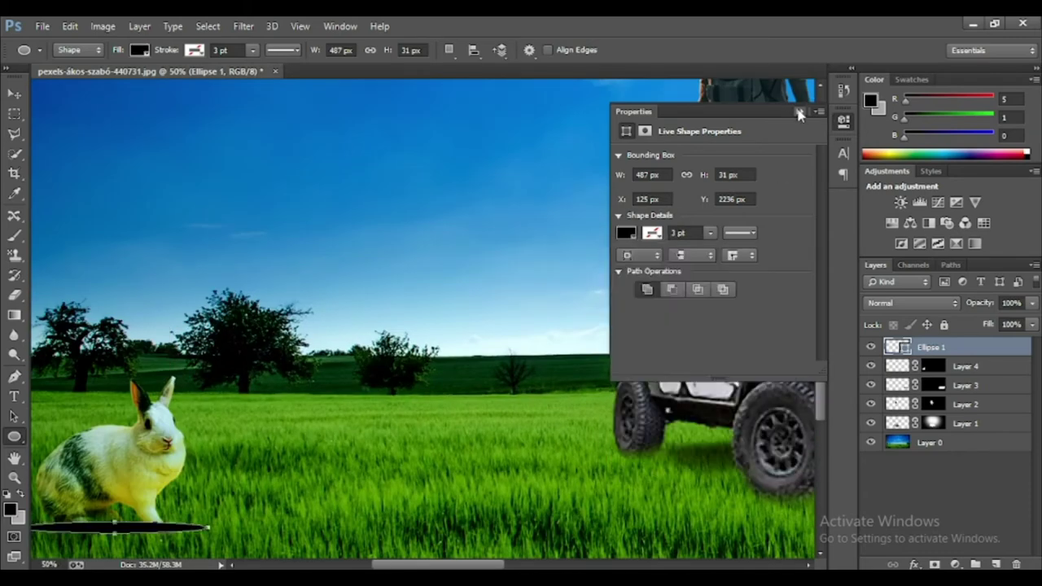
pyautogui.click(799, 111)
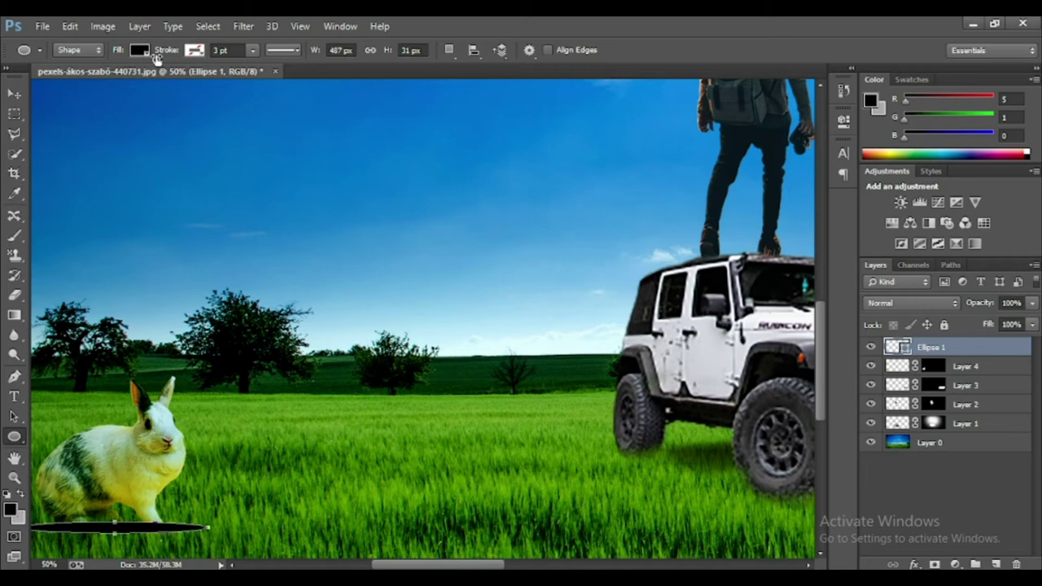
# - Change the ellipse fill to a very dark green, #001c00, sampled from the grass
pyautogui.click(140, 51)
pyautogui.click(211, 81)
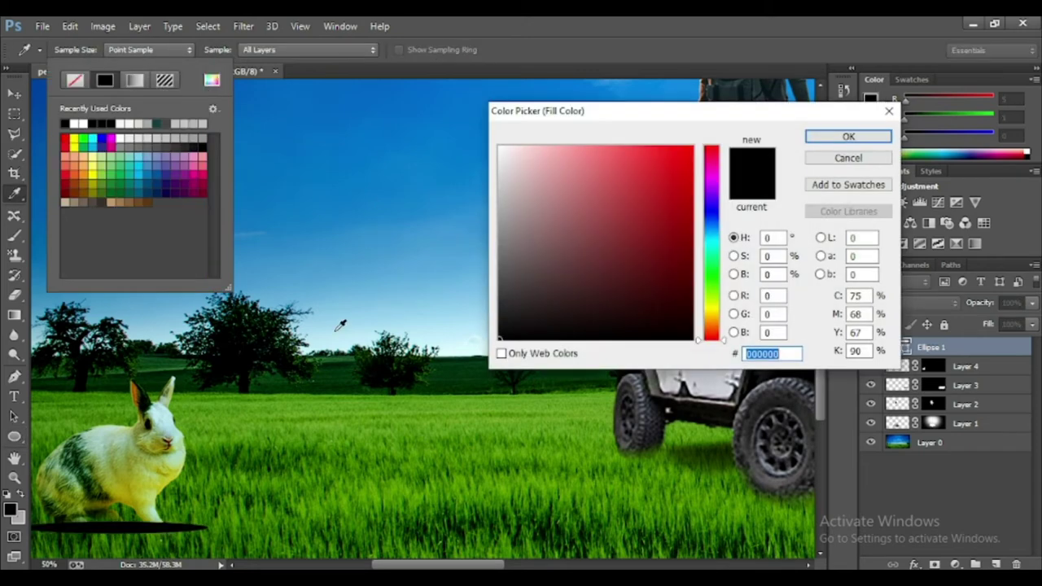
pyautogui.hotkey('ctrl', '-')
pyautogui.hotkey('ctrl', '-')
pyautogui.hotkey('ctrl', '-')
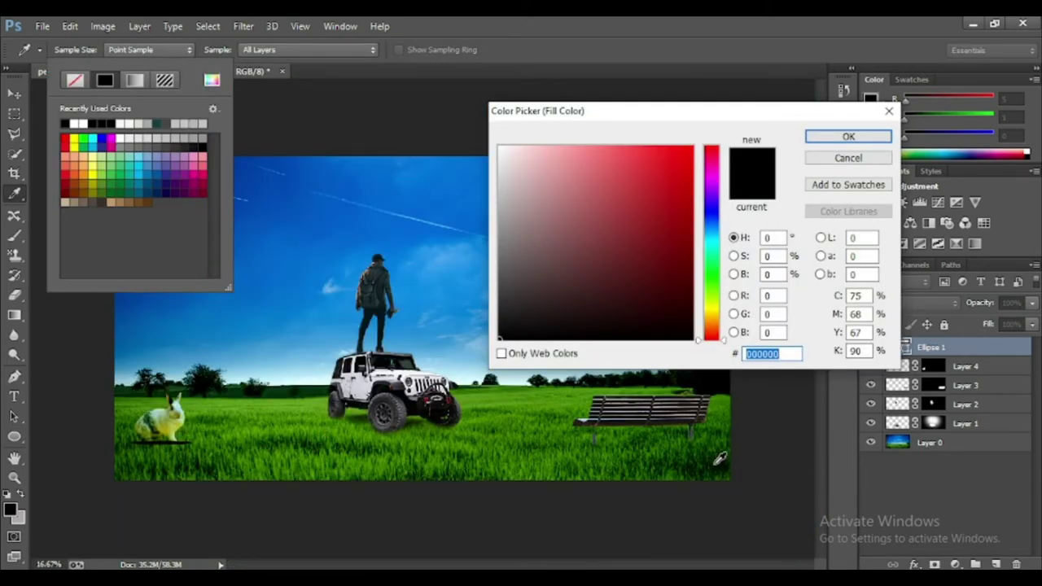
pyautogui.click(697, 463)
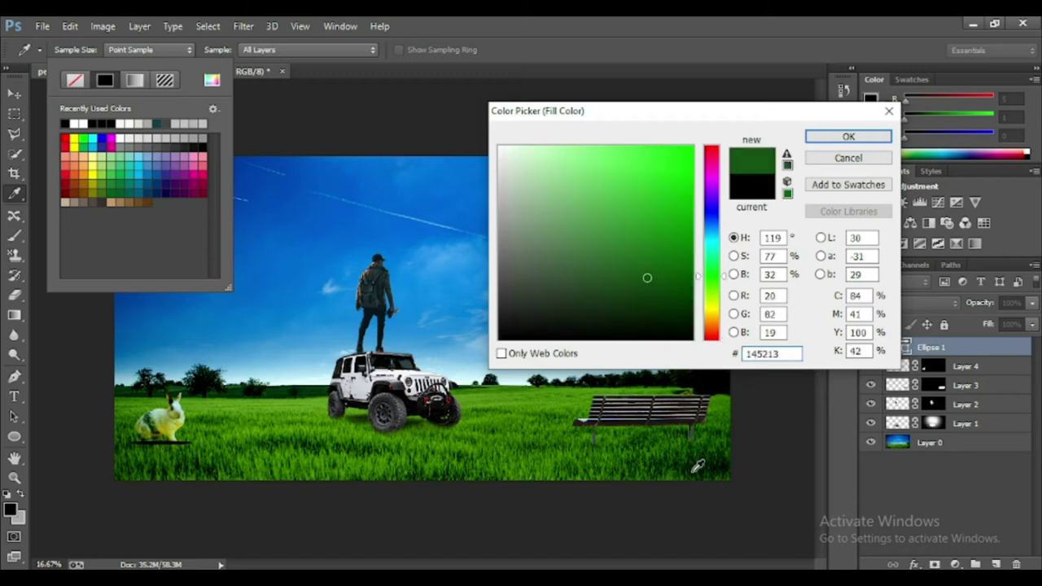
pyautogui.click(698, 462)
pyautogui.click(701, 463)
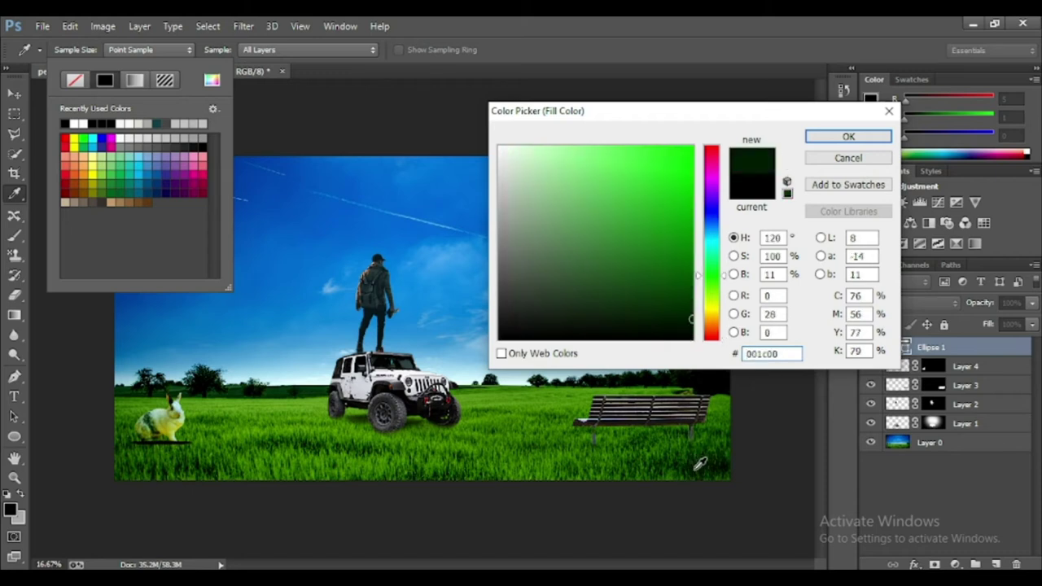
pyautogui.click(849, 135)
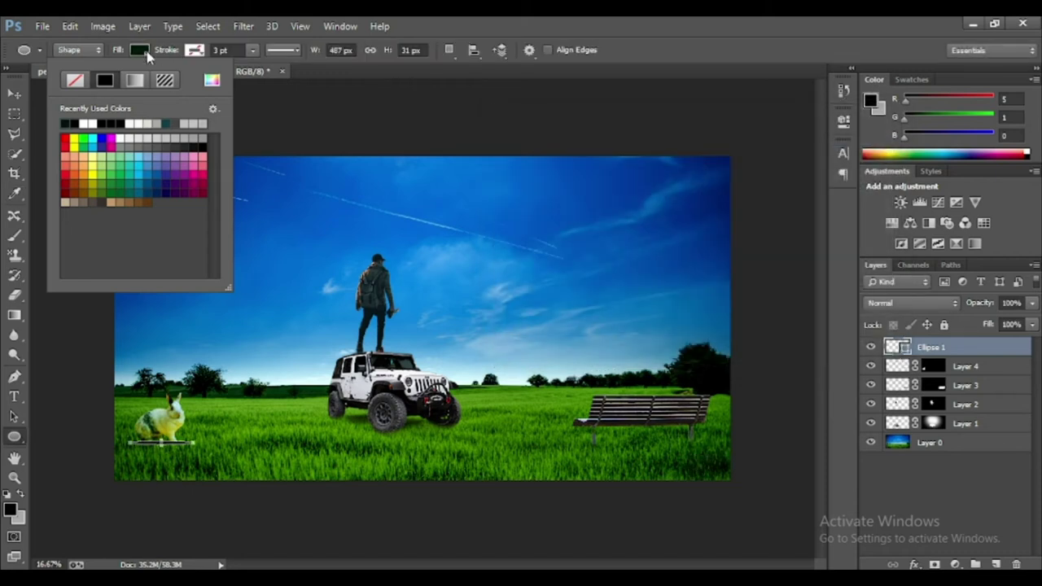
pyautogui.click(14, 94)
# - Move Ellipse 1 below Layer 4 and narrow it from both sides
pyautogui.scroll(1, 239, 396)
pyautogui.scroll(1, 236, 388)
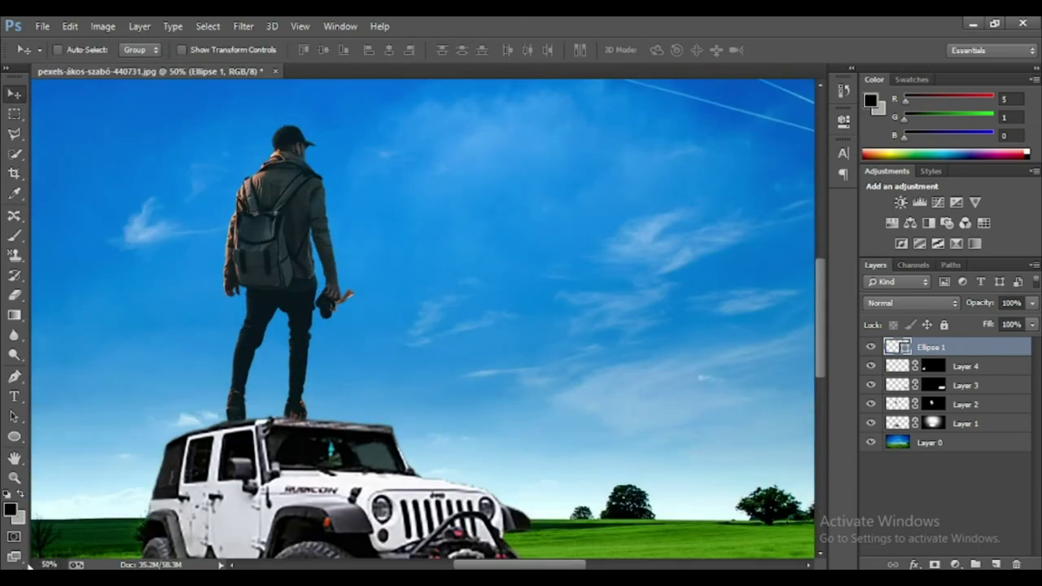
pyautogui.scroll(1, 326, 326)
pyautogui.hscroll(-5, 419, 255)
pyautogui.scroll(-2, 354, 265)
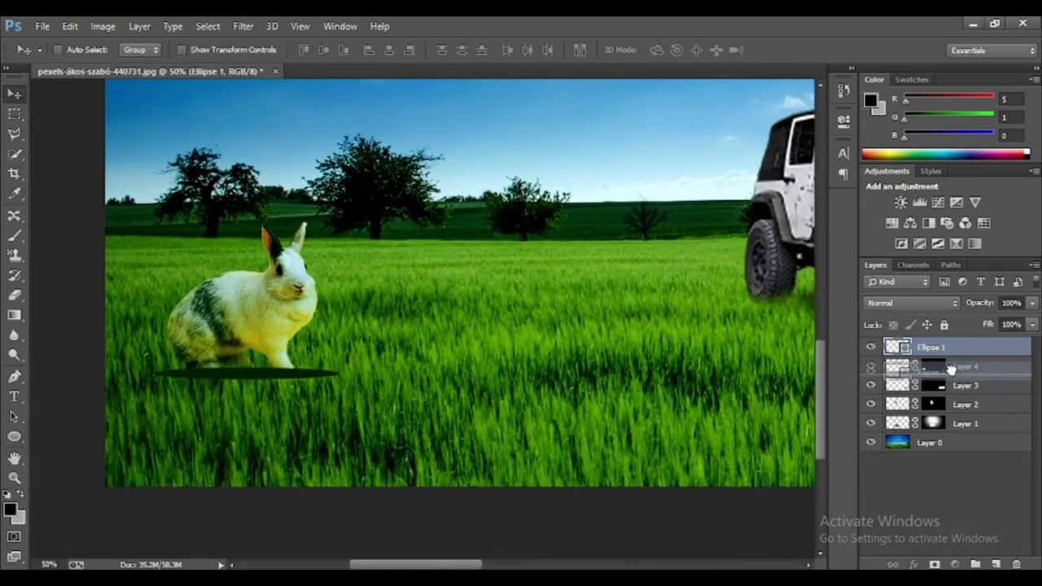
pyautogui.moveTo(975, 350); pyautogui.dragTo(958, 373)
pyautogui.hotkey('ctrl', 't')
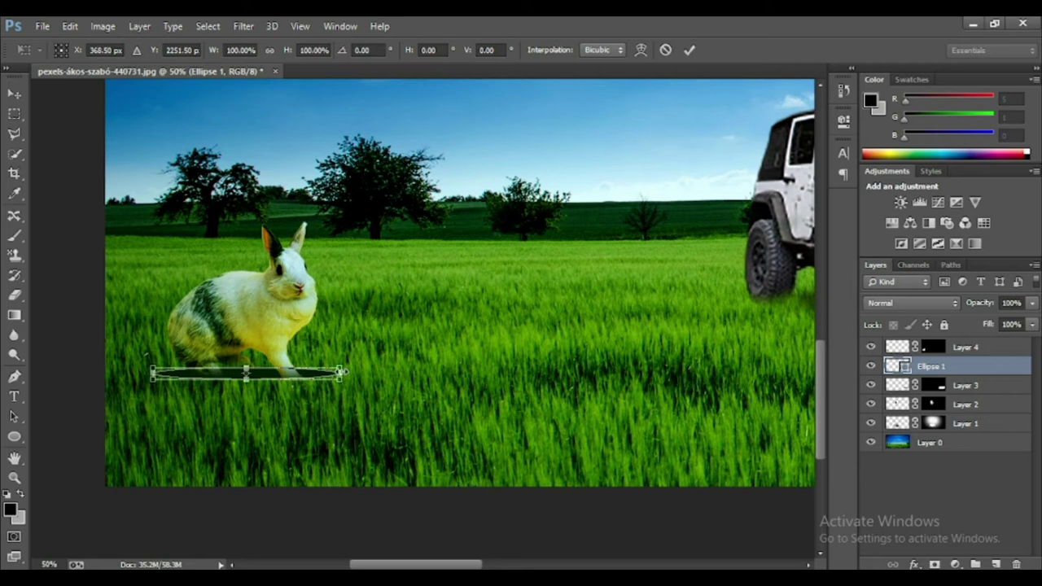
pyautogui.moveTo(337, 373); pyautogui.dragTo(319, 374)
pyautogui.moveTo(152, 374); pyautogui.dragTo(166, 375)
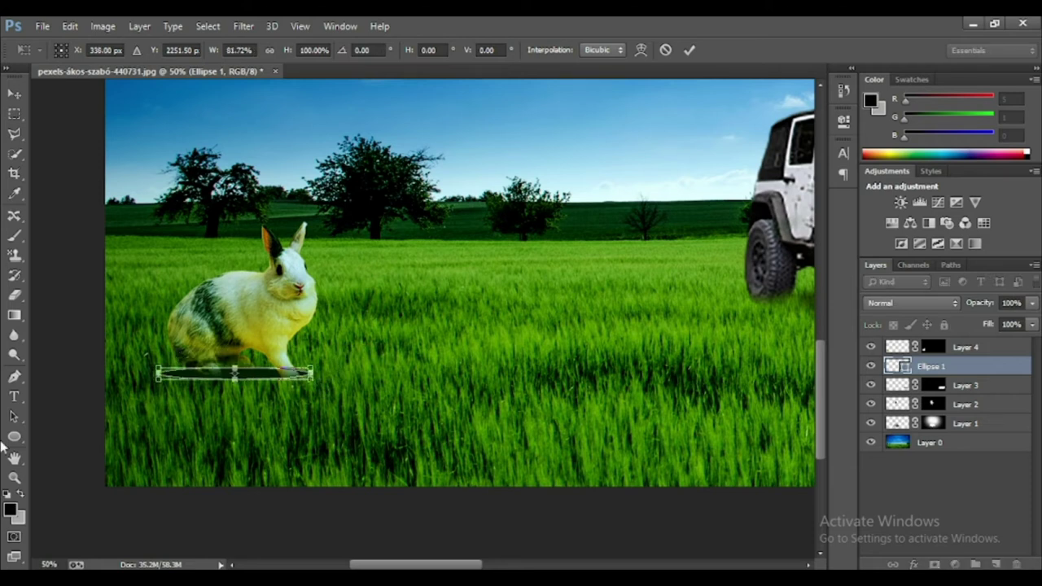
pyautogui.press('Return')
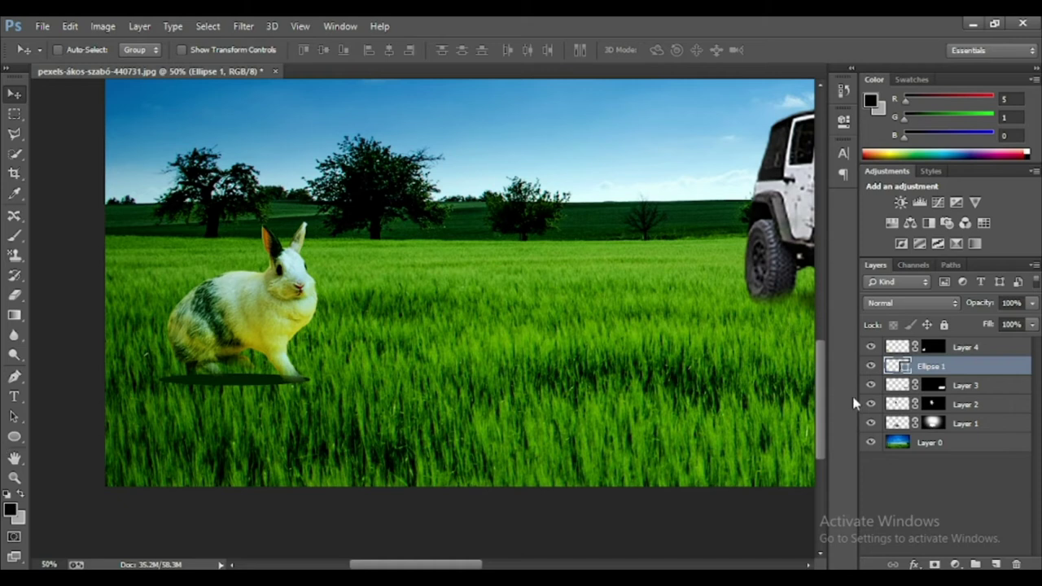
# - Give the shadow a hide-all mask, paint it back under the rabbit, and set opacity to 51%
pyautogui.keyDown('alt'); pyautogui.click(934, 564); pyautogui.keyUp('alt')
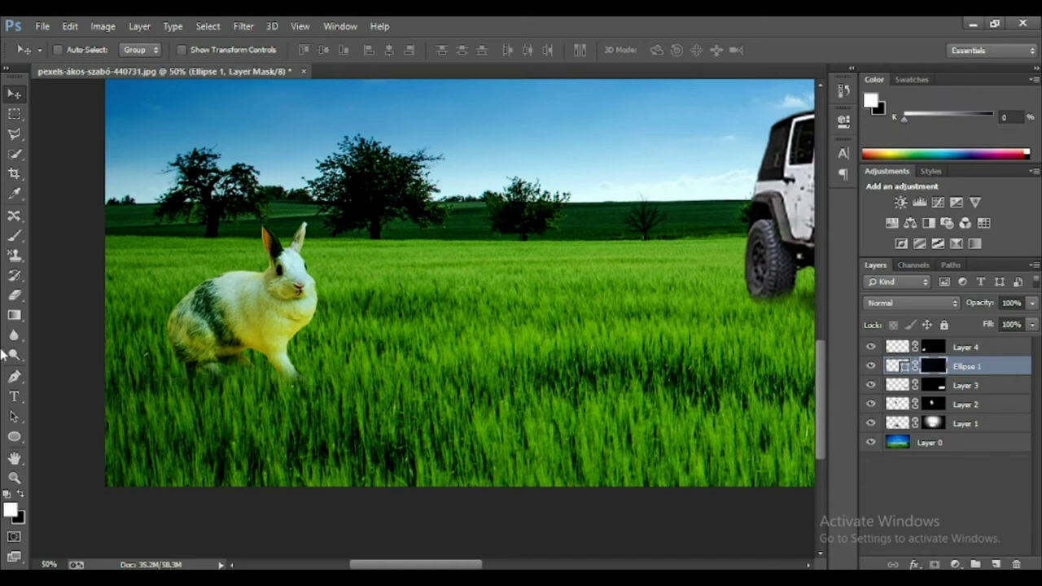
pyautogui.click(14, 237)
pyautogui.moveTo(193, 367)
pyautogui.mouseDown()
pyautogui.moveTo(260, 381)
pyautogui.moveTo(274, 391)
pyautogui.moveTo(251, 388)
pyautogui.moveTo(258, 412)
pyautogui.moveTo(331, 381)
pyautogui.mouseUp()
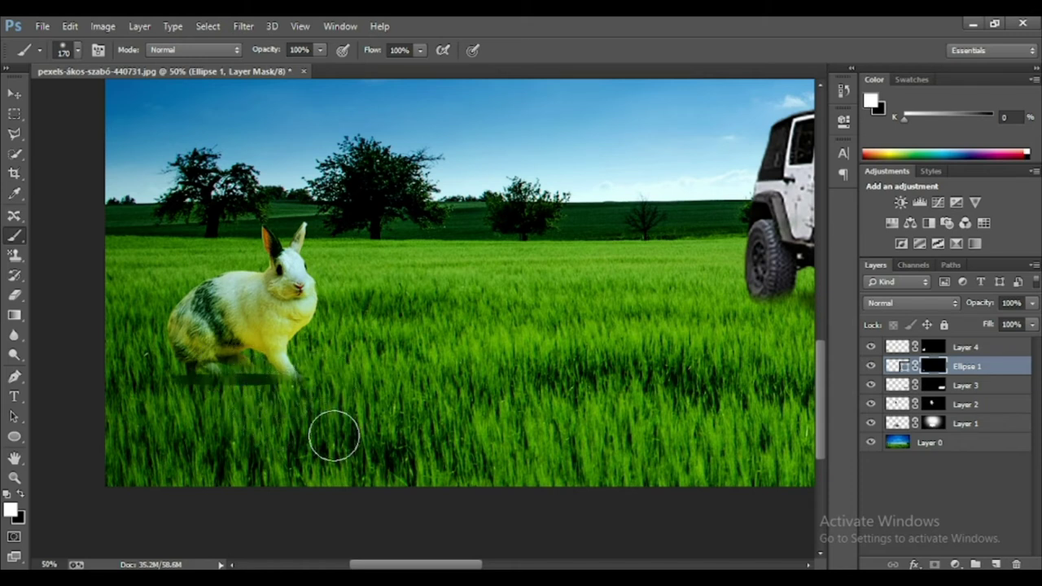
pyautogui.click(15, 95)
pyautogui.click(1032, 303)
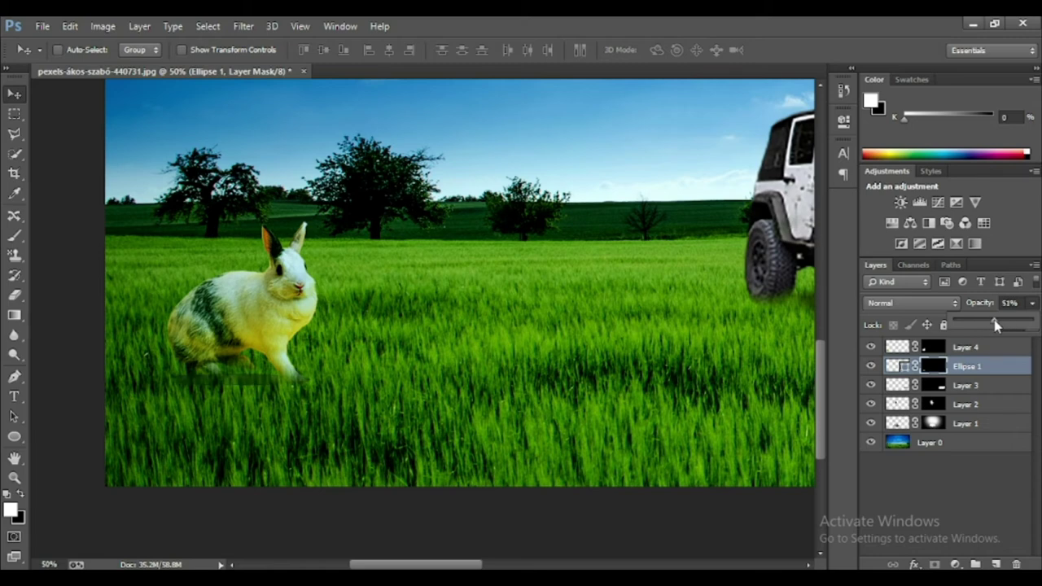
pyautogui.hotkey('ctrl', '0')
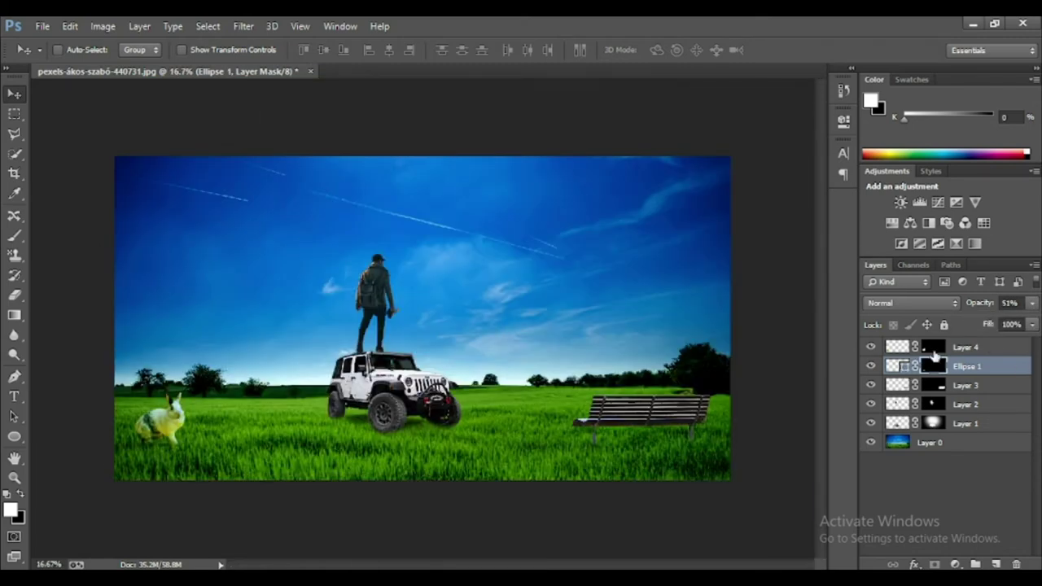
# - Open pexels-aron-visuals-1743165 and drag it into the composite as a new layer
pyautogui.click(935, 350)
pyautogui.click(43, 26)
pyautogui.click(51, 56)
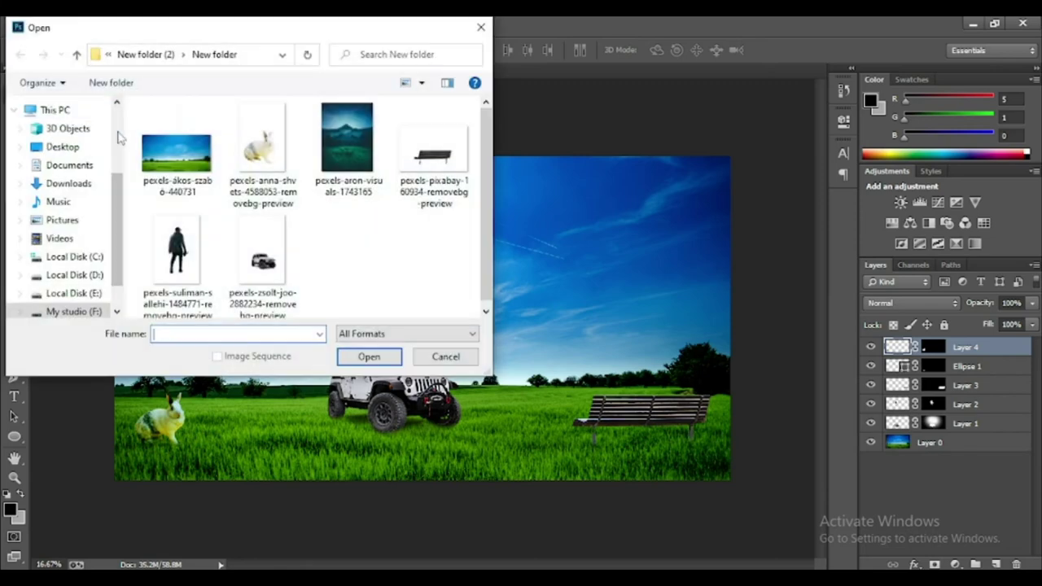
pyautogui.doubleClick(366, 171)
pyautogui.moveTo(349, 71); pyautogui.dragTo(552, 191)
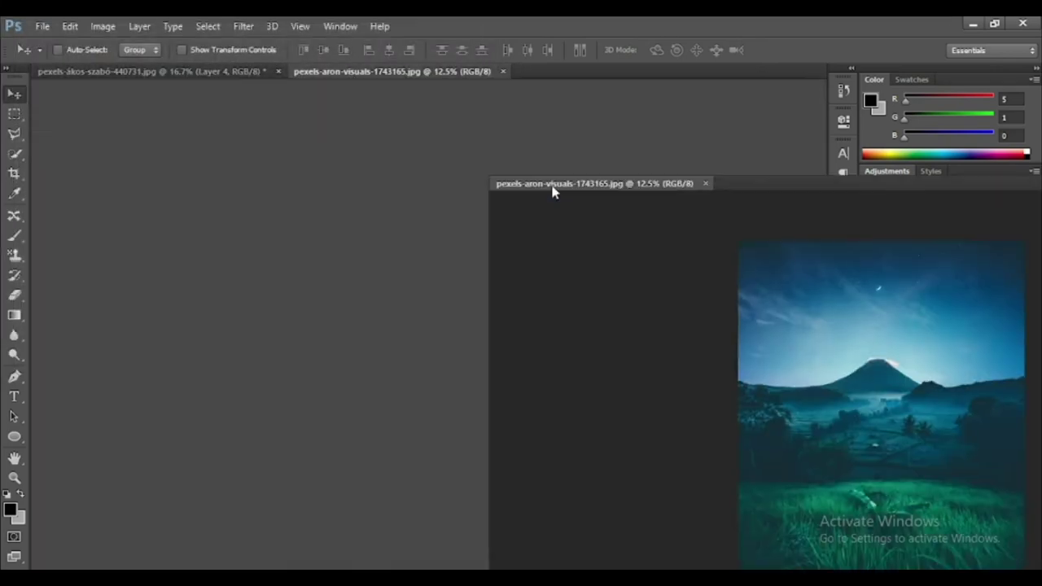
pyautogui.moveTo(618, 342); pyautogui.dragTo(366, 326)
pyautogui.click(830, 206)
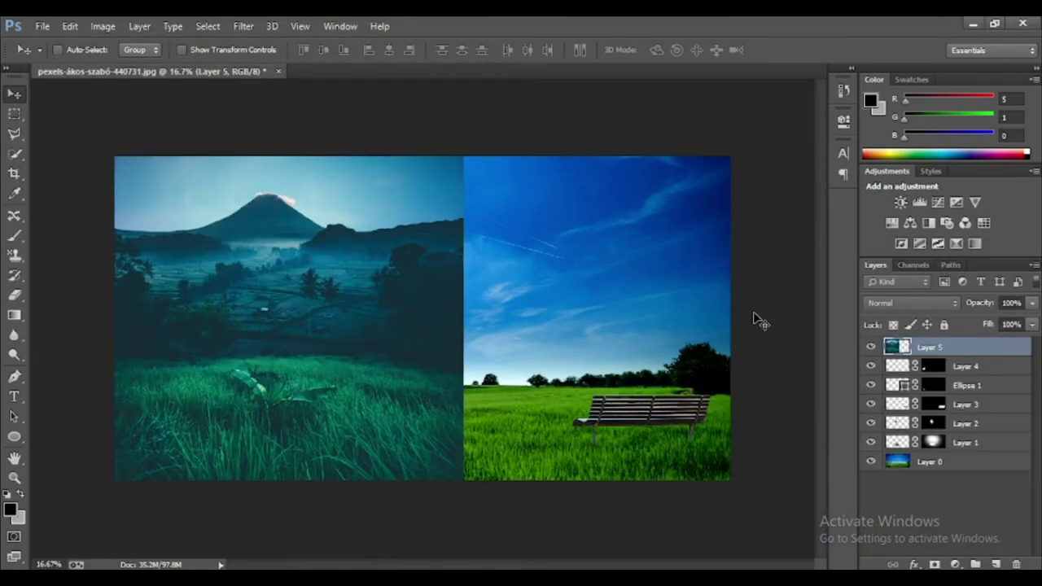
# - Scale the mountain layer to 161% to cover the canvas and stack Layer 5 above Layer 0
pyautogui.hotkey('ctrl', '-')
pyautogui.hotkey('ctrl', '-')
pyautogui.hotkey('ctrl', '-')
pyautogui.hotkey('ctrl', '-')
pyautogui.hotkey('ctrl', 't')
pyautogui.moveTo(384, 293)
pyautogui.mouseDown()
pyautogui.moveTo(399, 326)
pyautogui.moveTo(511, 342)
pyautogui.mouseUp()
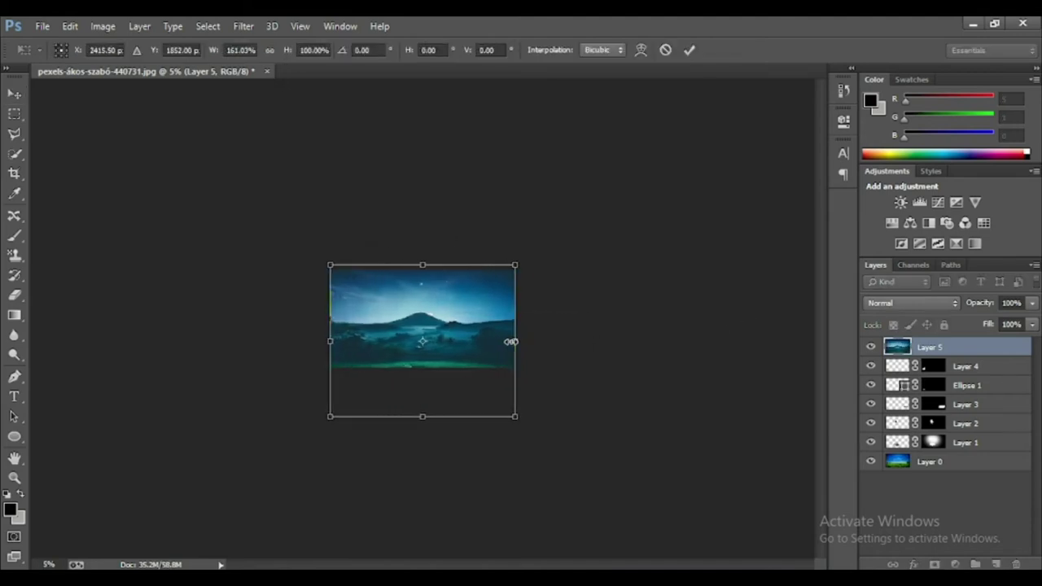
pyautogui.hotkey('shift', 'Down')
pyautogui.hotkey('shift', 'Down')
pyautogui.hotkey('shift', 'Down')
pyautogui.hotkey('shift', 'Down')
pyautogui.hotkey('shift', 'Down')
pyautogui.hotkey('shift', 'Down')
pyautogui.hotkey('shift', 'Down')
pyautogui.hotkey('shift', 'Down')
pyautogui.hotkey('shift', 'Down')
pyautogui.hotkey('shift', 'Down')
pyautogui.hotkey('shift', 'Down')
pyautogui.hotkey('shift', 'Down')
pyautogui.press('Return')
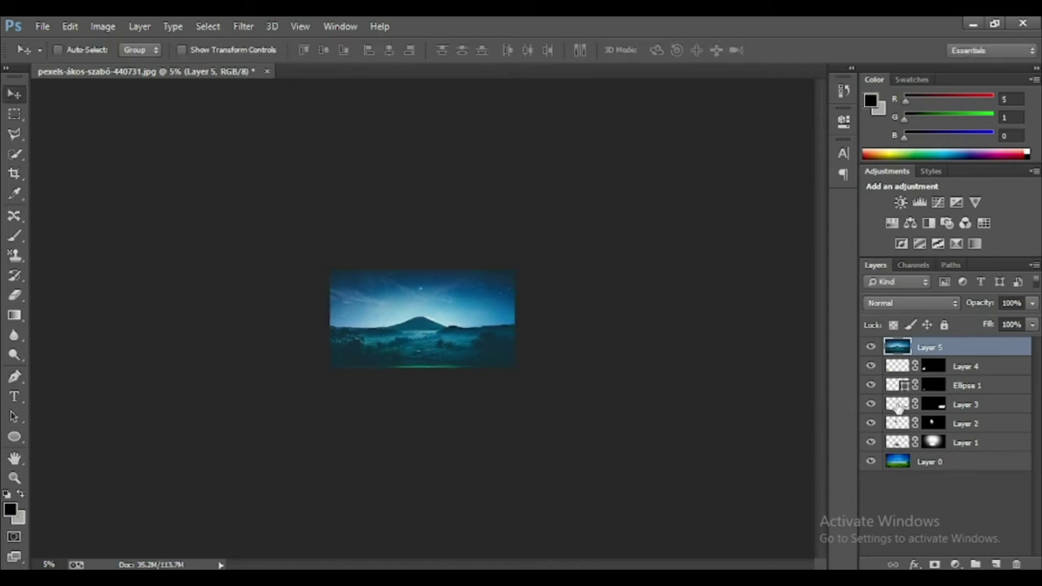
pyautogui.moveTo(959, 350); pyautogui.dragTo(955, 461)
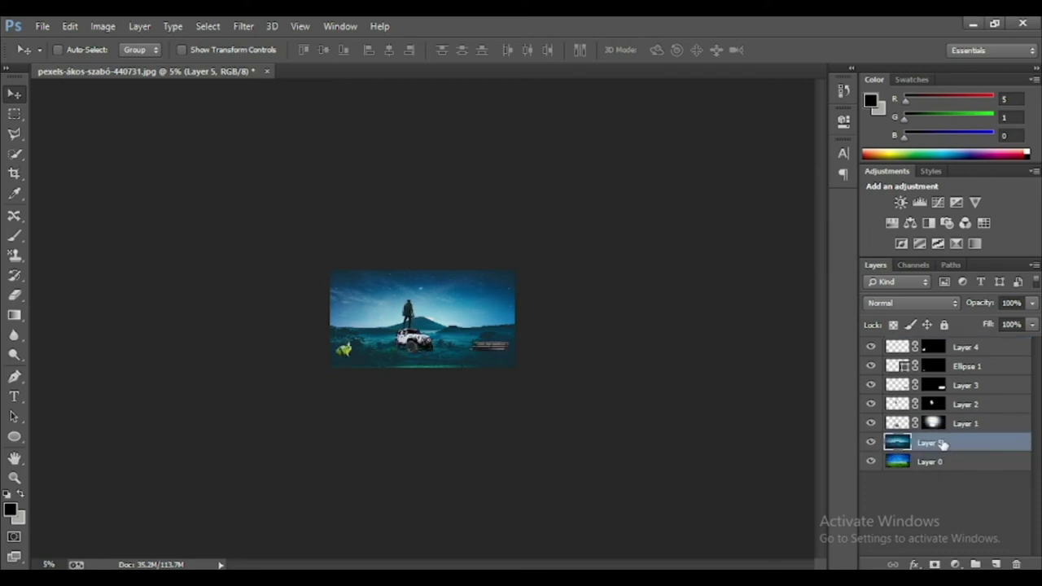
# - Give Layer 5 a hide-all mask and paint the starry sky back along the top edge
pyautogui.click(871, 442)
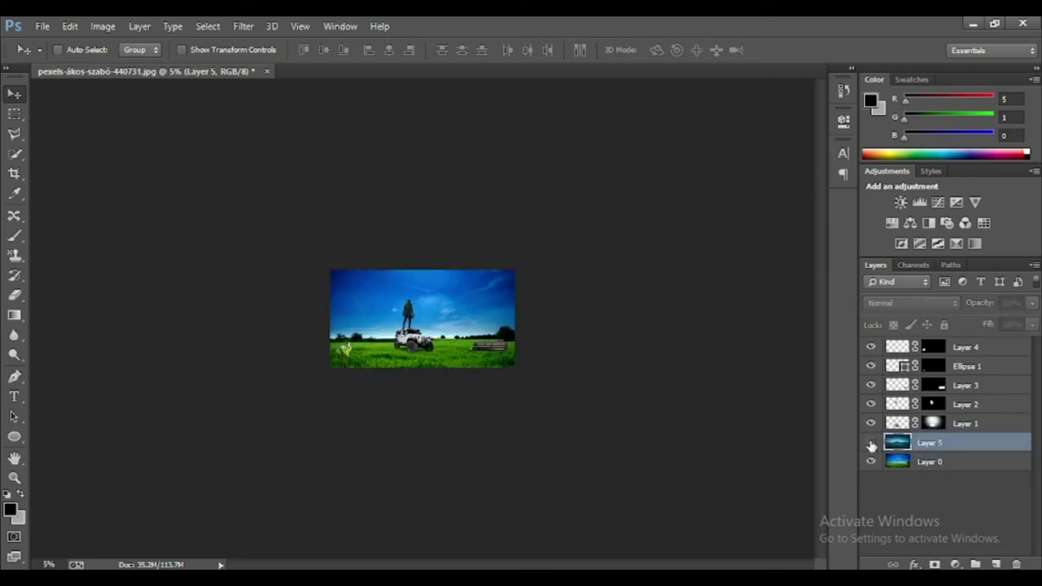
pyautogui.click(871, 442)
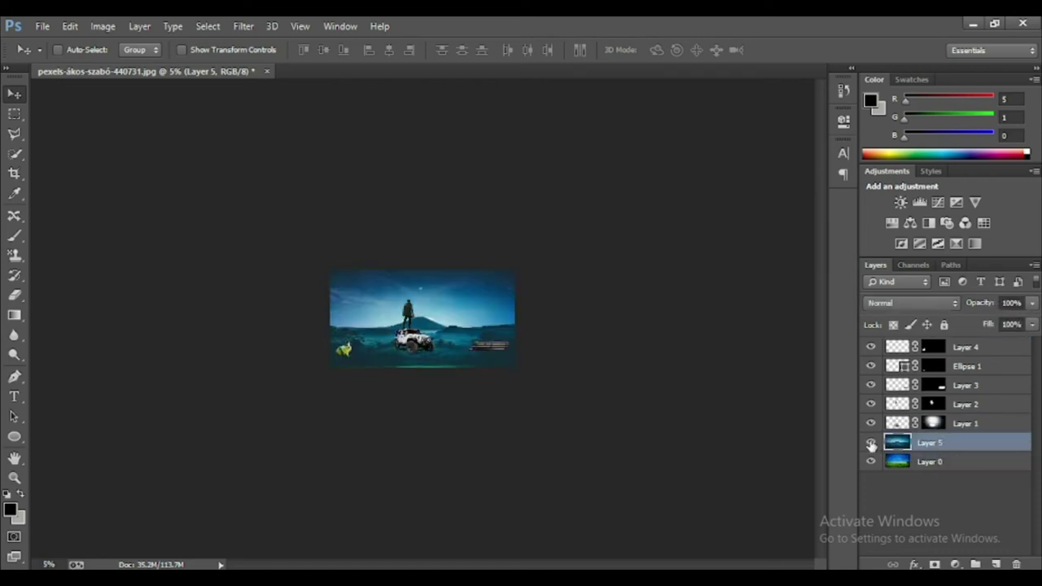
pyautogui.click(871, 443)
pyautogui.click(871, 443)
pyautogui.keyDown('alt'); pyautogui.click(935, 564); pyautogui.keyUp('alt')
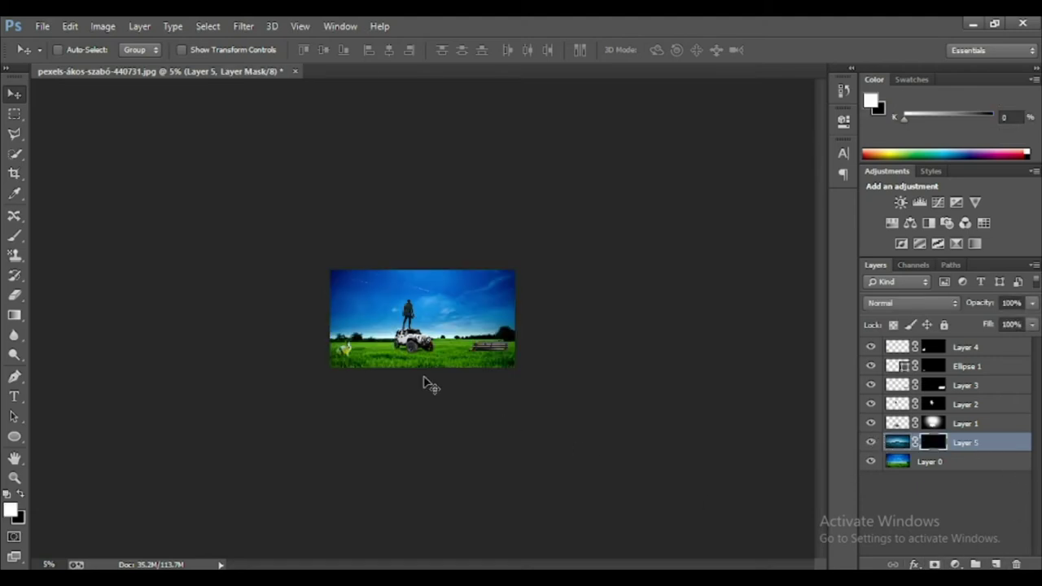
pyautogui.hotkey('ctrl', '+')
pyautogui.hotkey('ctrl', '+')
pyautogui.hotkey('ctrl', '+')
pyautogui.click(15, 234)
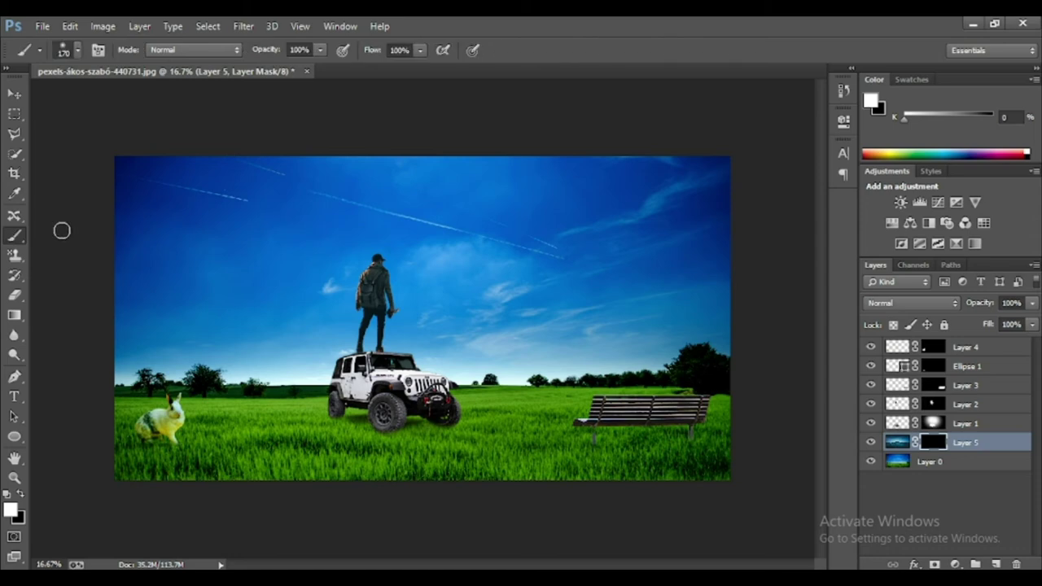
pyautogui.moveTo(209, 162)
pyautogui.mouseDown()
pyautogui.moveTo(726, 161)
pyautogui.moveTo(572, 193)
pyautogui.moveTo(362, 176)
pyautogui.moveTo(449, 172)
pyautogui.moveTo(261, 186)
pyautogui.mouseUp()
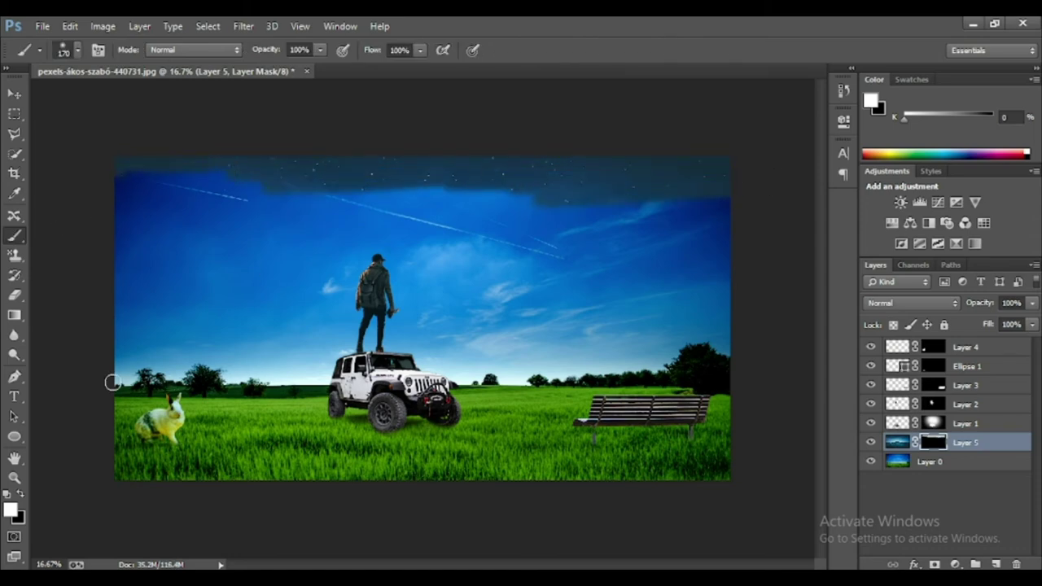
# - Reveal misty trees and hills along the left horizon, then hide the jeep and man layers
pyautogui.hotkey('ctrl', '+')
pyautogui.hotkey('ctrl', '+')
pyautogui.hotkey('ctrl', '+')
pyautogui.moveTo(109, 376); pyautogui.dragTo(561, 281)
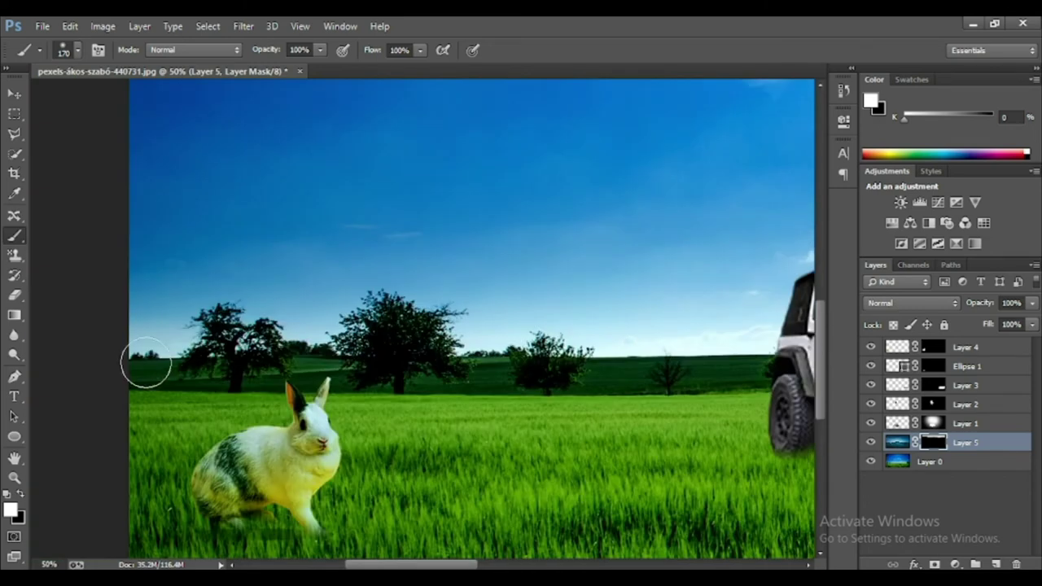
pyautogui.moveTo(137, 366); pyautogui.dragTo(314, 366)
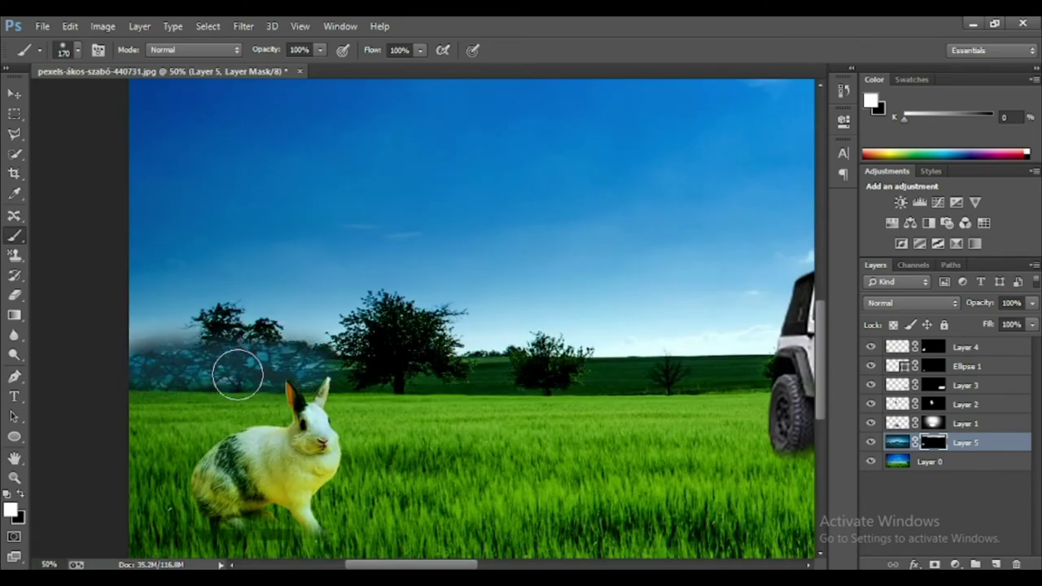
pyautogui.moveTo(218, 370)
pyautogui.mouseDown()
pyautogui.moveTo(220, 361)
pyautogui.moveTo(589, 364)
pyautogui.moveTo(289, 310)
pyautogui.mouseUp()
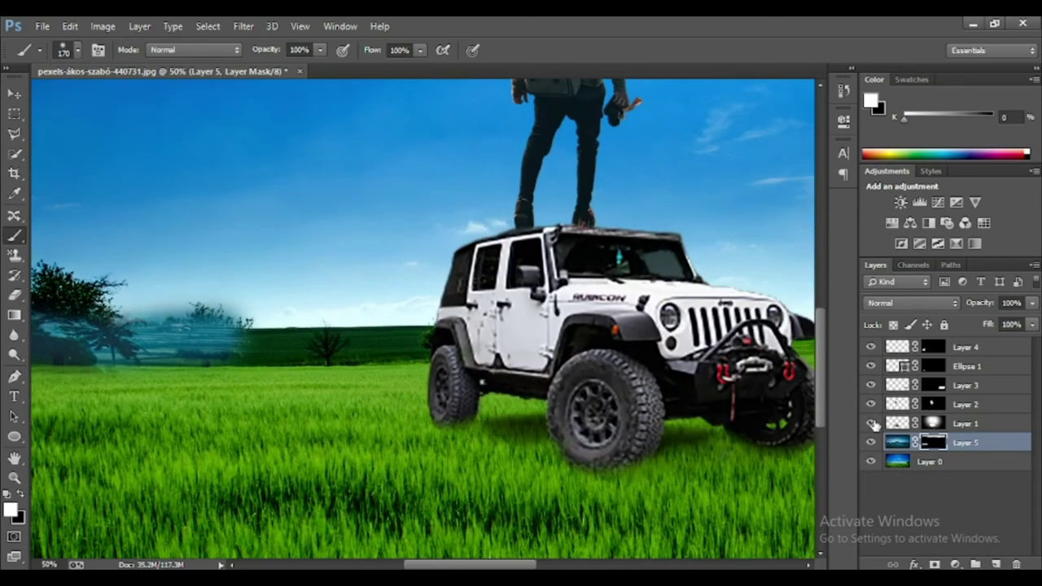
pyautogui.moveTo(874, 423); pyautogui.dragTo(872, 389)
# - Hide the rabbit layer and reveal misty hills and haze along the horizon up to the big tree
pyautogui.click(872, 347)
pyautogui.moveTo(602, 433); pyautogui.dragTo(639, 465)
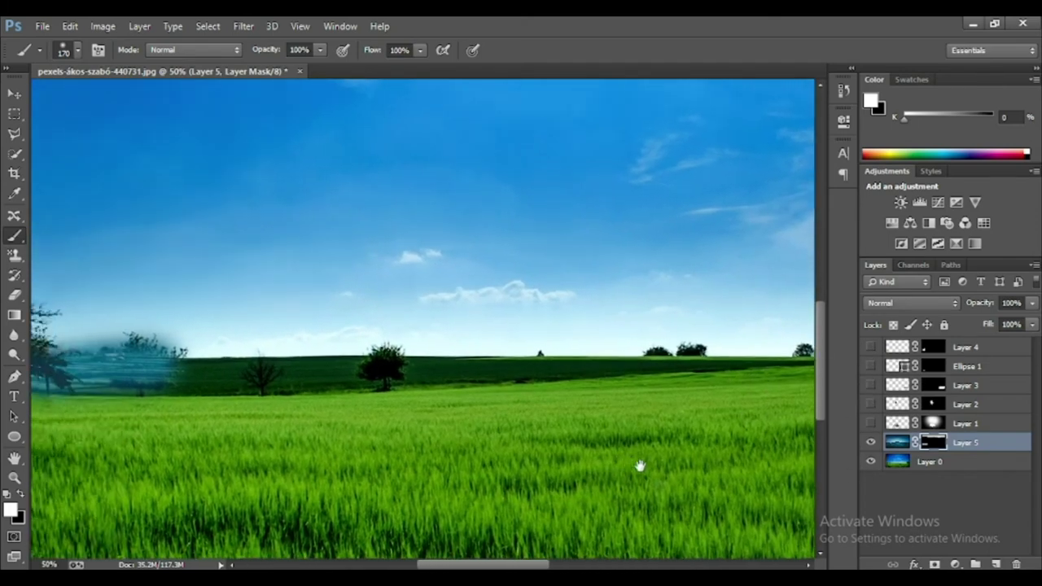
pyautogui.moveTo(238, 375)
pyautogui.mouseDown()
pyautogui.moveTo(524, 360)
pyautogui.moveTo(198, 414)
pyautogui.mouseUp()
pyautogui.moveTo(290, 370); pyautogui.dragTo(505, 350)
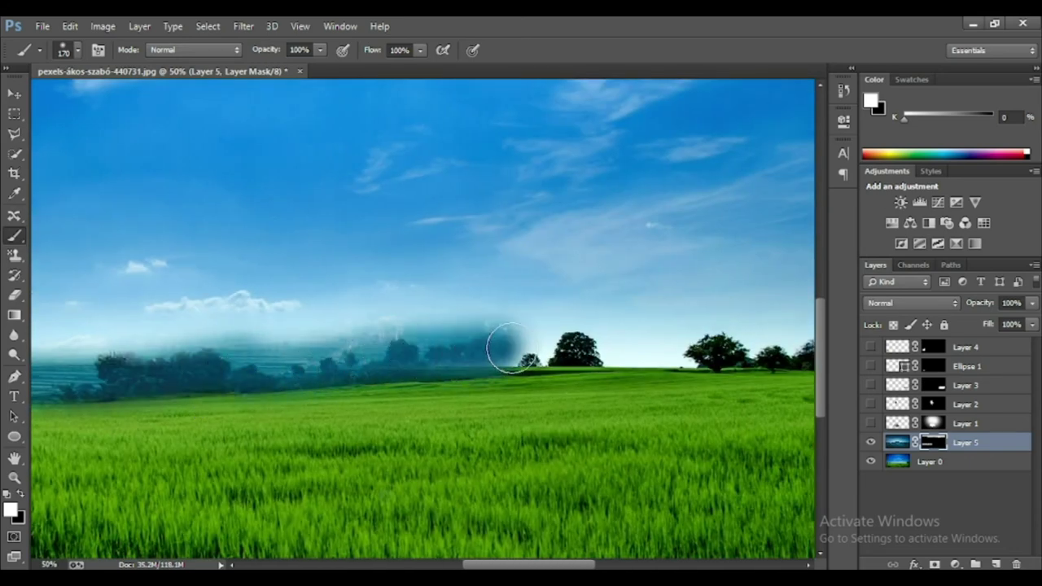
pyautogui.moveTo(418, 355)
pyautogui.mouseDown()
pyautogui.moveTo(550, 346)
pyautogui.moveTo(598, 356)
pyautogui.moveTo(388, 470)
pyautogui.moveTo(496, 440)
pyautogui.moveTo(537, 447)
pyautogui.mouseUp()
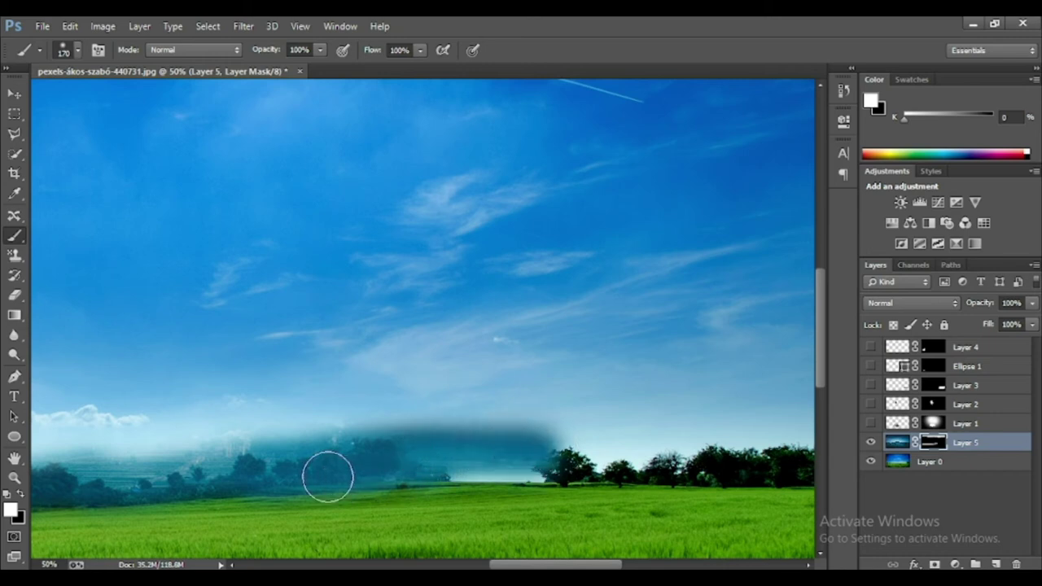
pyautogui.moveTo(450, 464)
pyautogui.mouseDown()
pyautogui.moveTo(489, 473)
pyautogui.moveTo(497, 453)
pyautogui.moveTo(551, 458)
pyautogui.moveTo(344, 489)
pyautogui.moveTo(588, 483)
pyautogui.moveTo(389, 484)
pyautogui.moveTo(638, 503)
pyautogui.mouseUp()
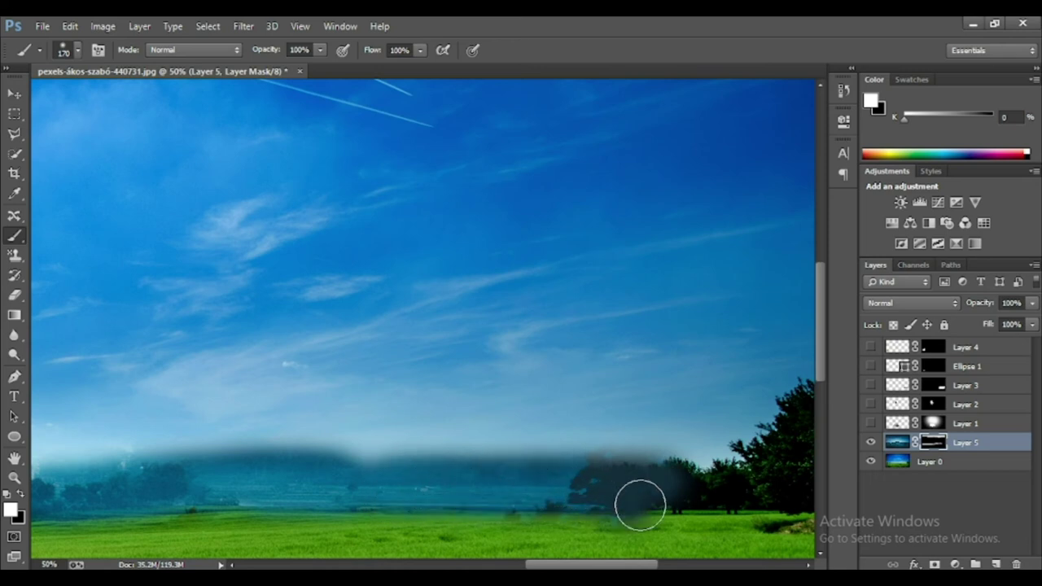
pyautogui.moveTo(402, 500)
pyautogui.mouseDown()
pyautogui.moveTo(668, 486)
pyautogui.moveTo(437, 481)
pyautogui.mouseUp()
pyautogui.moveTo(436, 480)
pyautogui.mouseDown()
pyautogui.moveTo(526, 481)
pyautogui.moveTo(559, 496)
pyautogui.moveTo(579, 451)
pyautogui.moveTo(618, 439)
pyautogui.moveTo(624, 425)
pyautogui.moveTo(535, 399)
pyautogui.moveTo(449, 424)
pyautogui.moveTo(530, 486)
pyautogui.moveTo(421, 491)
pyautogui.moveTo(377, 480)
pyautogui.mouseUp()
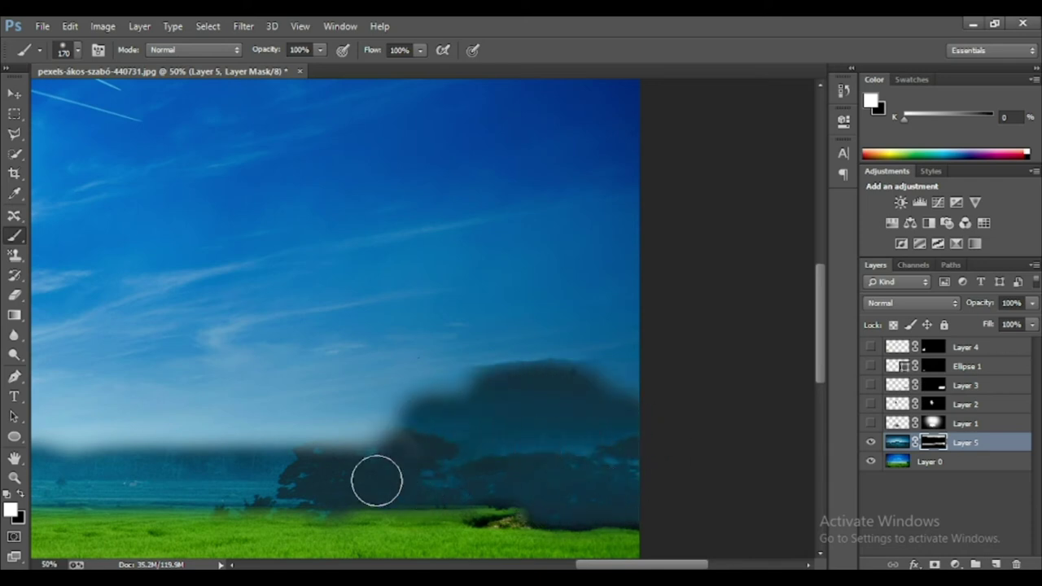
# - Alternate black and white on the mask to refine the dark band over the right-hand treeline
pyautogui.scroll(-3, 377, 480)
pyautogui.hscroll(-3, 228, 415)
pyautogui.click(11, 495)
pyautogui.hscroll(5, 670, 426)
pyautogui.scroll(-1, 670, 426)
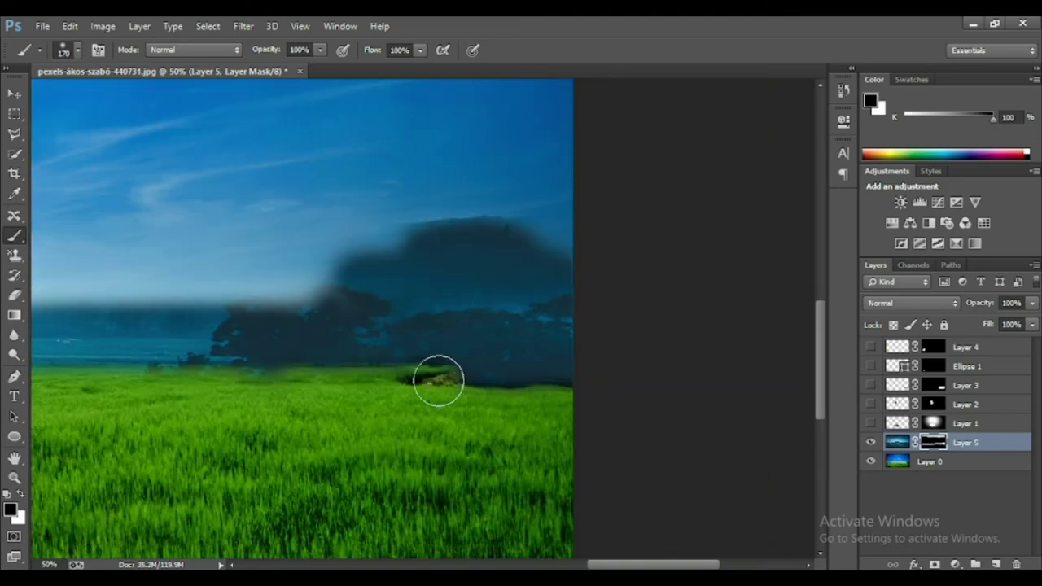
pyautogui.moveTo(443, 395)
pyautogui.mouseDown()
pyautogui.moveTo(635, 412)
pyautogui.moveTo(477, 384)
pyautogui.moveTo(610, 394)
pyautogui.mouseUp()
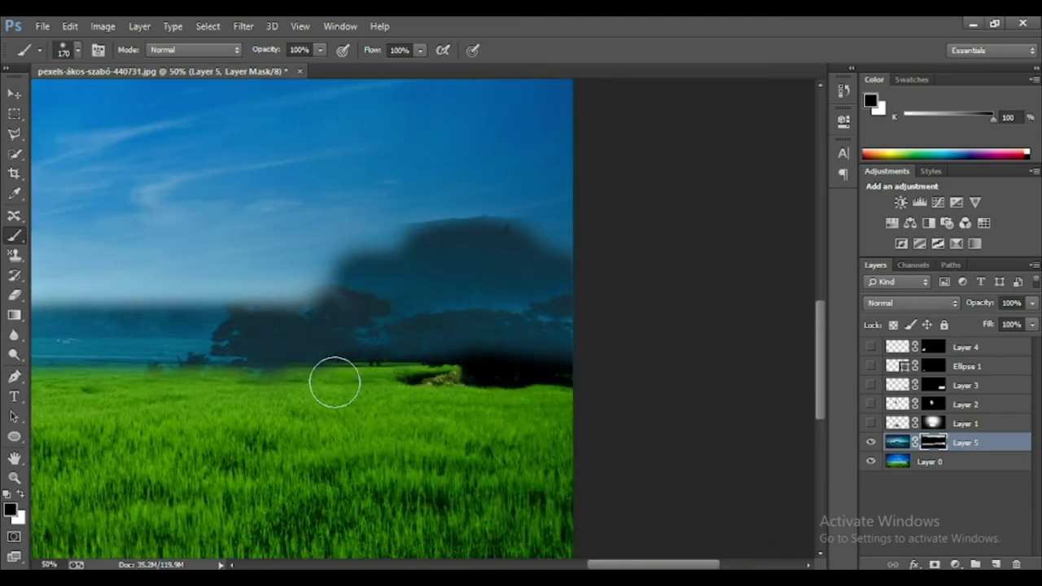
pyautogui.hscroll(-5, 188, 401)
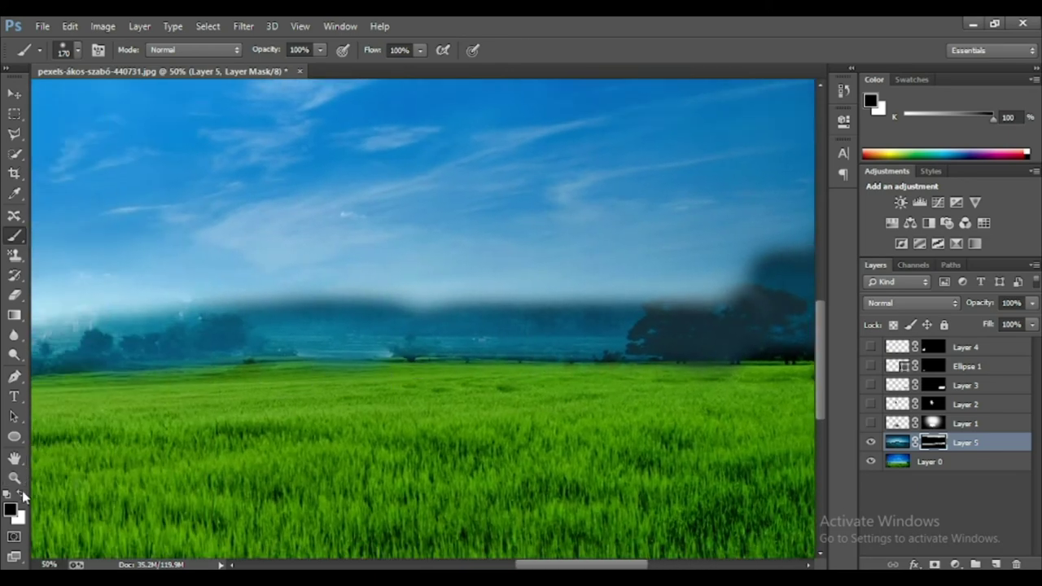
pyautogui.click(22, 495)
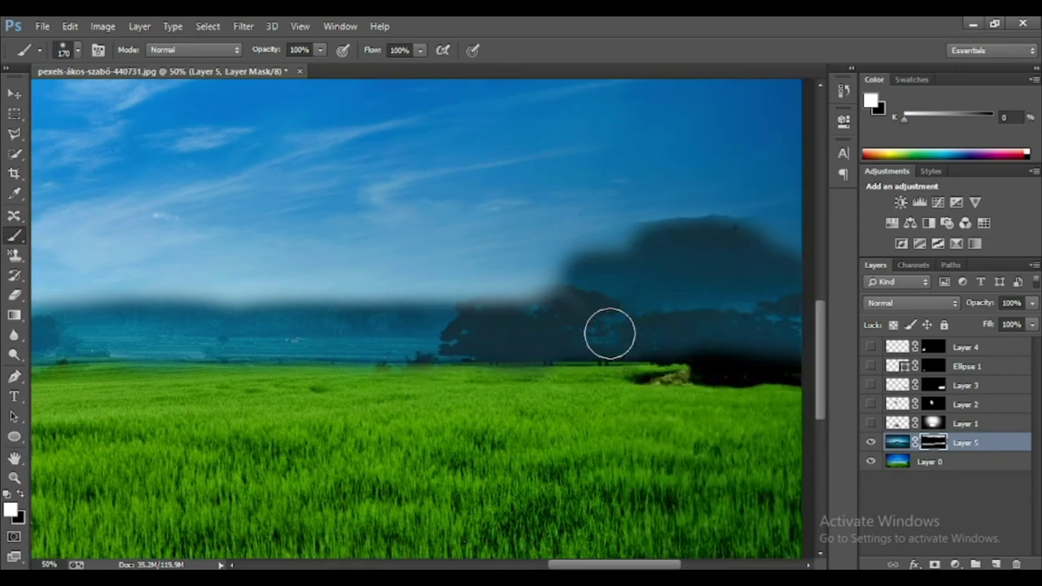
pyautogui.moveTo(683, 339); pyautogui.dragTo(398, 340)
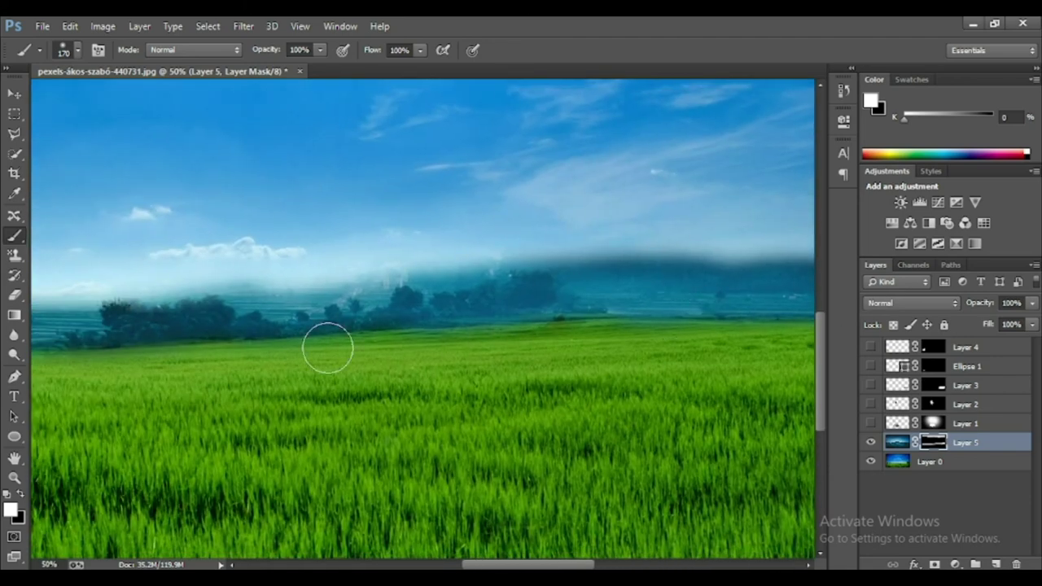
pyautogui.click(10, 492)
pyautogui.moveTo(413, 346)
pyautogui.mouseDown()
pyautogui.moveTo(593, 337)
pyautogui.moveTo(421, 359)
pyautogui.mouseUp()
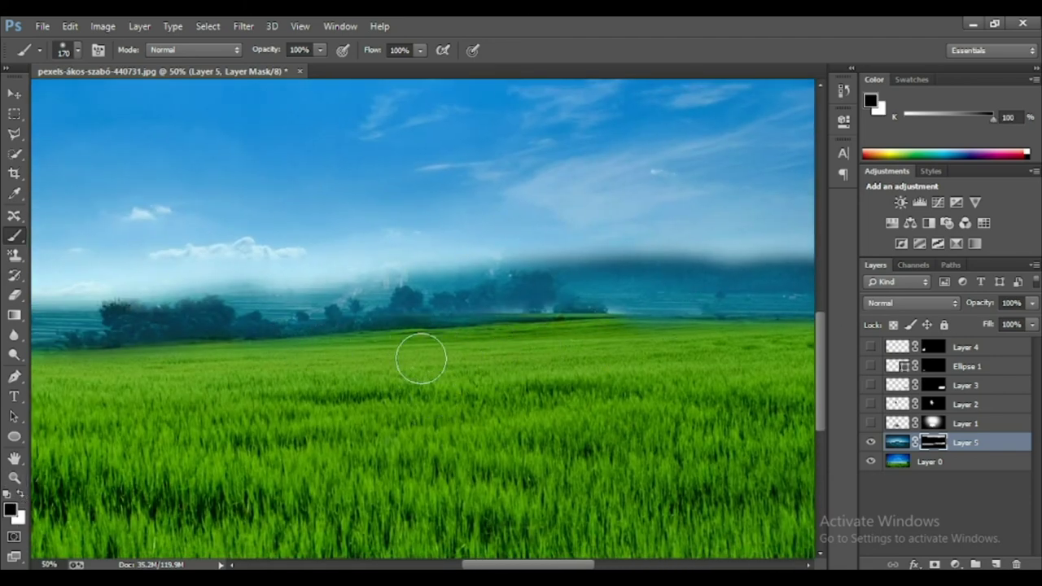
pyautogui.click(20, 494)
pyautogui.moveTo(517, 272)
pyautogui.mouseDown()
pyautogui.moveTo(611, 286)
pyautogui.moveTo(421, 277)
pyautogui.mouseUp()
# - Paint dark haze over the middle and left treeline, then enlarge the brush to 419 pixels
pyautogui.hscroll(-3, 415, 282)
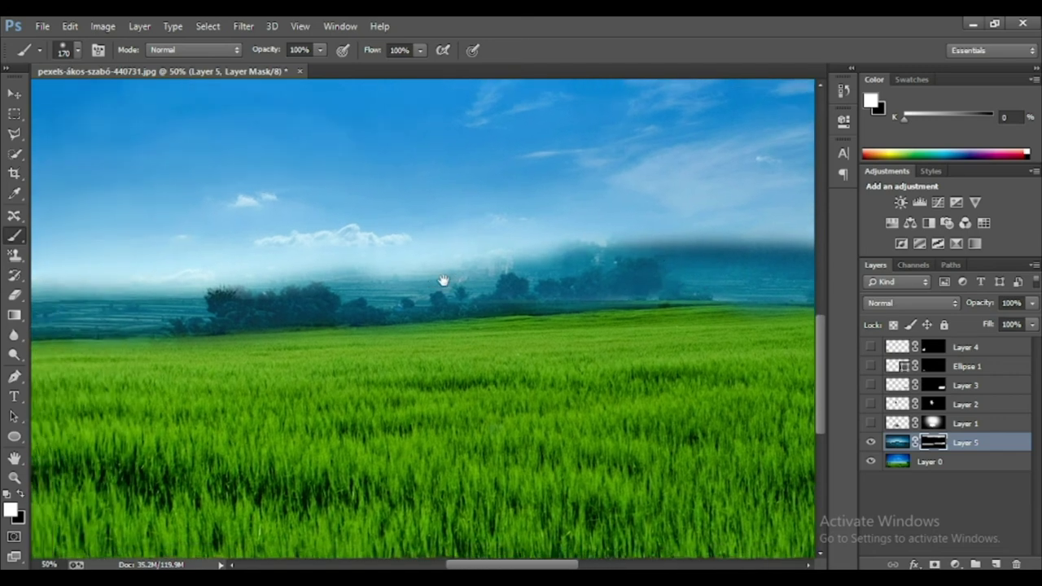
pyautogui.moveTo(283, 302); pyautogui.dragTo(241, 302)
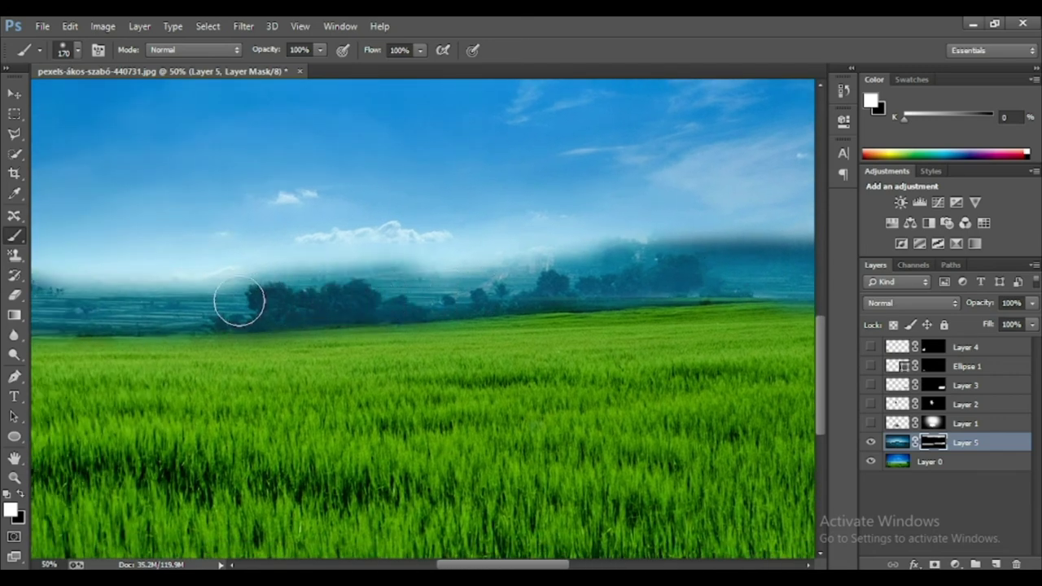
pyautogui.hscroll(-5, 366, 302)
pyautogui.moveTo(486, 302)
pyautogui.mouseDown()
pyautogui.moveTo(158, 274)
pyautogui.moveTo(209, 242)
pyautogui.mouseUp()
pyautogui.hscroll(-3, 244, 260)
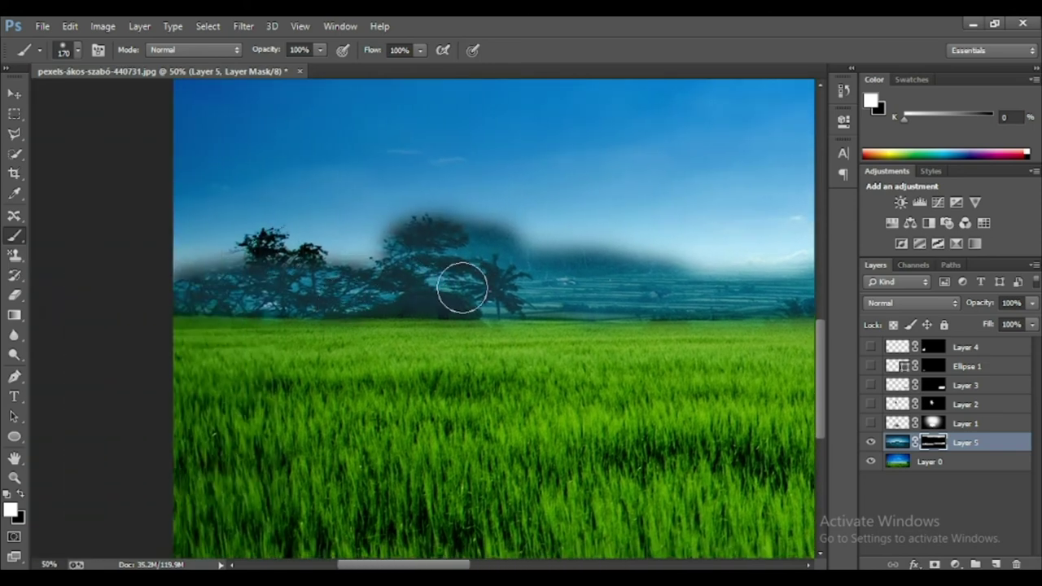
pyautogui.moveTo(513, 241)
pyautogui.mouseDown()
pyautogui.moveTo(254, 215)
pyautogui.moveTo(383, 163)
pyautogui.mouseUp()
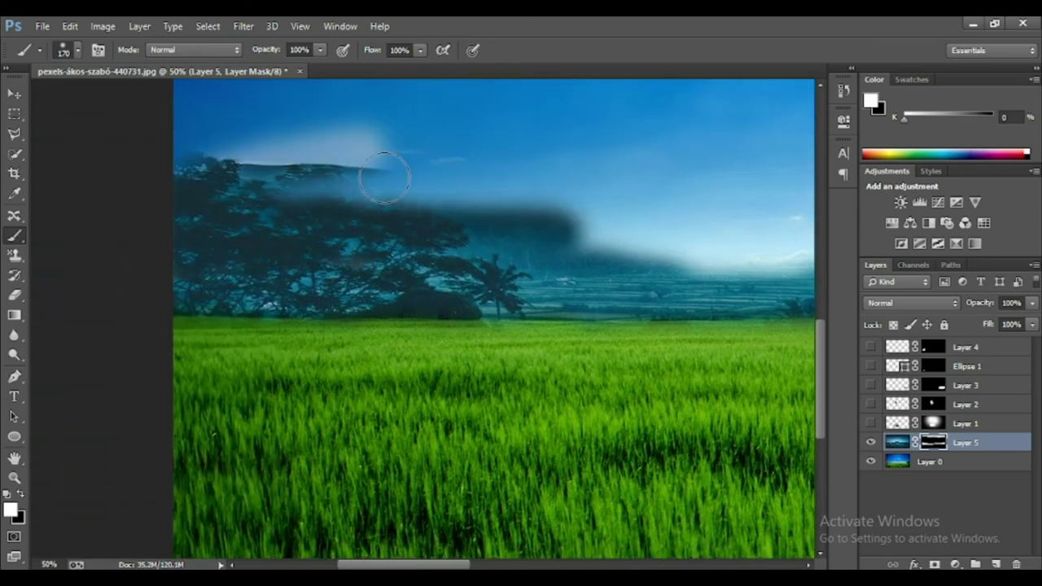
pyautogui.click(78, 50)
pyautogui.moveTo(147, 95); pyautogui.dragTo(160, 96)
pyautogui.press('Return')
# - Zoom out and paint Layer 5's mask across the middle and upper-right sky to blend the mountain
pyautogui.hotkey('ctrl', '-')
pyautogui.hotkey('ctrl', '-')
pyautogui.hotkey('ctrl', '-')
pyautogui.moveTo(263, 235)
pyautogui.mouseDown()
pyautogui.moveTo(256, 271)
pyautogui.moveTo(174, 263)
pyautogui.moveTo(424, 281)
pyautogui.moveTo(635, 320)
pyautogui.moveTo(407, 325)
pyautogui.moveTo(599, 340)
pyautogui.moveTo(285, 346)
pyautogui.moveTo(325, 291)
pyautogui.moveTo(312, 274)
pyautogui.mouseUp()
pyautogui.moveTo(376, 240); pyautogui.dragTo(618, 239)
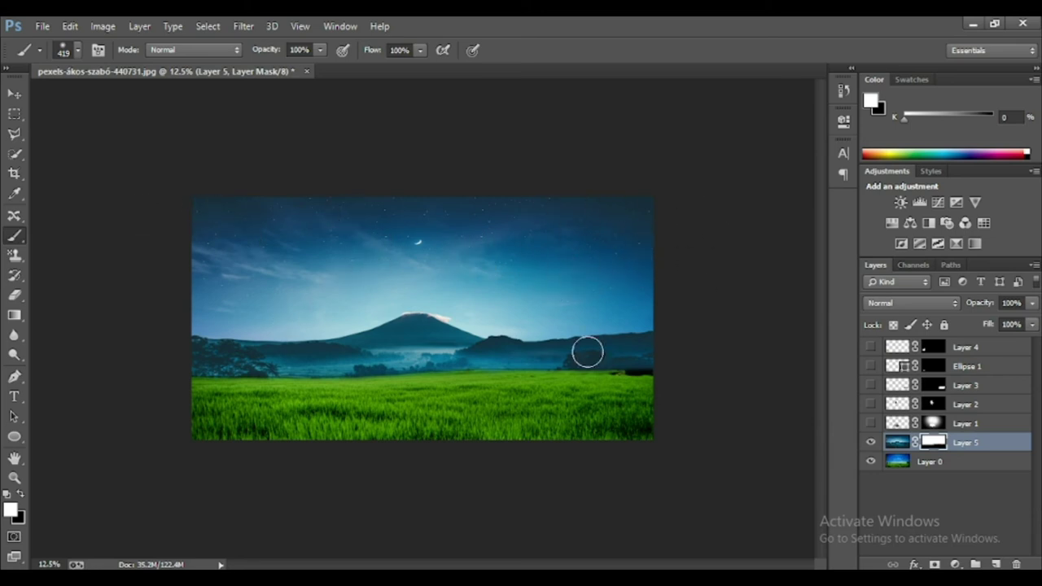
# - Show the rabbit, bench, man and jeep layers again, then reselect Layer 4 with the Brush active
pyautogui.press('v')
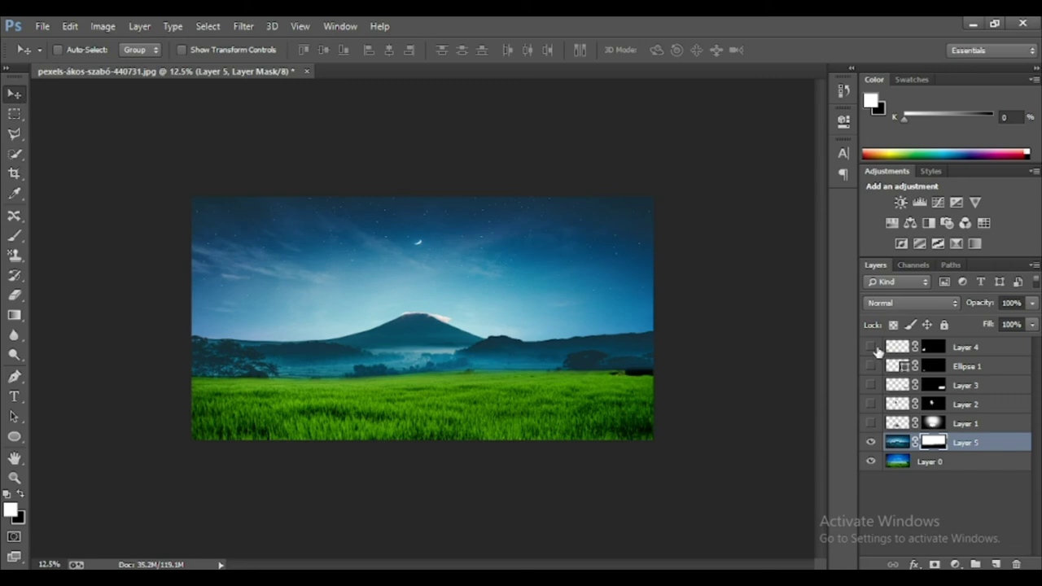
pyautogui.click(873, 348)
pyautogui.moveTo(873, 386); pyautogui.dragTo(872, 424)
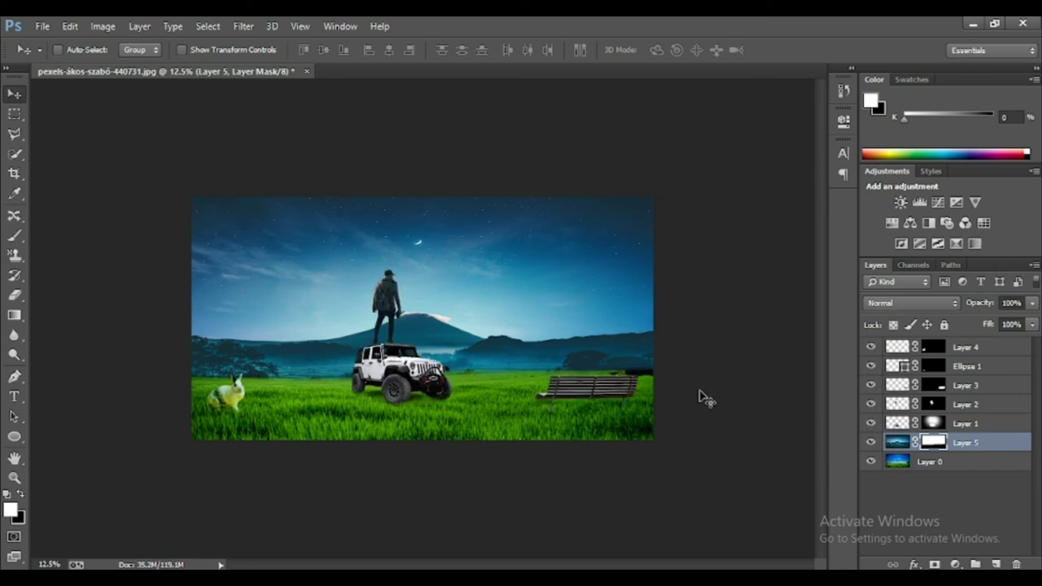
pyautogui.scroll(1, 612, 381)
pyautogui.scroll(3, 609, 379)
pyautogui.hscroll(3, 630, 395)
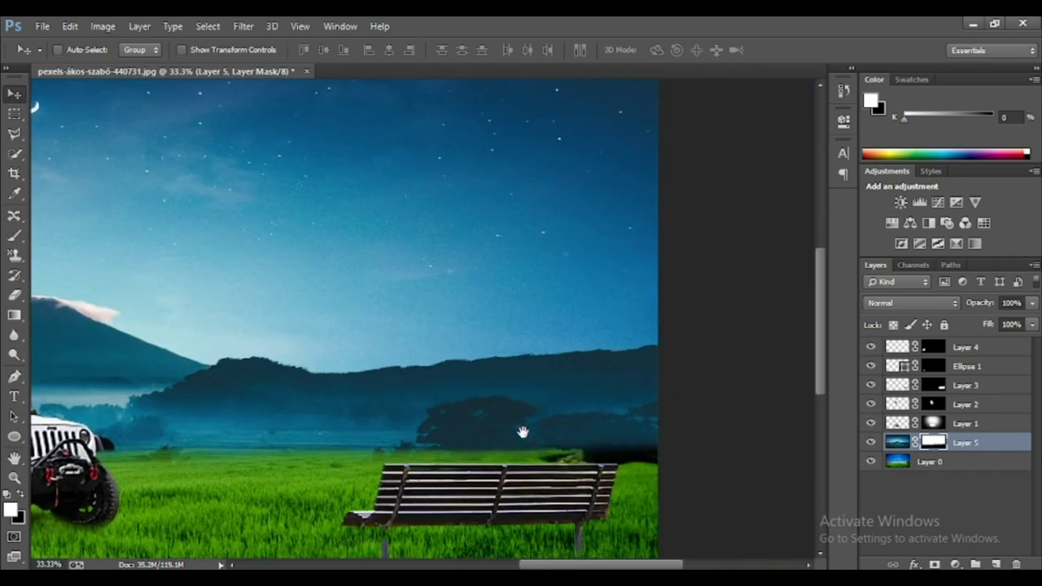
pyautogui.hscroll(2, 516, 425)
pyautogui.click(14, 236)
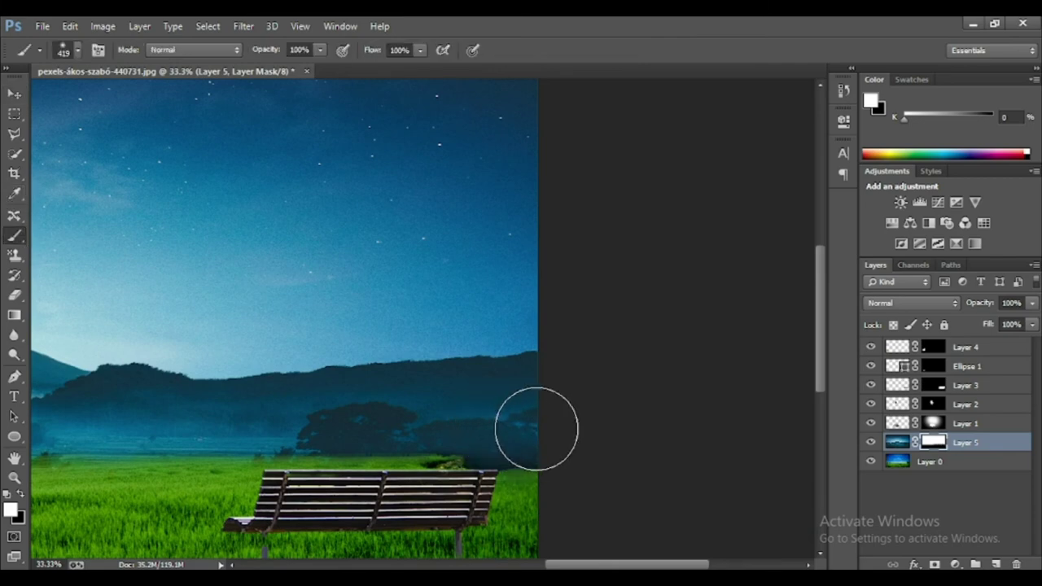
pyautogui.scroll(-3, 573, 434)
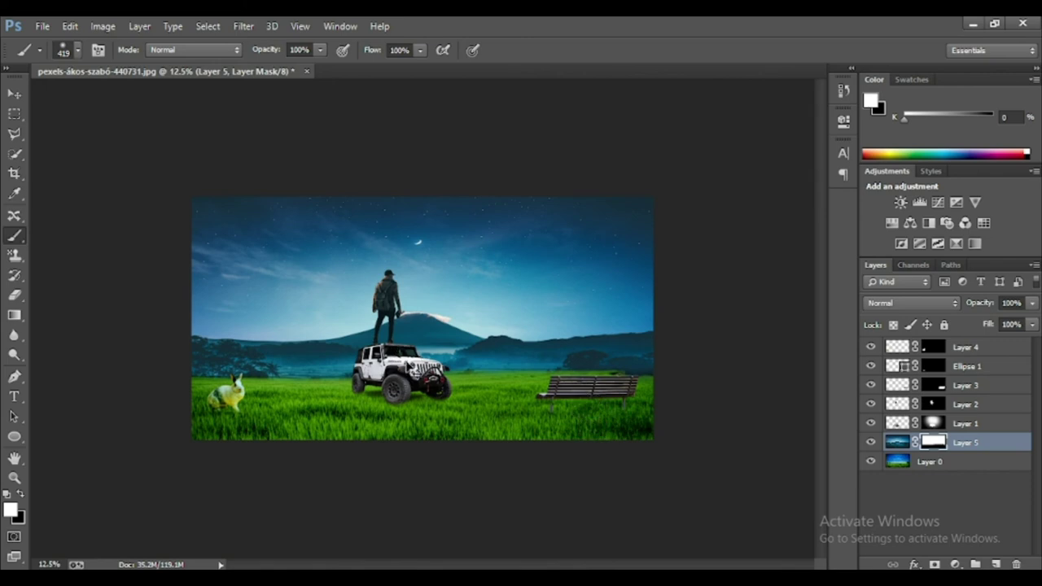
pyautogui.click(895, 349)
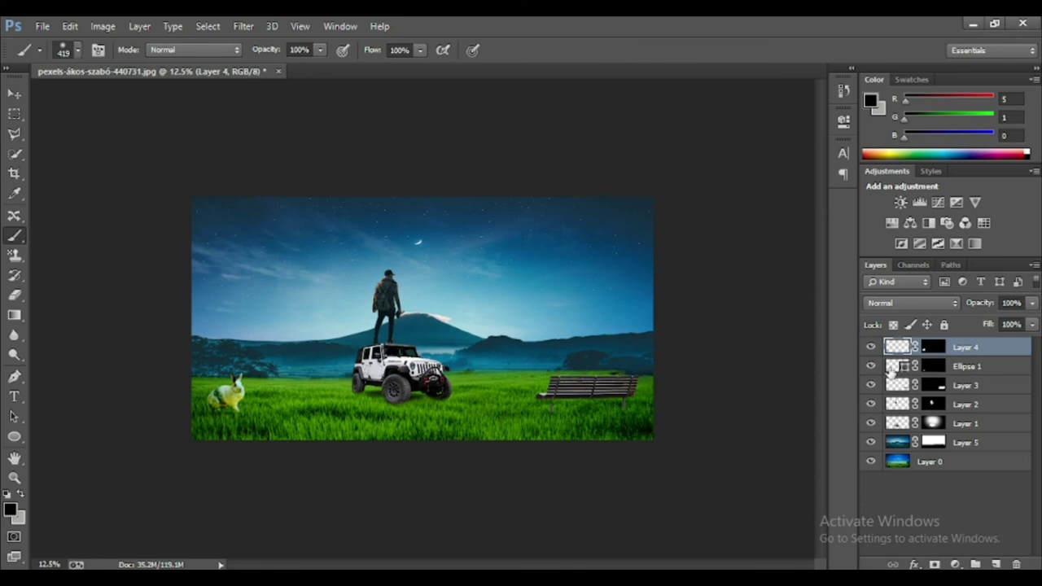
# - Apply a Levels adjustment to Layer 3
pyautogui.click(890, 370)
pyautogui.click(890, 389)
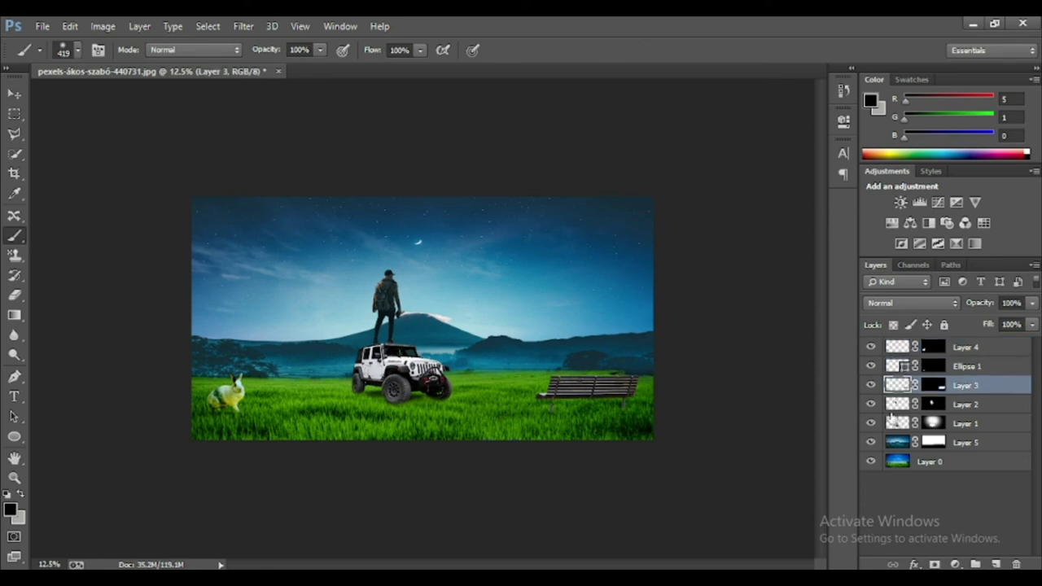
pyautogui.hotkey('ctrl', 'l')
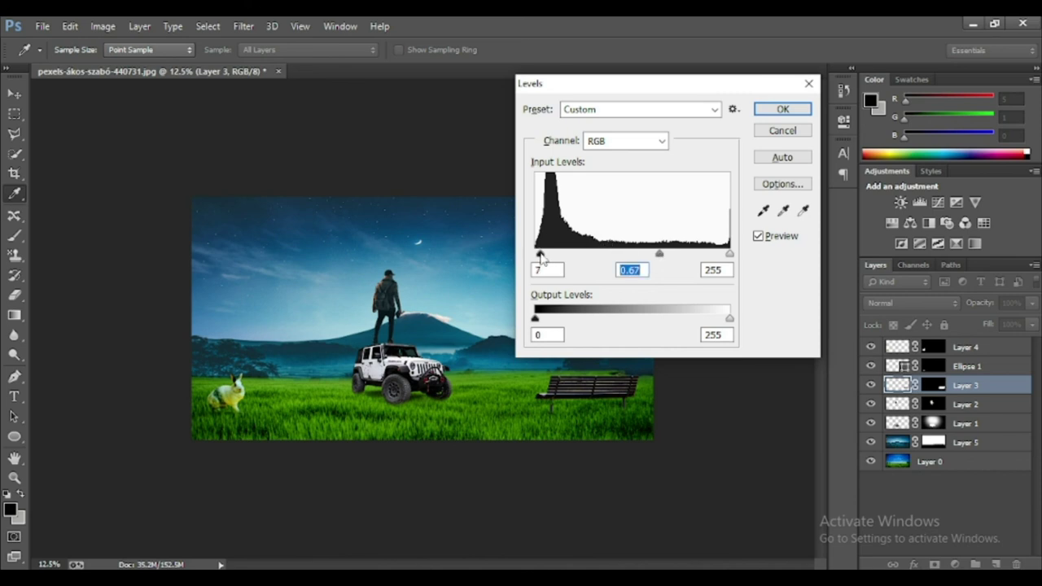
pyautogui.press('Return')
pyautogui.press('b')
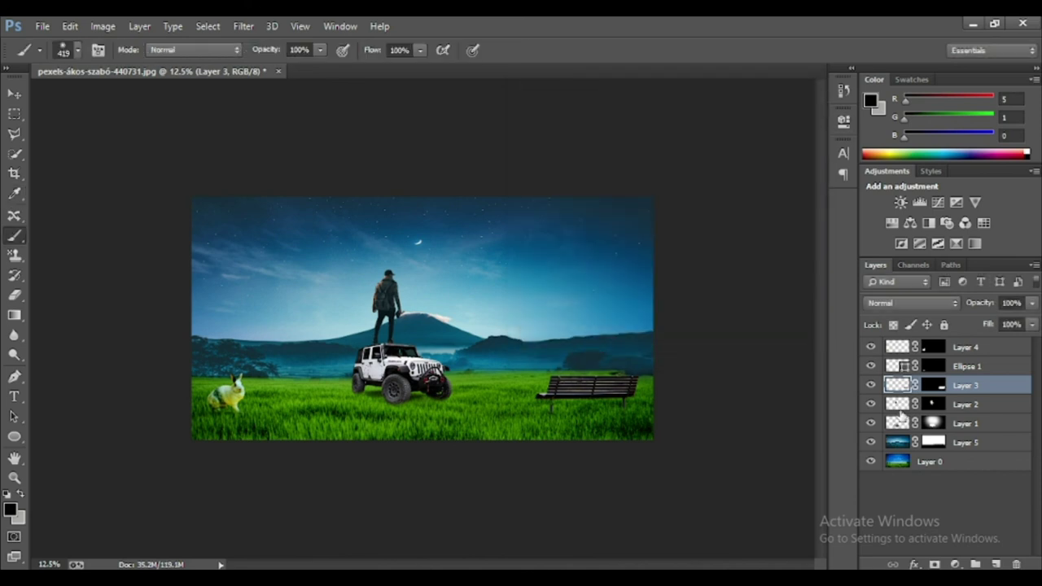
# - Darken the man on Layer 2 with Levels black point 20 and midtones 1.05
pyautogui.click(900, 407)
pyautogui.hotkey('ctrl', 'l')
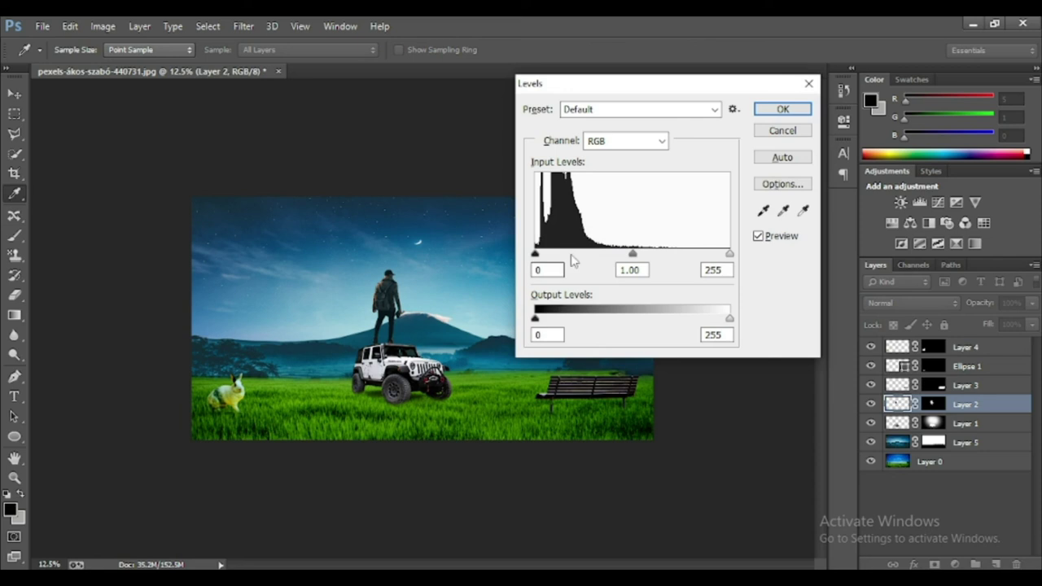
pyautogui.moveTo(636, 258); pyautogui.dragTo(656, 257)
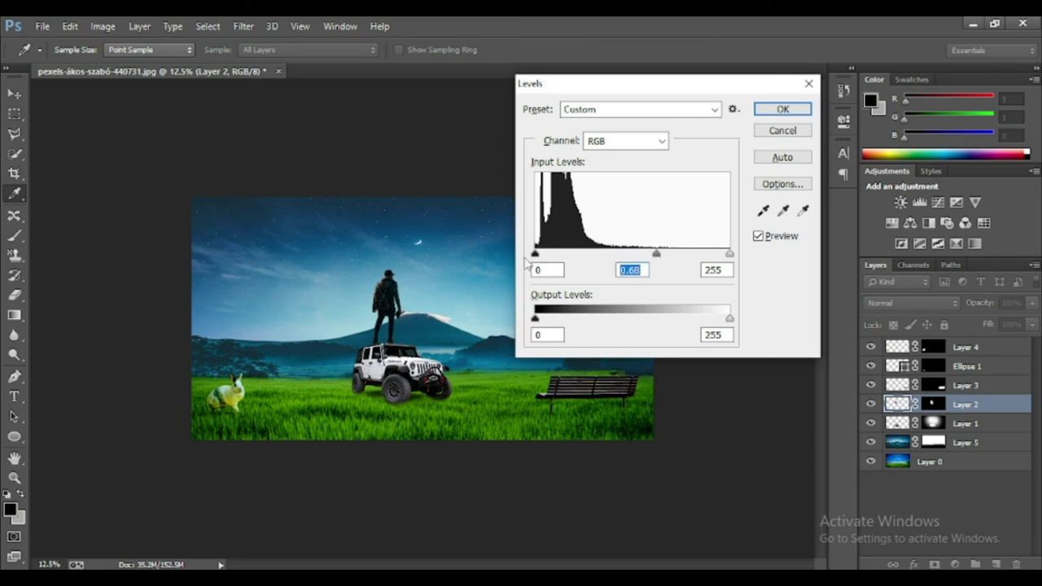
pyautogui.moveTo(535, 253); pyautogui.dragTo(550, 254)
pyautogui.moveTo(661, 254); pyautogui.dragTo(639, 257)
pyautogui.moveTo(550, 254)
pyautogui.mouseDown()
pyautogui.moveTo(561, 254)
pyautogui.moveTo(551, 254)
pyautogui.mouseUp()
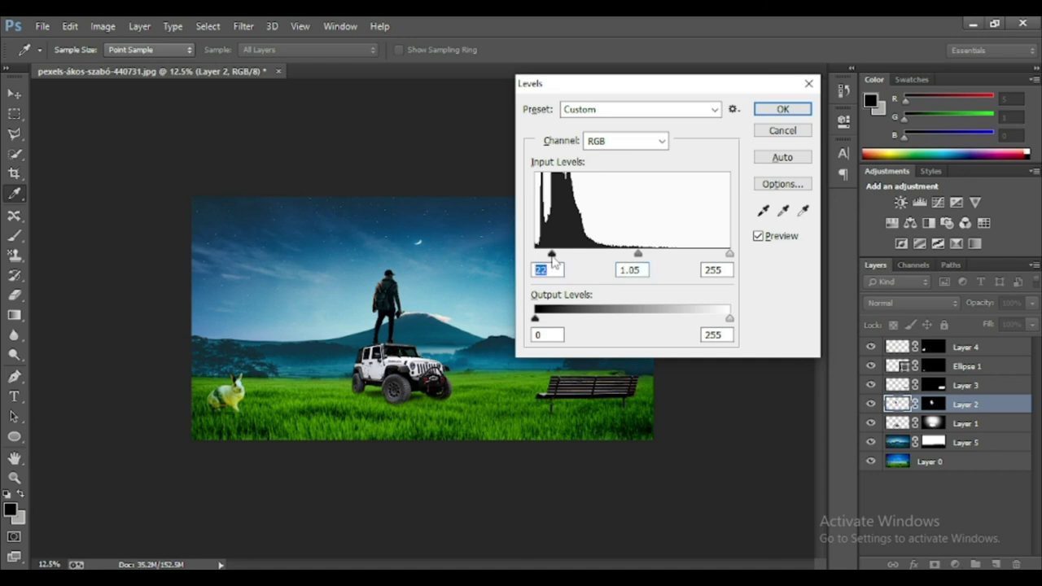
pyautogui.click(782, 110)
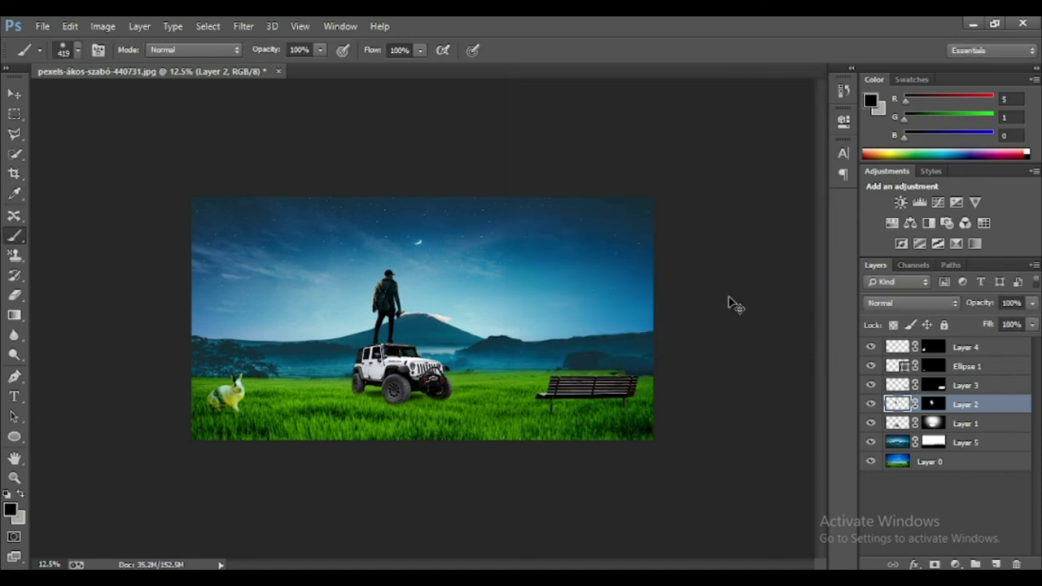
pyautogui.hotkey('ctrl', 't')
pyautogui.moveTo(413, 263); pyautogui.dragTo(415, 259)
pyautogui.press('Return')
pyautogui.press('b')
# - Darken the jeep with Levels 9 / 0.90 and the rabbit with Levels 16 / 0.80
pyautogui.click(896, 425)
pyautogui.hotkey('ctrl', 'l')
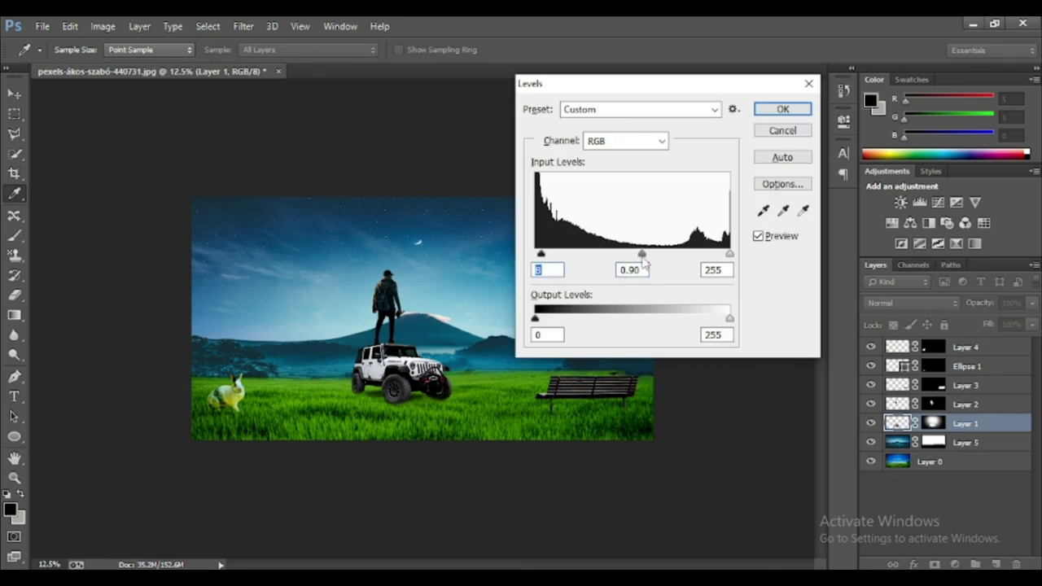
pyautogui.click(782, 109)
pyautogui.click(949, 351)
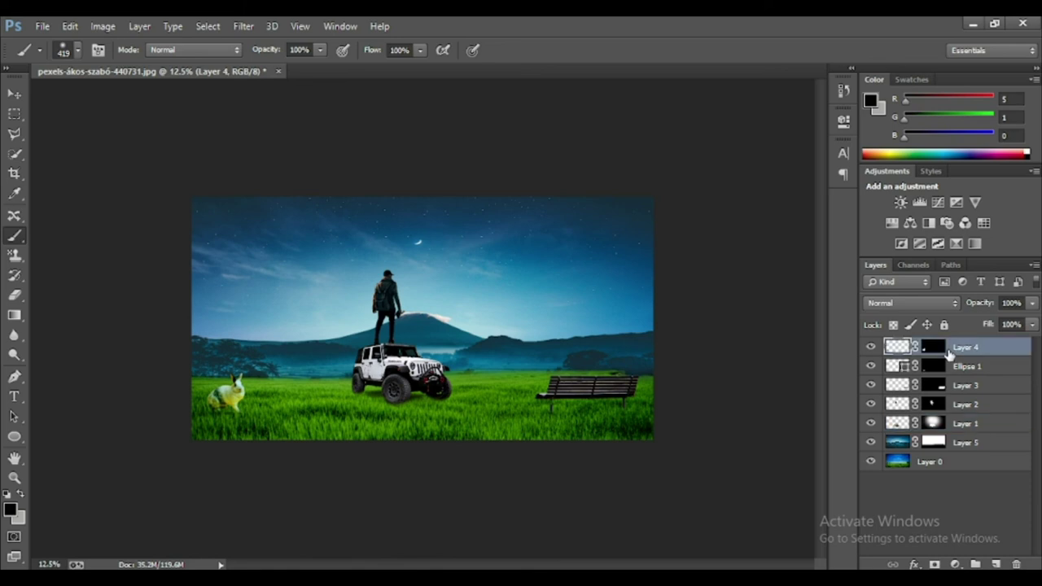
pyautogui.hotkey('ctrl', 'l')
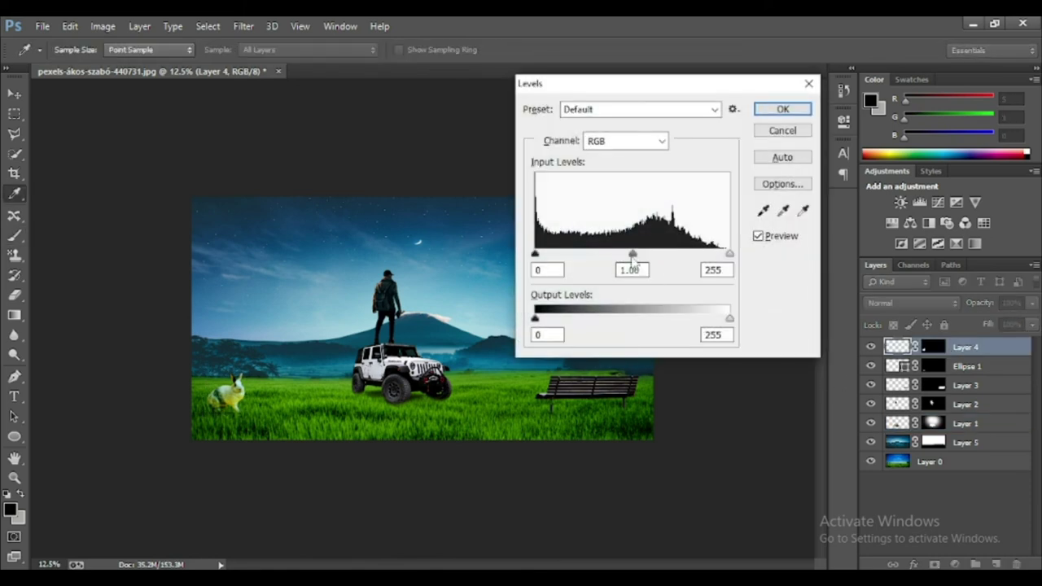
pyautogui.moveTo(641, 256); pyautogui.dragTo(646, 254)
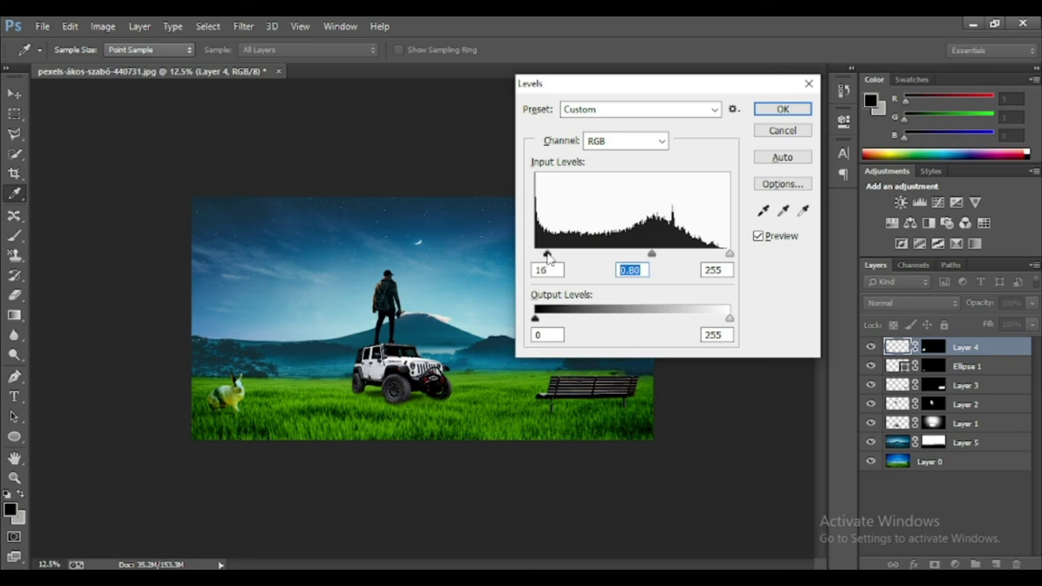
pyautogui.click(782, 109)
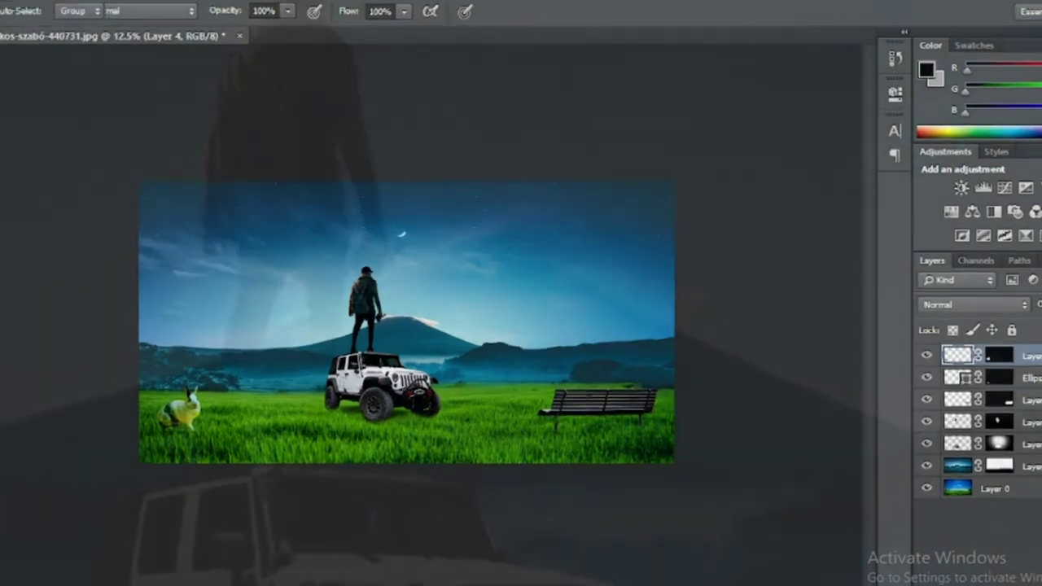